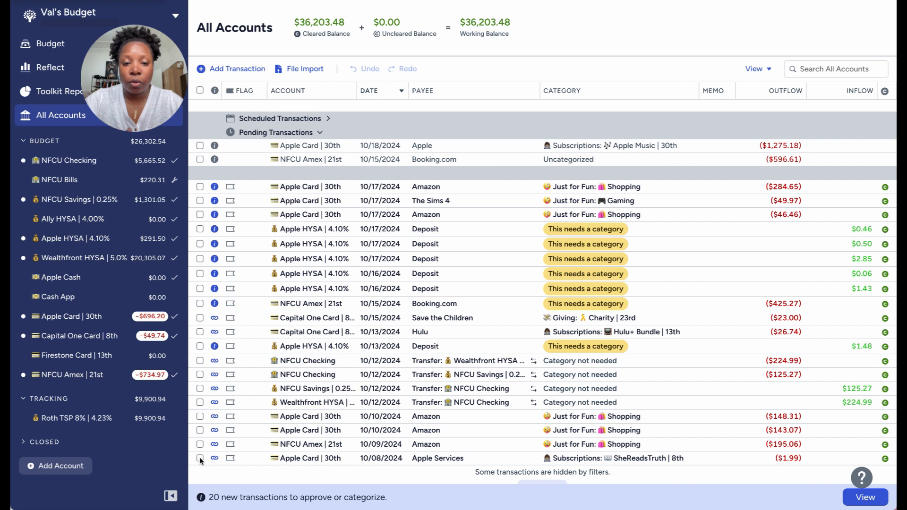
Approve the ten matched transactions dated 10/08 to 10/15 together, excluding the uncategorized deposit, and clear the selection.
click(200, 457)
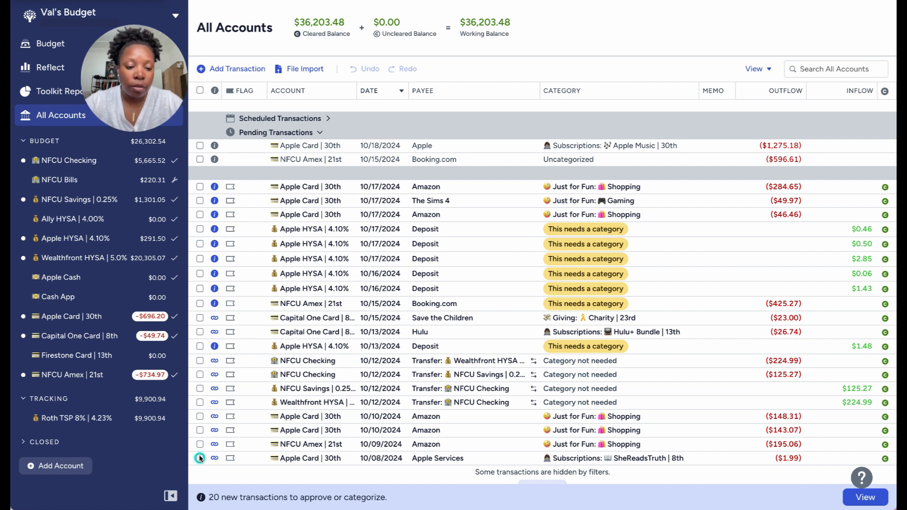
shift+click(200, 361)
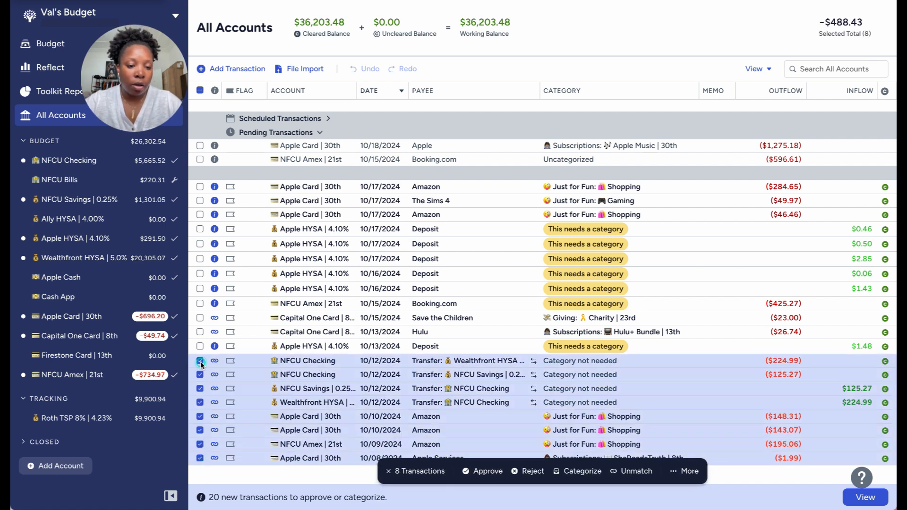
click(200, 332)
click(200, 318)
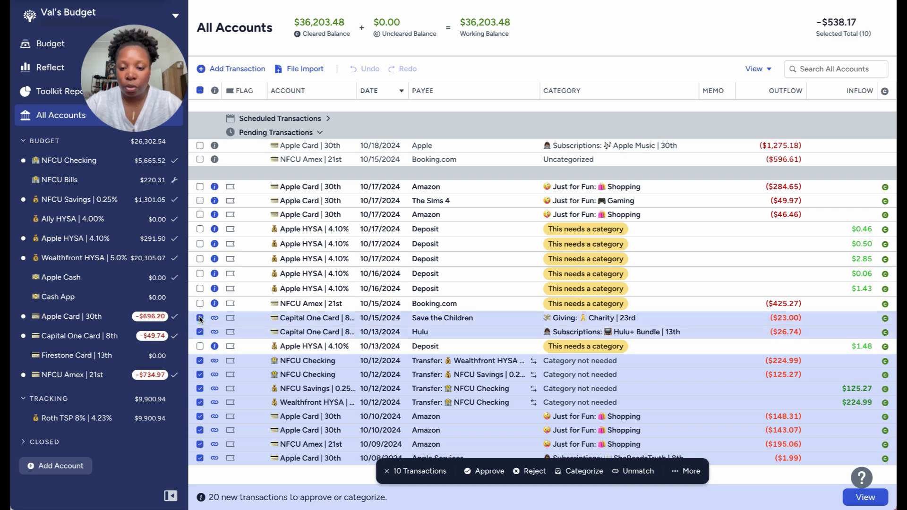
click(490, 473)
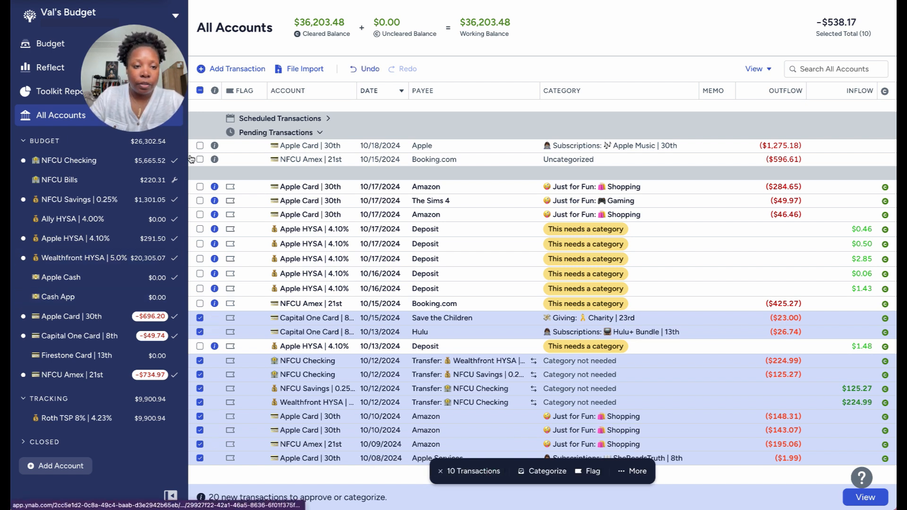
click(200, 91)
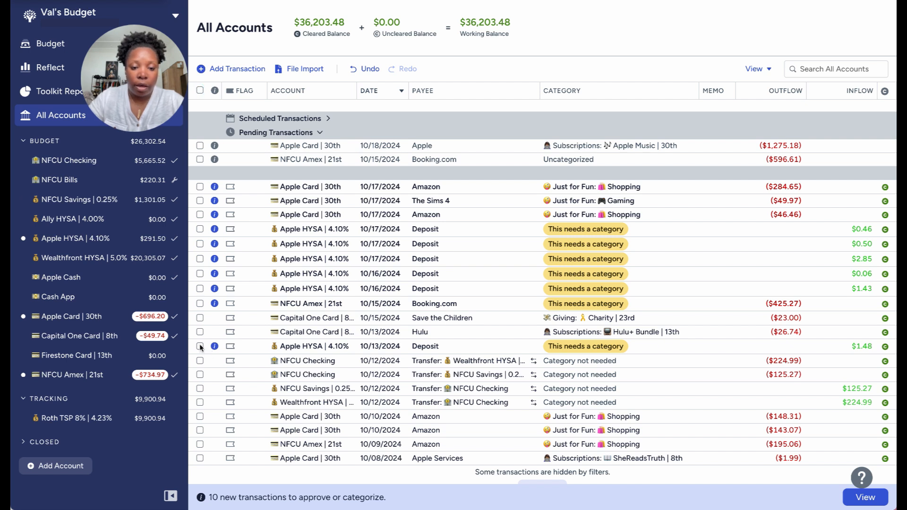
Change the payee of the 10/13 Apple HYSA deposit of $1.48 to Apple Daily Cash and approve it under Final Cut Pro.
click(440, 347)
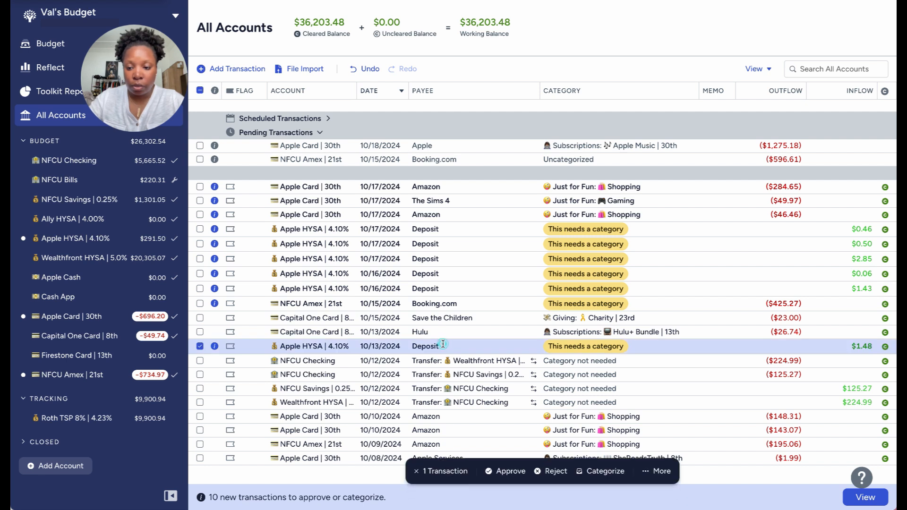
click(424, 346)
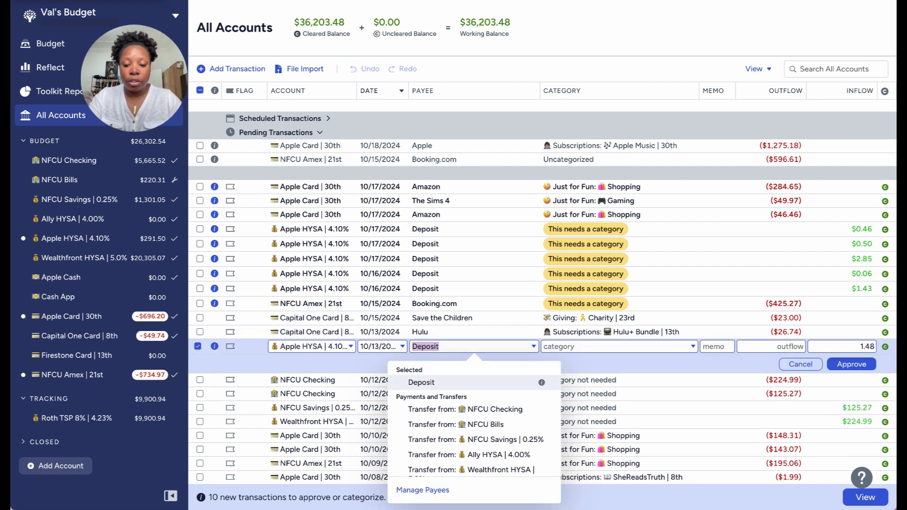
text(dail)
click(427, 400)
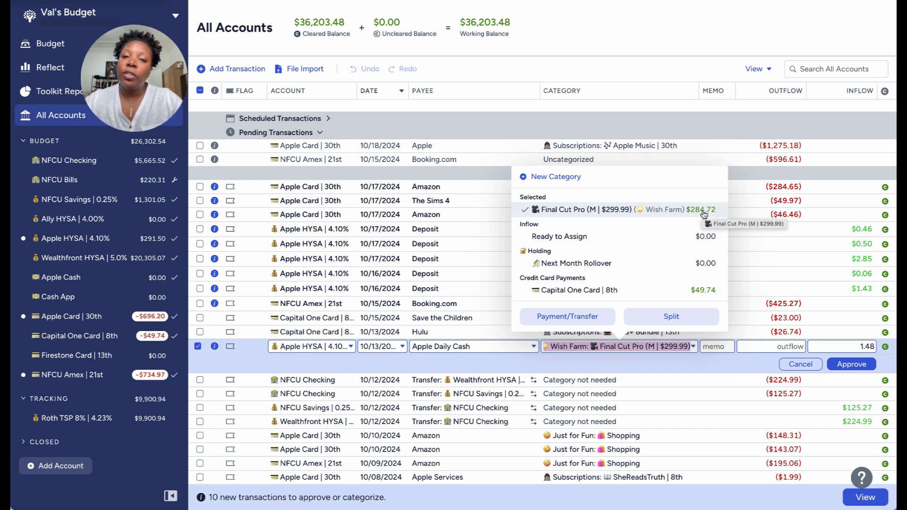
click(839, 365)
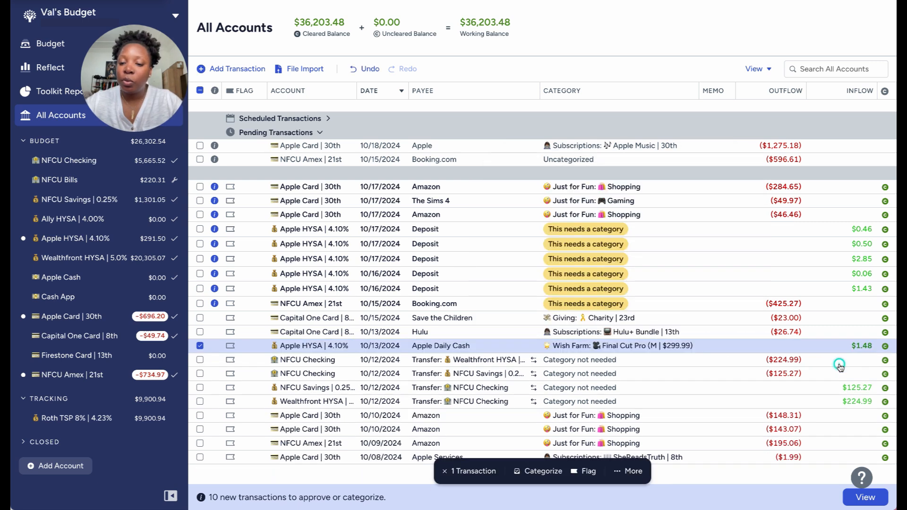
click(200, 346)
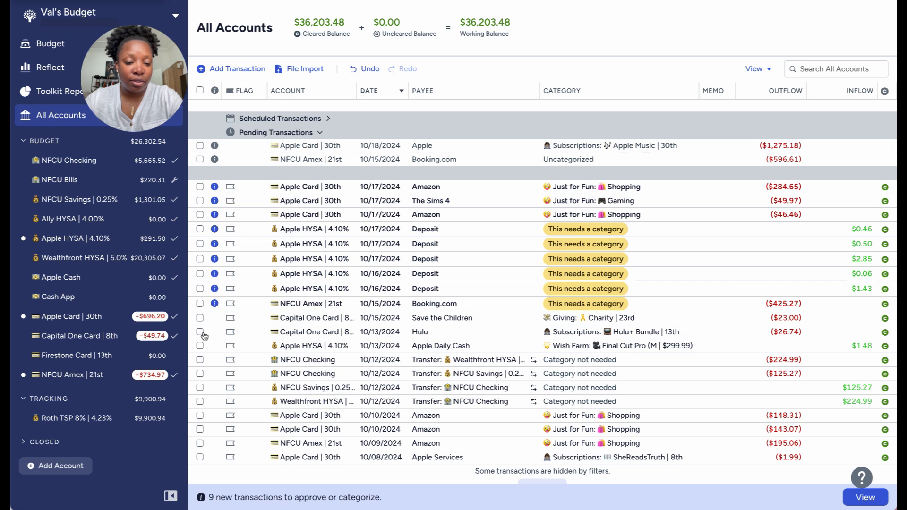
Change the payee of the uncategorized $425.27 Booking.com transaction on NFCU Amex to Hotel.
click(200, 304)
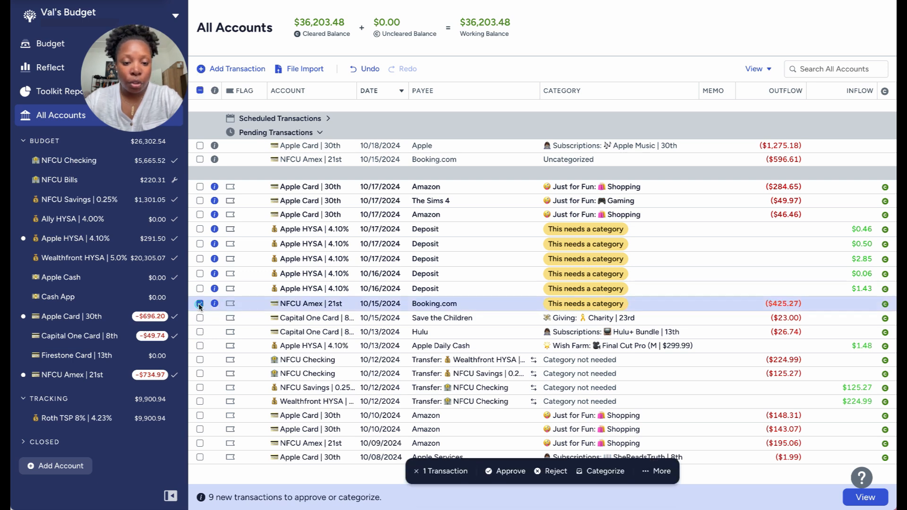
click(565, 304)
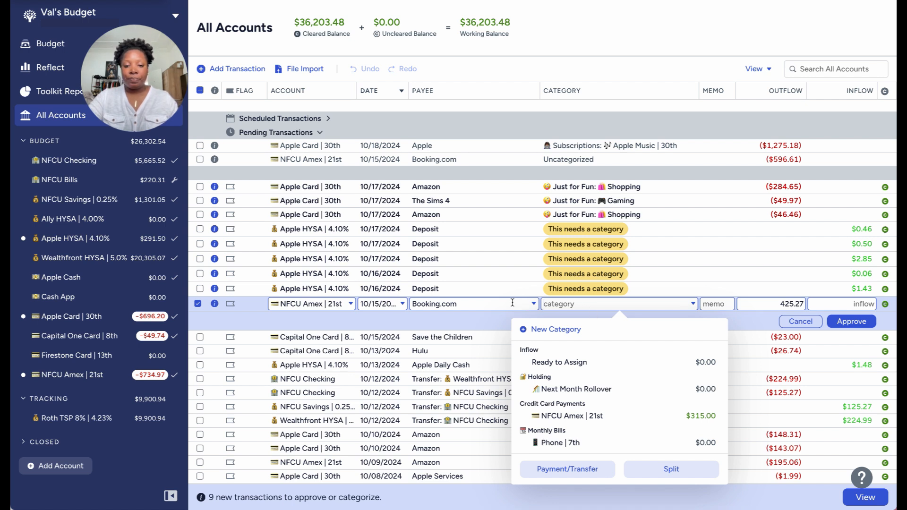
click(497, 304)
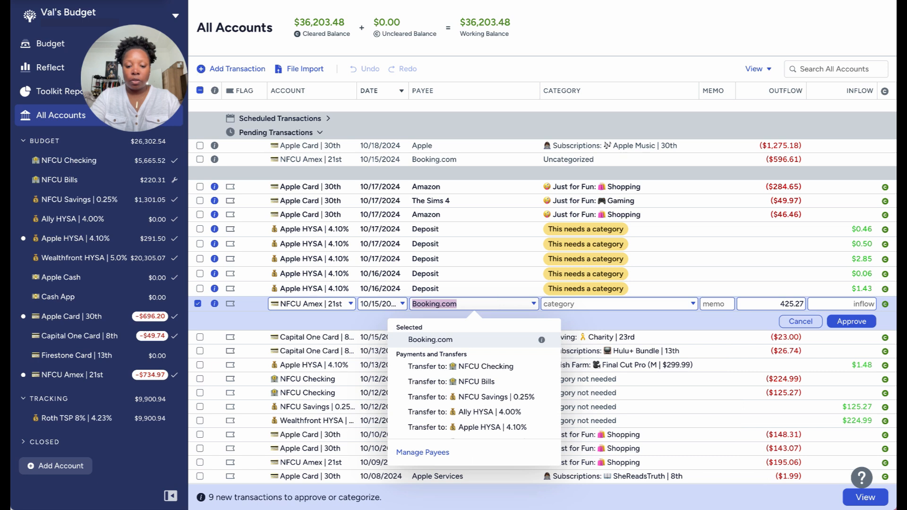
text(Hot)
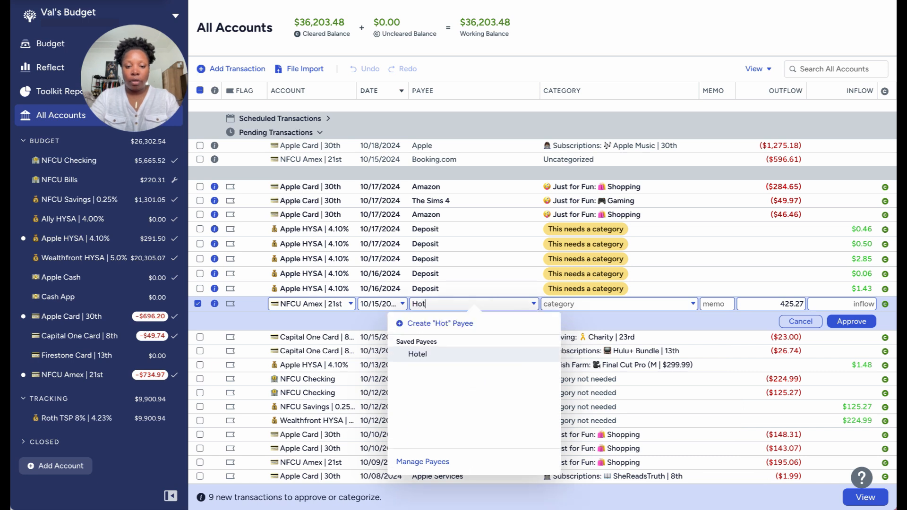
click(472, 354)
Assign the $425.27 Hotel transaction to the Travel category under Savings, approve it and deselect it.
click(664, 302)
double_click(676, 302)
key(ctrl+a)
text(tra)
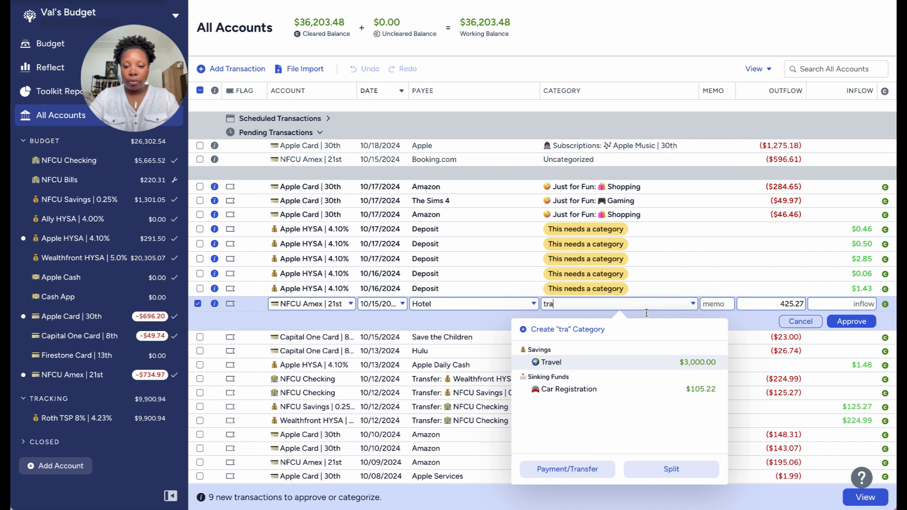
click(615, 367)
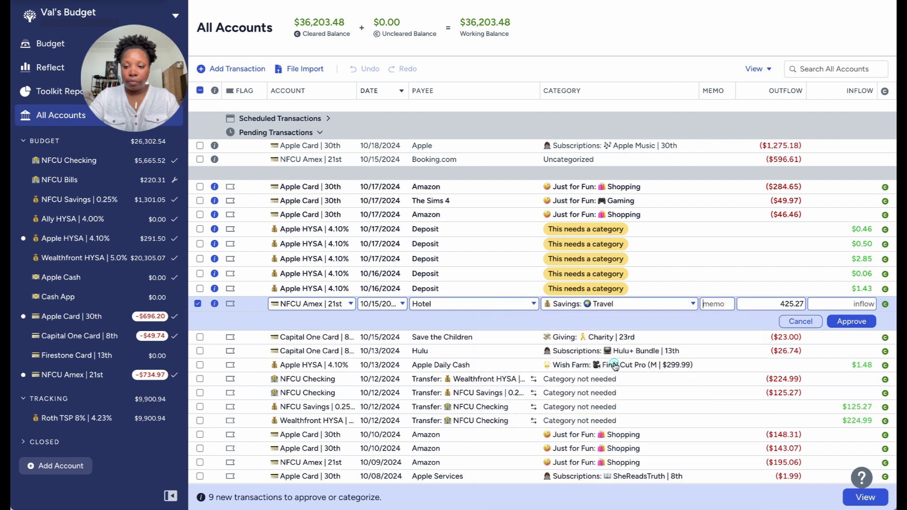
click(848, 323)
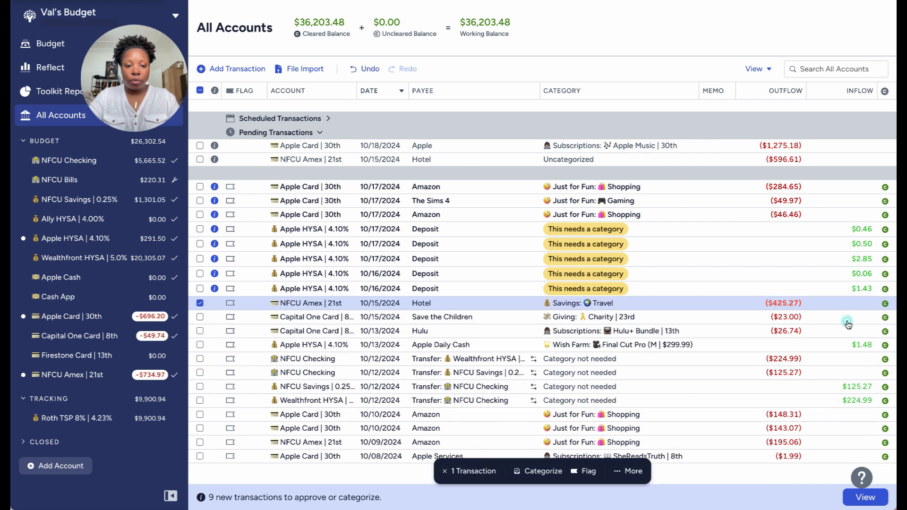
click(199, 304)
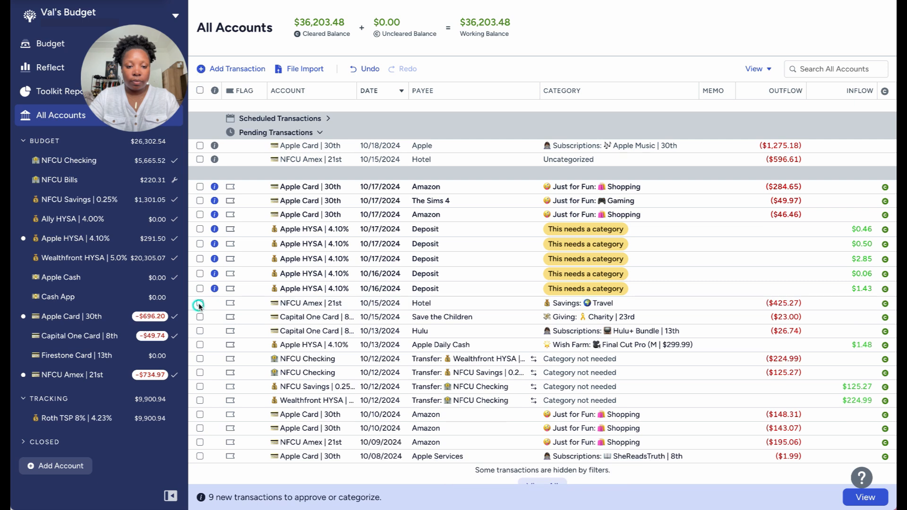
Change the payee of the 10/16 Apple HYSA deposit of $1.43 to Apple Daily Cash and approve it under Final Cut Pro.
click(199, 290)
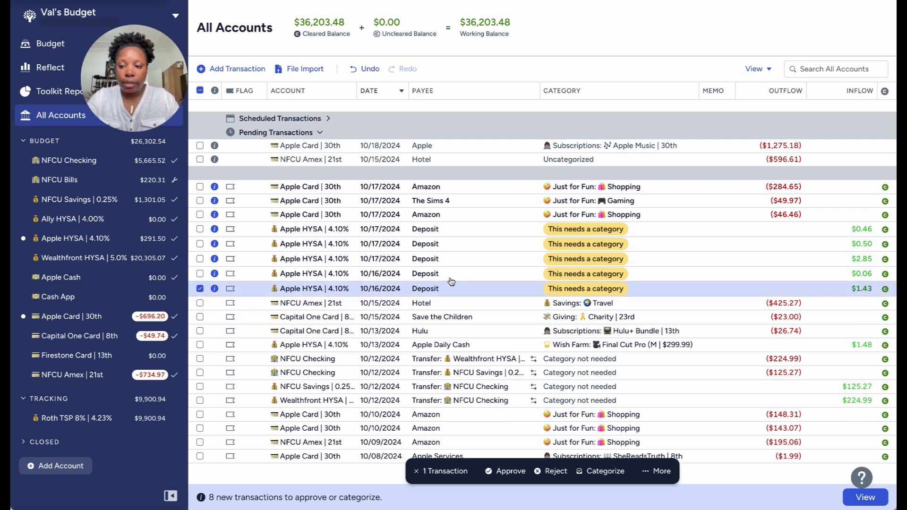
click(433, 290)
text(dai)
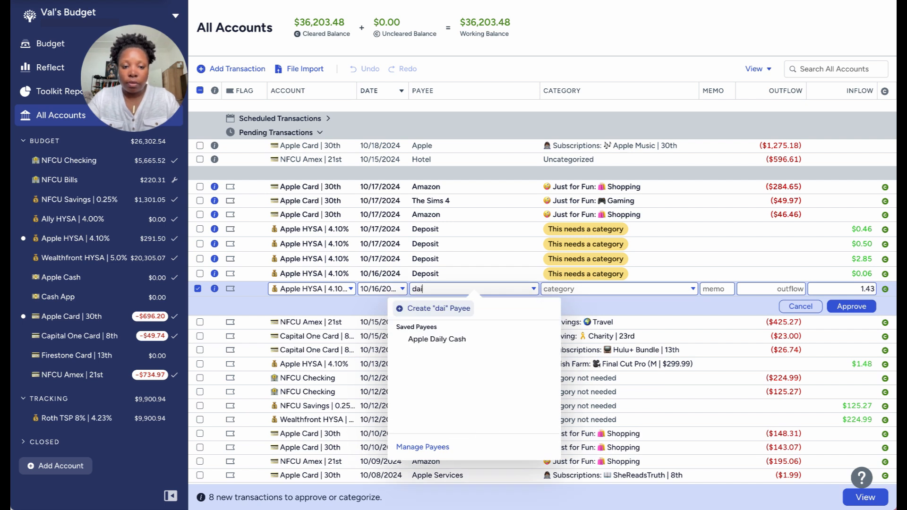
key(Tab)
click(461, 287)
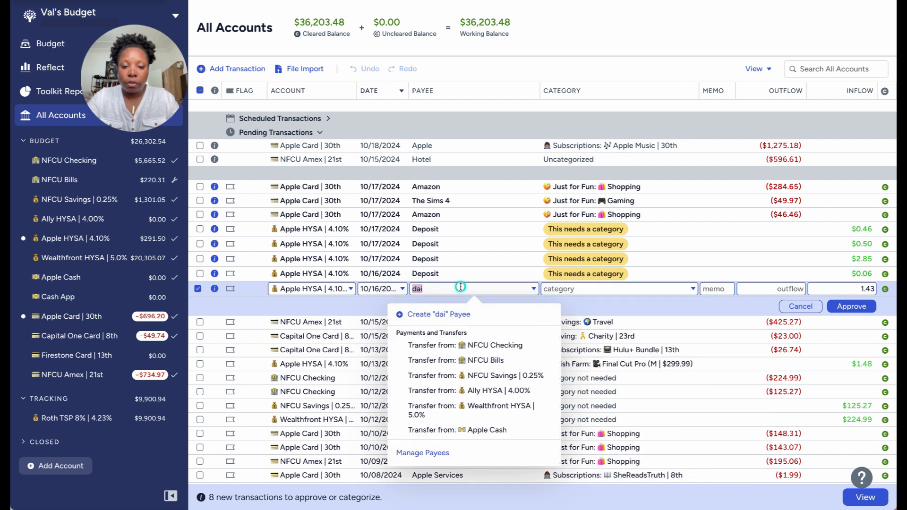
text(dai)
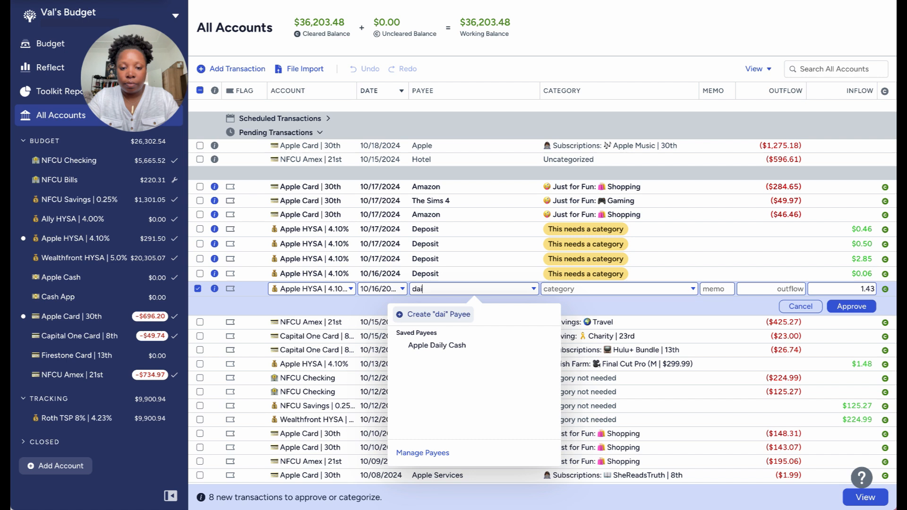
click(460, 347)
click(844, 307)
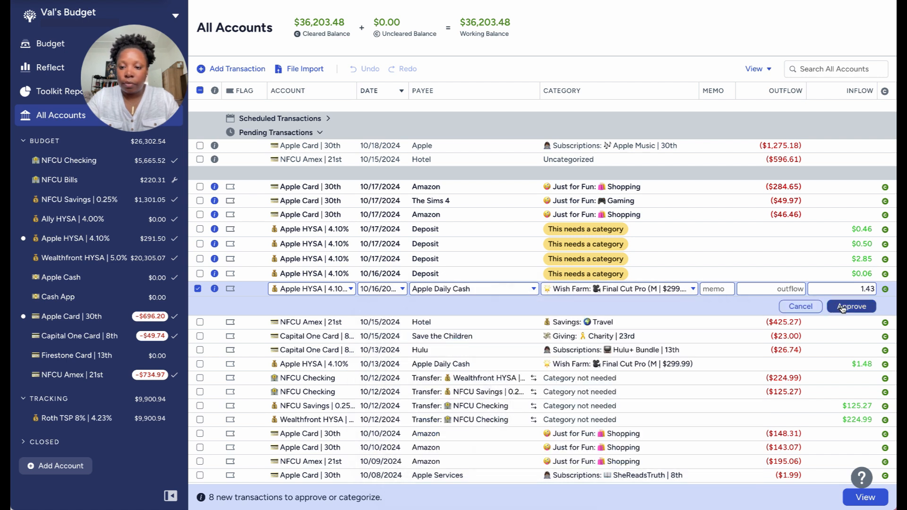
Change the payee of the 10/16 Apple HYSA deposit of $0.06 to Apple Daily Cash and approve it under Final Cut Pro.
click(433, 274)
click(431, 273)
text(dail)
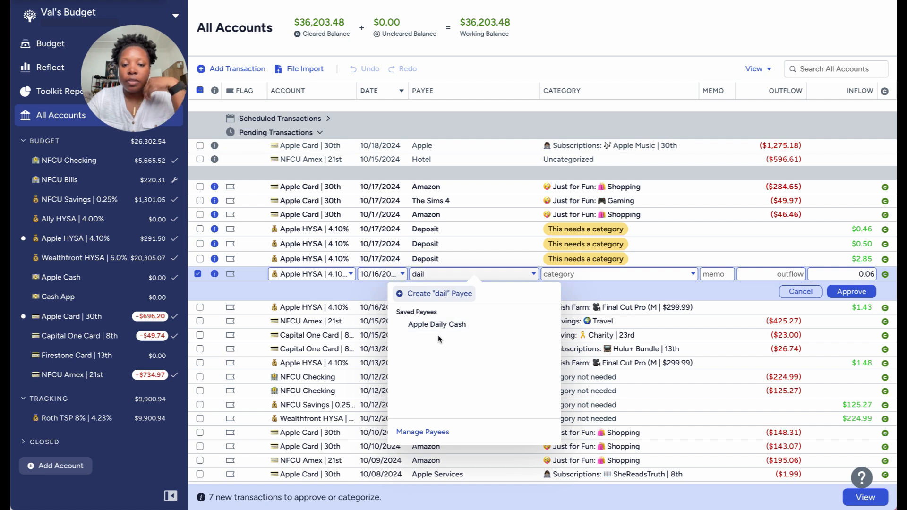
click(438, 324)
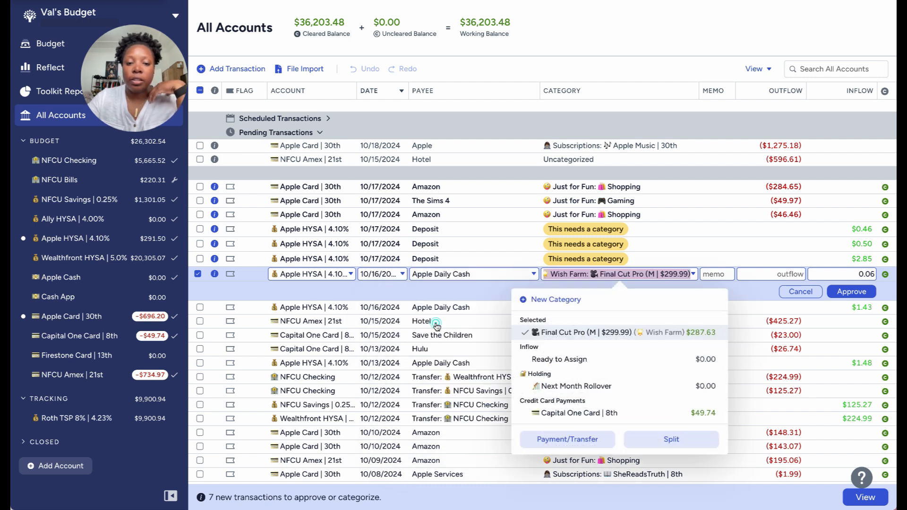
click(851, 292)
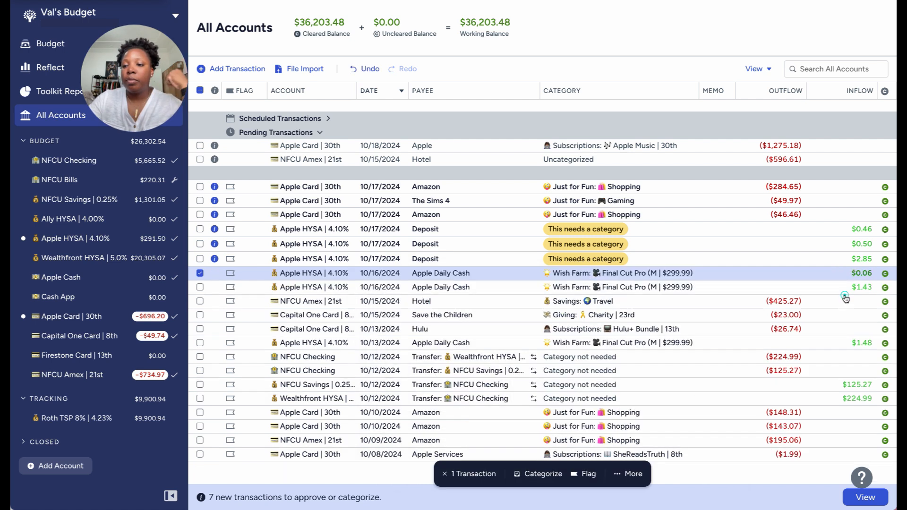
Change the payee of the 10/17 Apple HYSA deposit of $2.85 to Apple Daily Cash and approve it under Final Cut Pro.
click(437, 260)
click(436, 259)
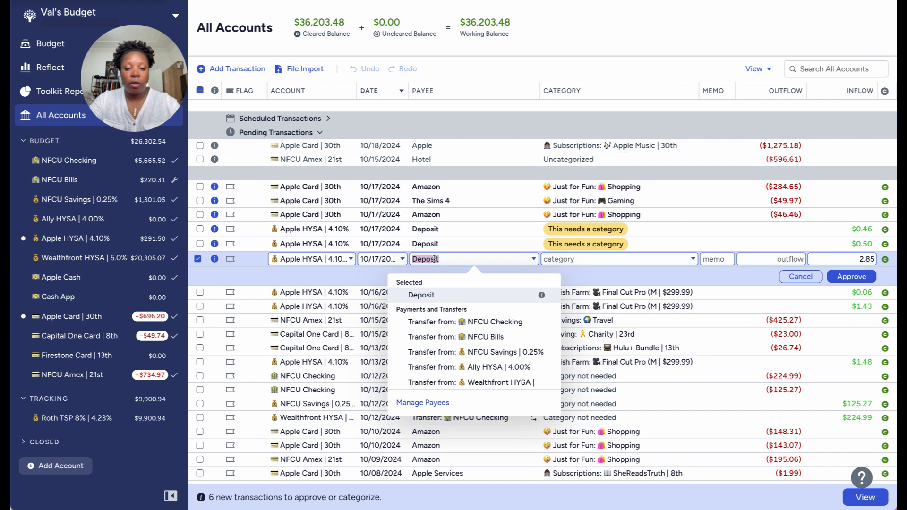
text(l)
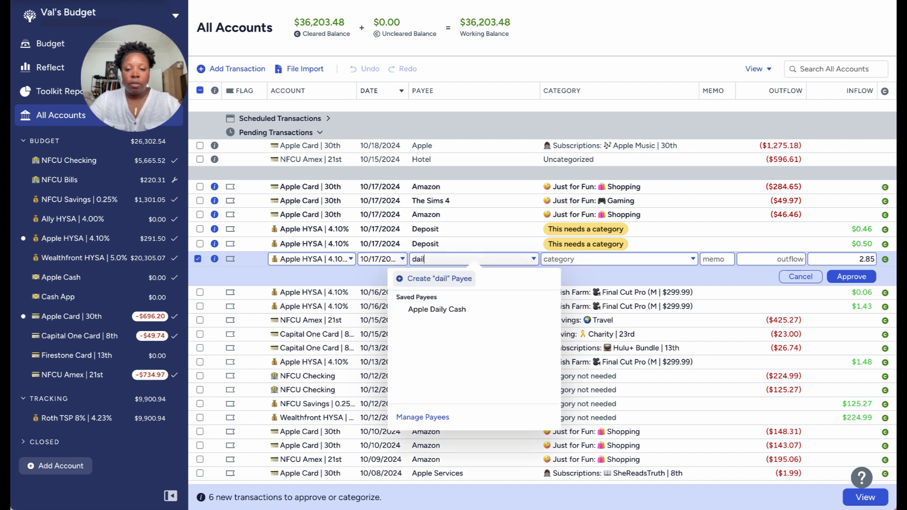
click(442, 313)
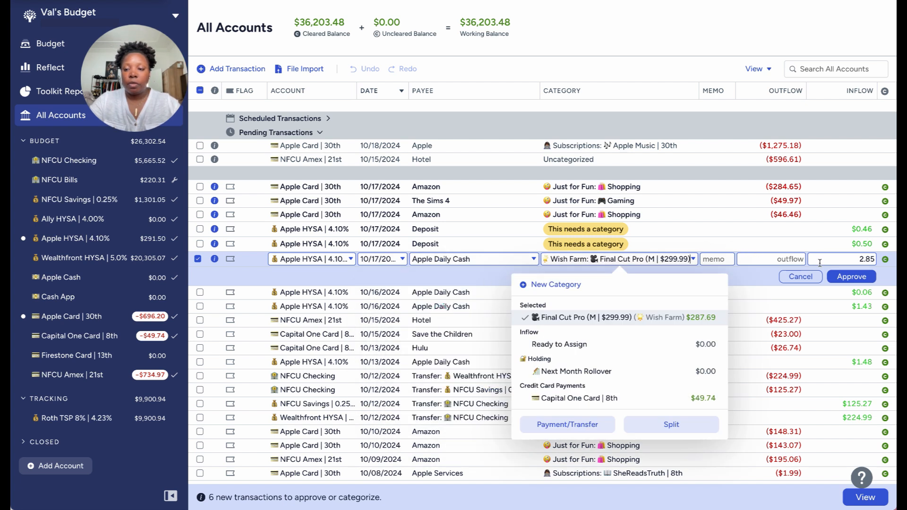
click(838, 279)
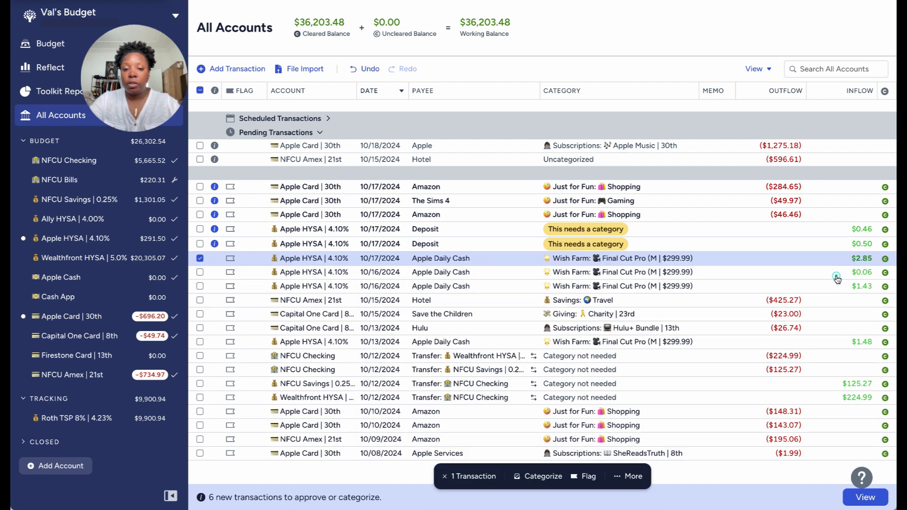
Change the payee of the 10/17 Apple HYSA deposit of $0.50 to Apple Daily Cash and approve it under Final Cut Pro.
click(434, 243)
click(434, 242)
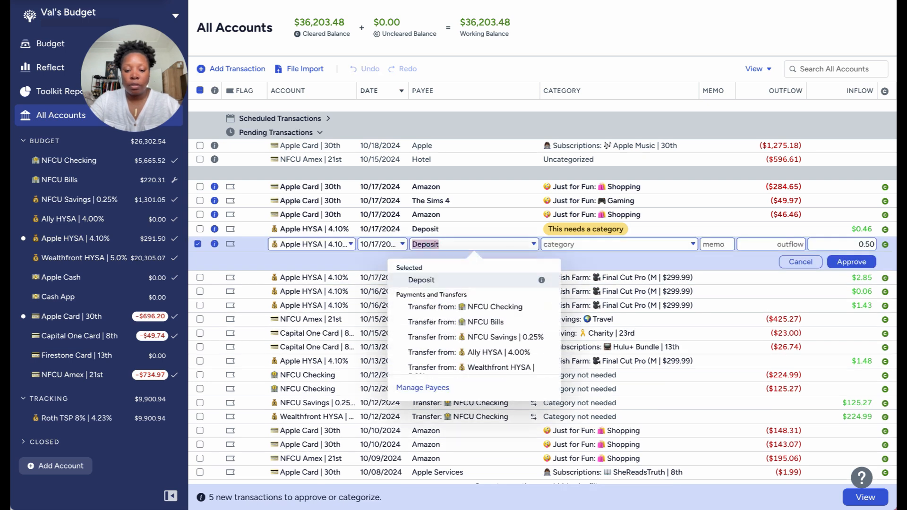
text(dai)
click(441, 294)
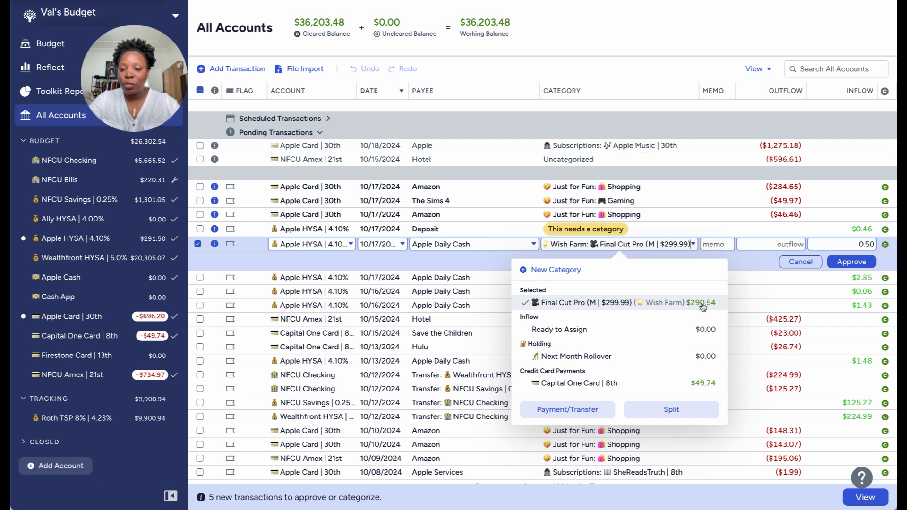
click(840, 263)
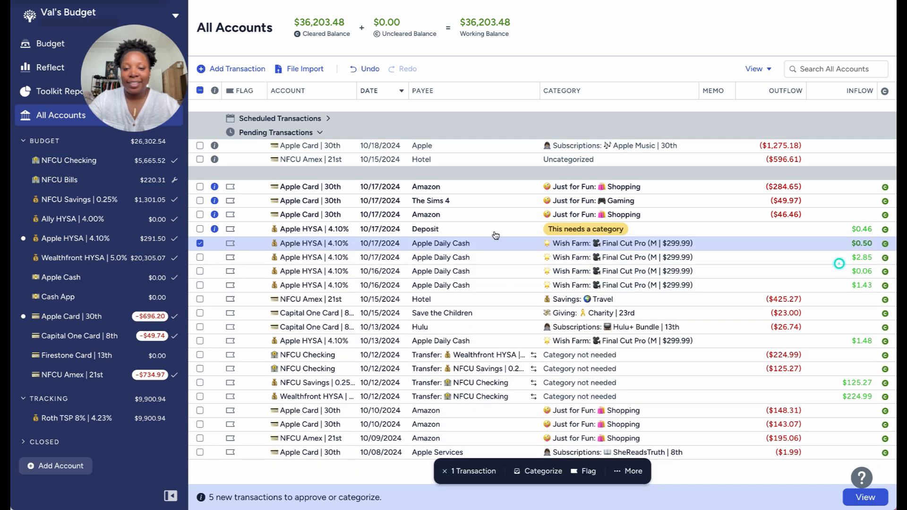
Change the payee of the 10/17 Apple HYSA deposit of $0.46 to Apple Daily Cash and approve it under Final Cut Pro.
click(450, 235)
click(446, 230)
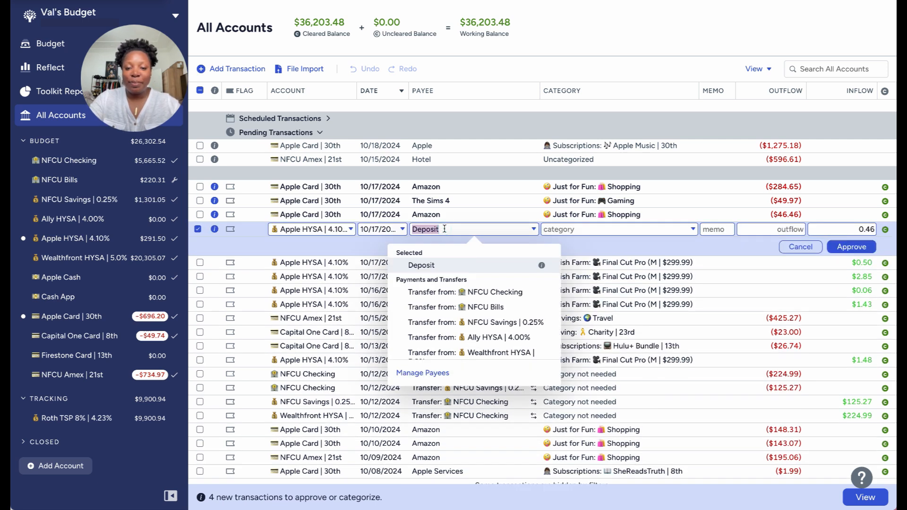
text(dail)
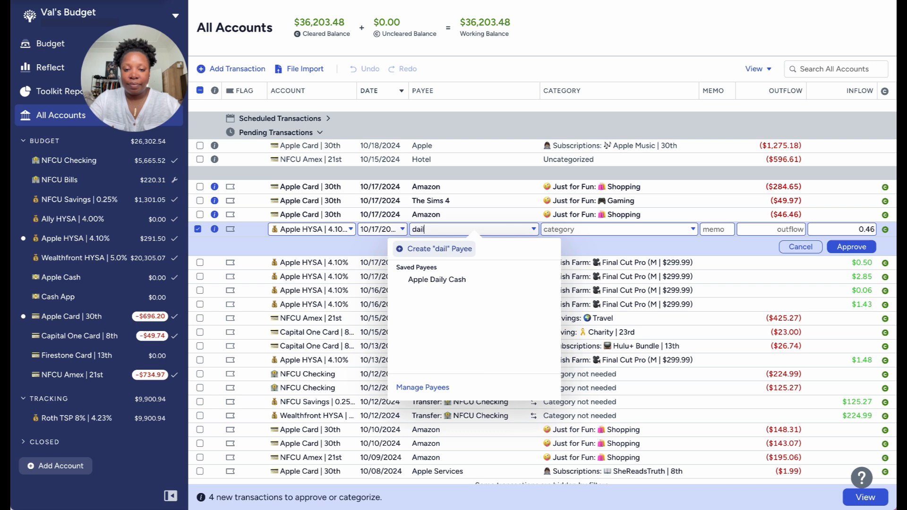
click(454, 280)
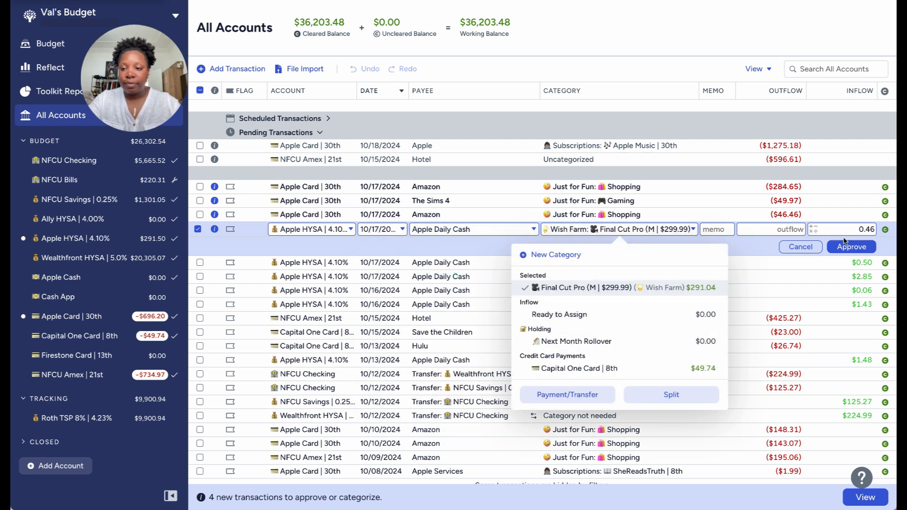
click(852, 247)
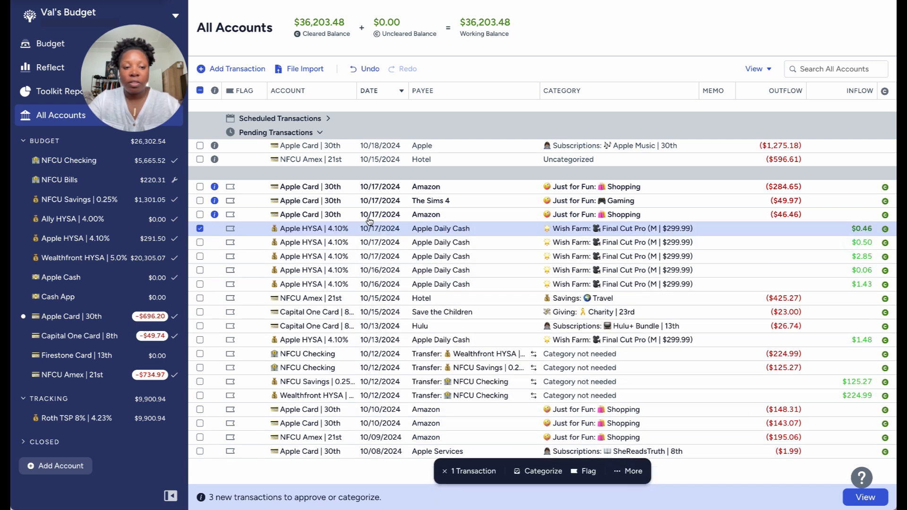
click(200, 229)
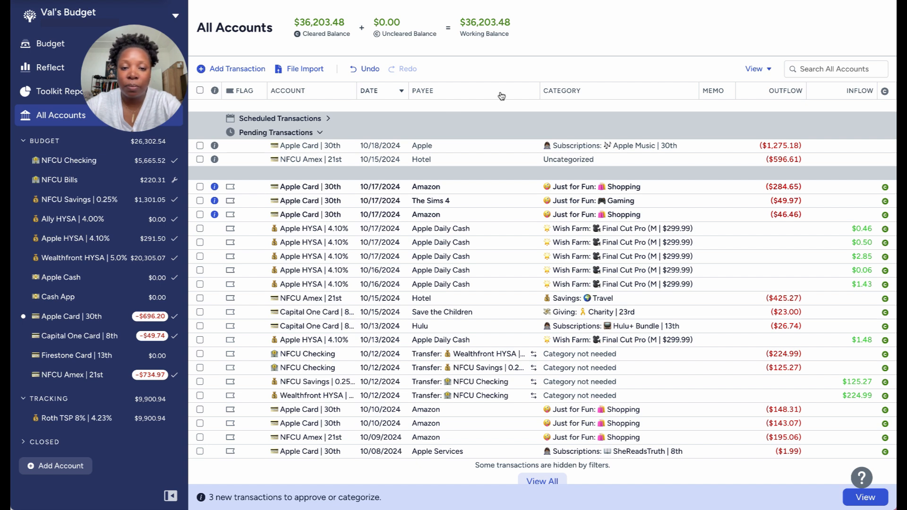
Approve the three 10/17 Apple Card transactions together: both Amazon purchases and The Sims 4.
click(199, 217)
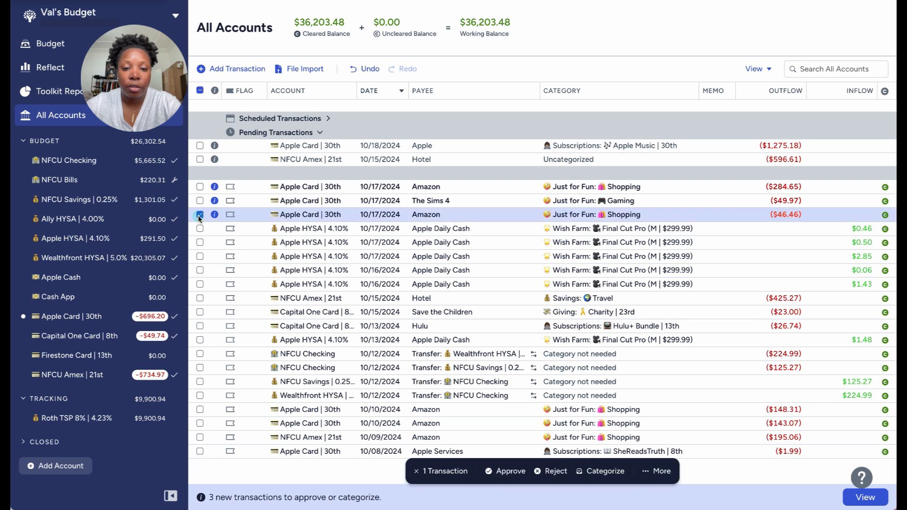
click(200, 187)
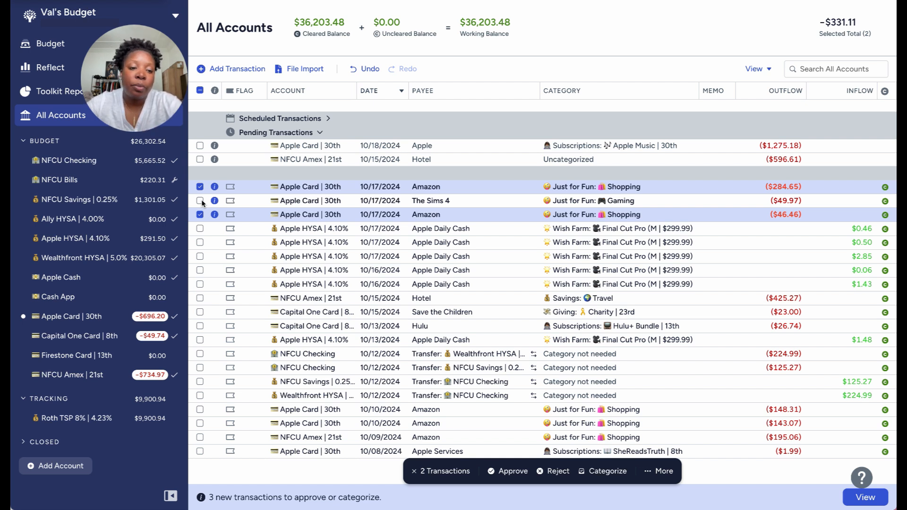
click(200, 201)
click(509, 472)
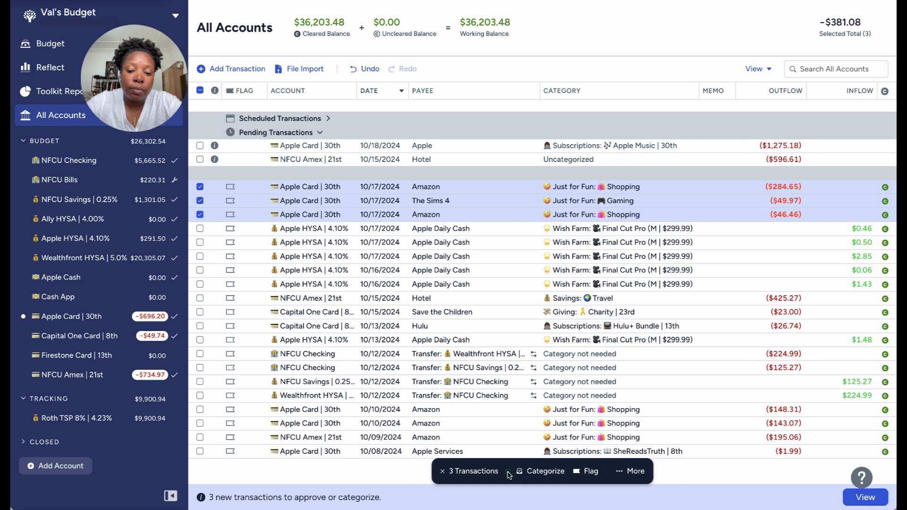
click(200, 91)
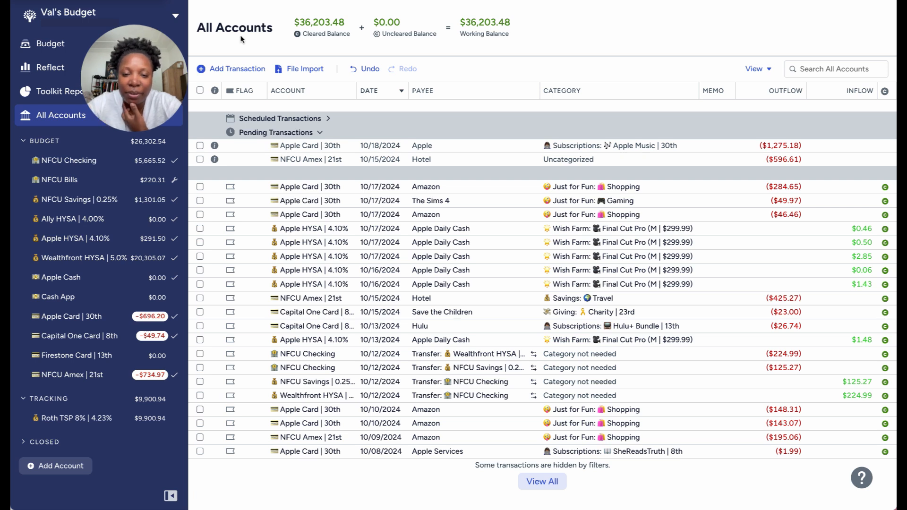
Change the payee of the pending 10/15 NFCU Amex transaction of $596.61 to Flight.
click(422, 158)
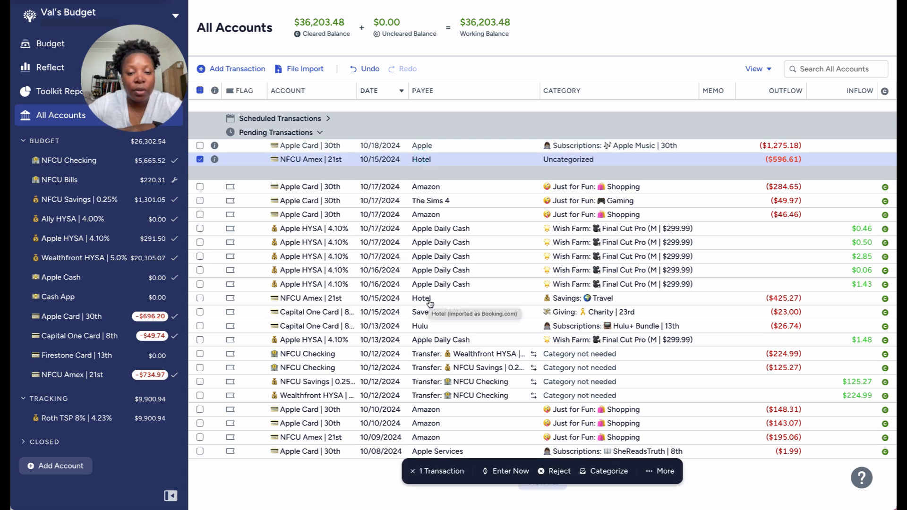
click(429, 302)
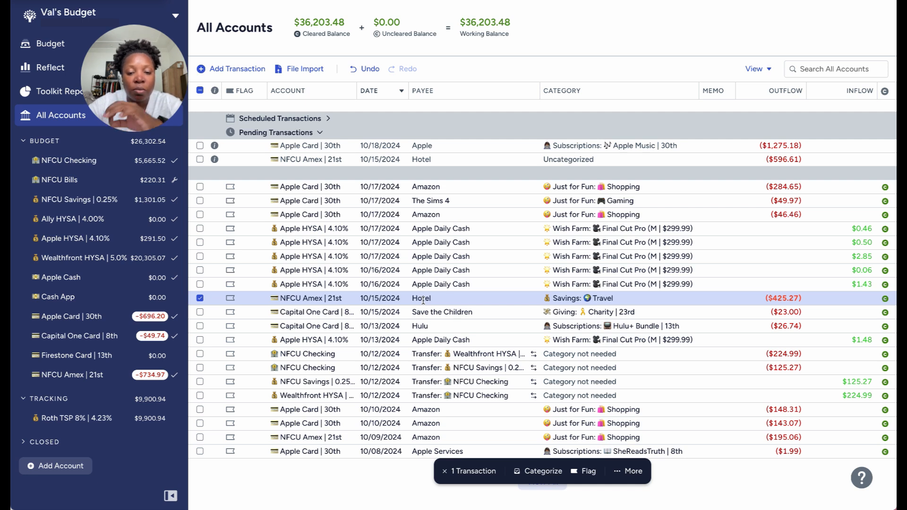
click(428, 159)
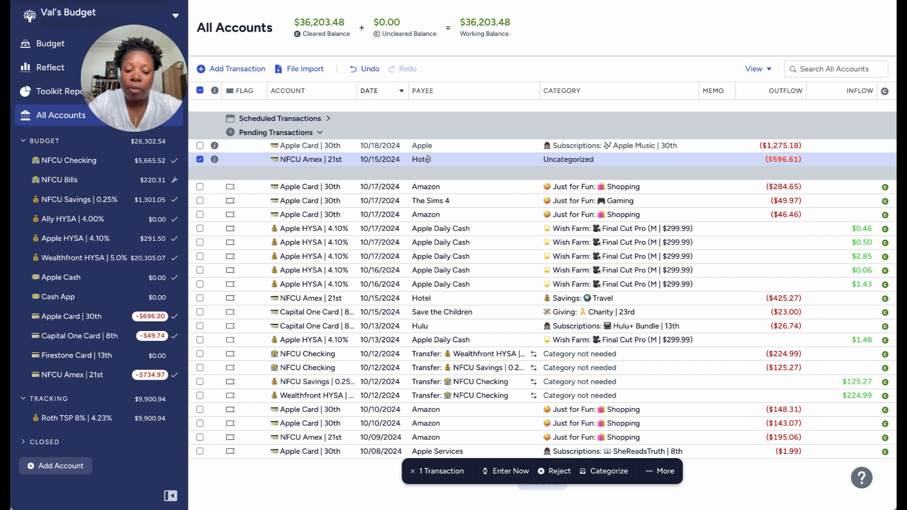
right_click(428, 160)
key(Escape)
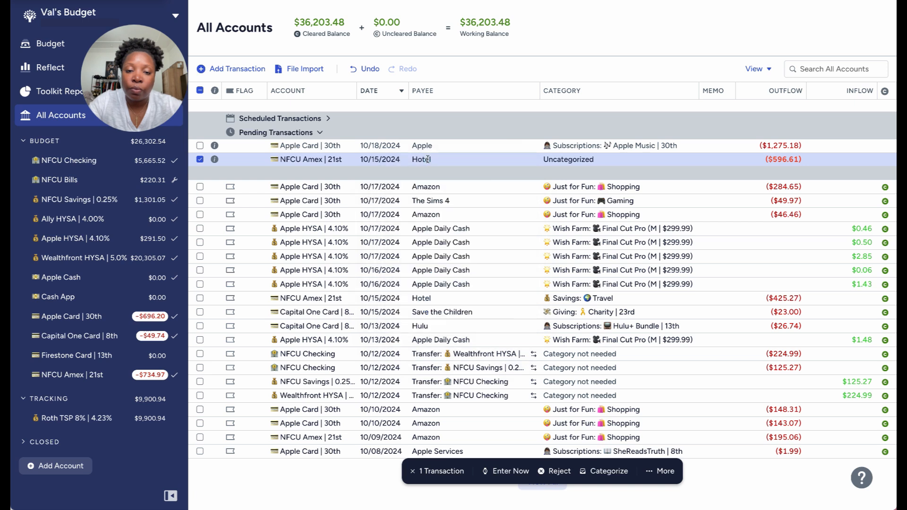
click(422, 160)
text(Fl)
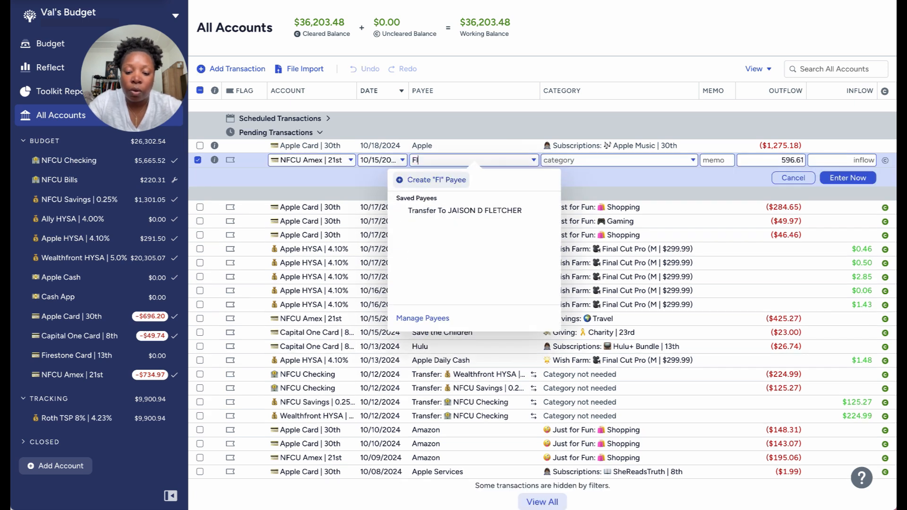
text(igh)
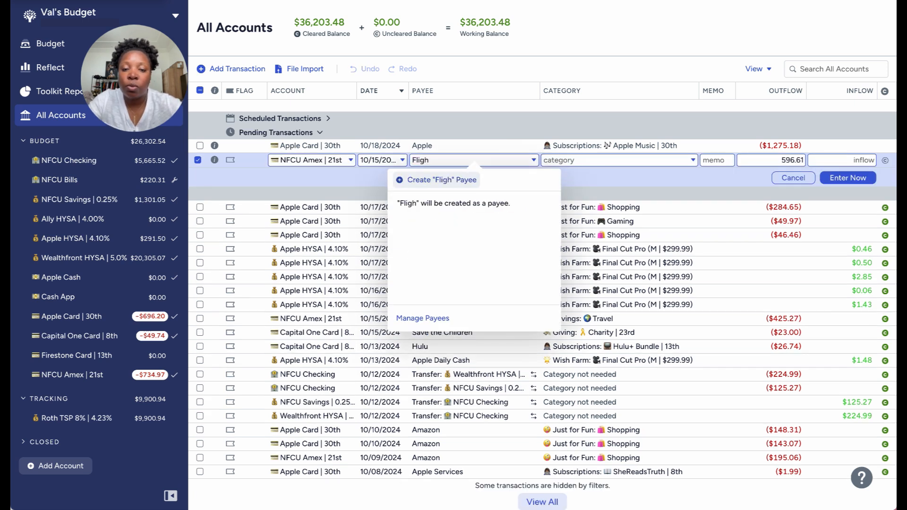
text(t)
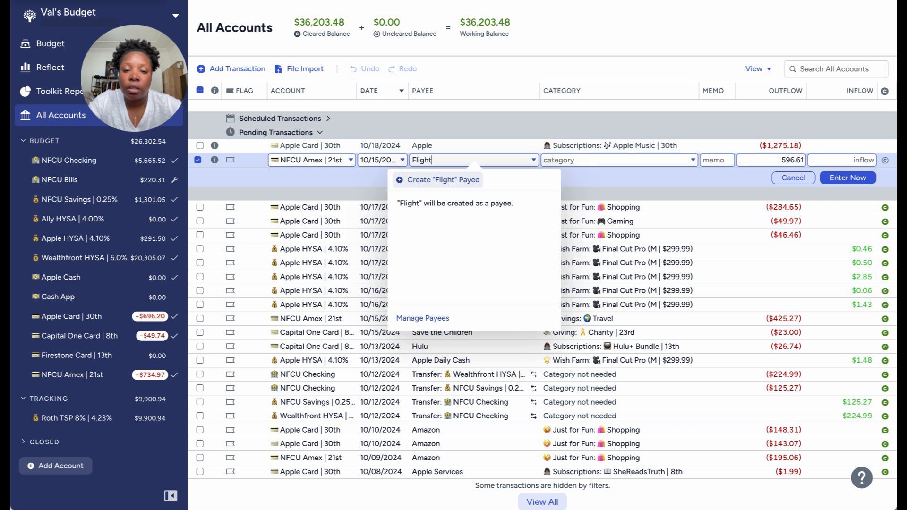
Categorize the pending Flight transaction as Travel under Savings and enter it in the register immediately.
click(581, 157)
text(tra)
key(Tab)
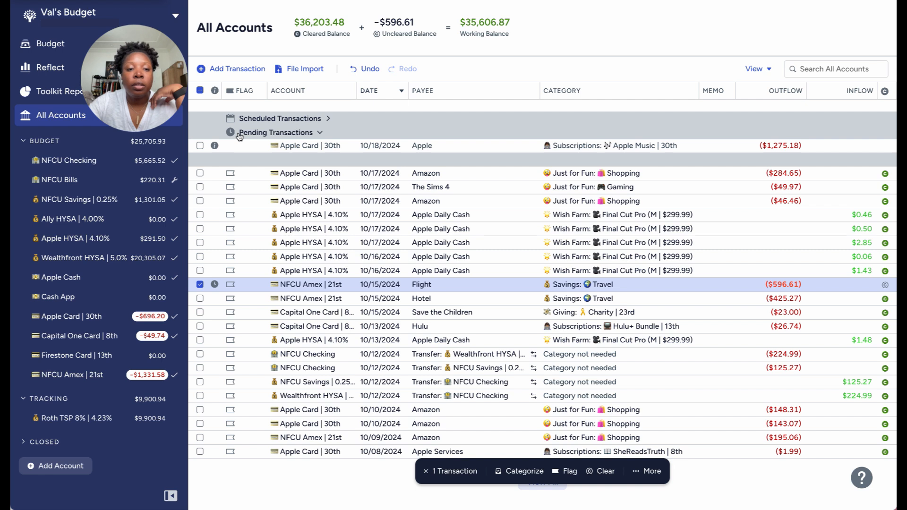
click(200, 285)
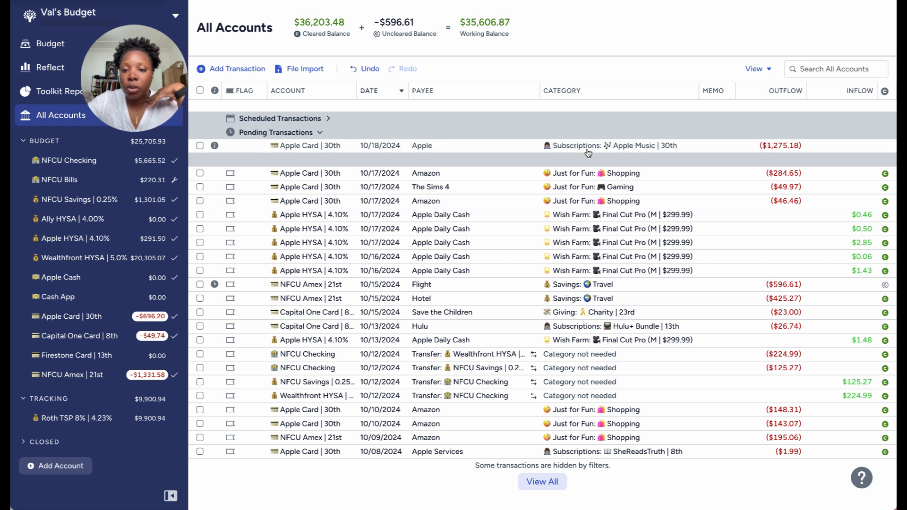
Recategorize the pending 10/18 Apple transaction on the Apple Card as Electronics under Quality of Life and enter it immediately.
click(586, 146)
click(591, 147)
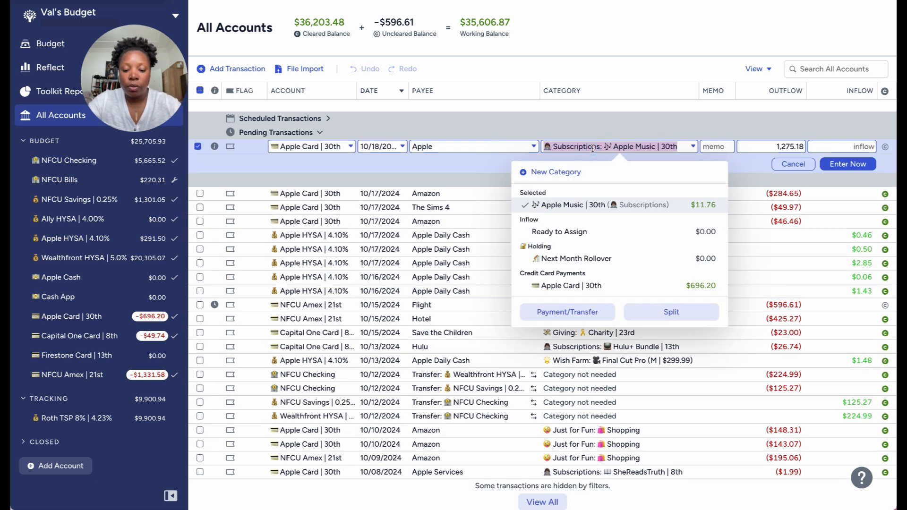
text(ele)
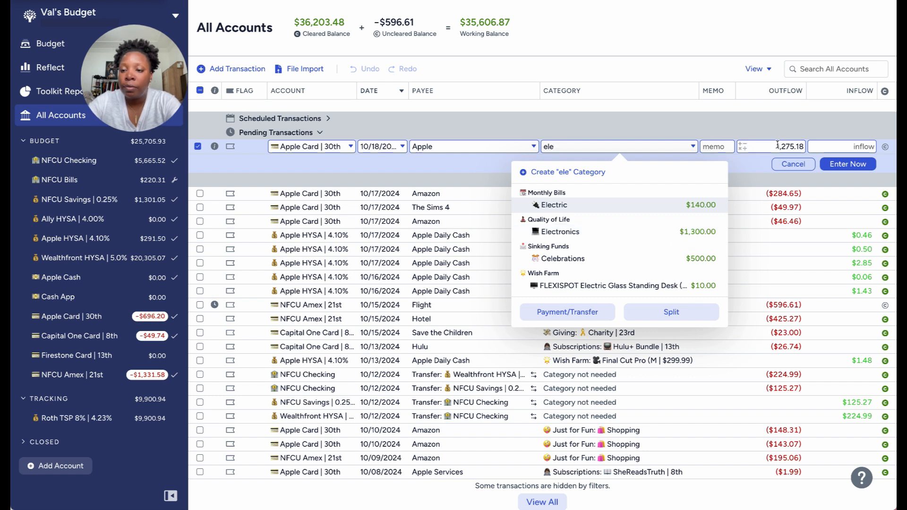
click(696, 236)
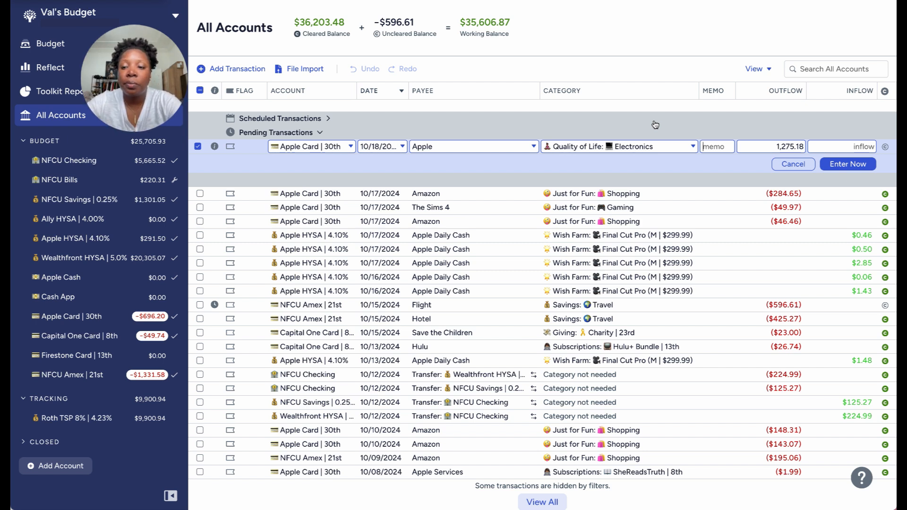
click(841, 166)
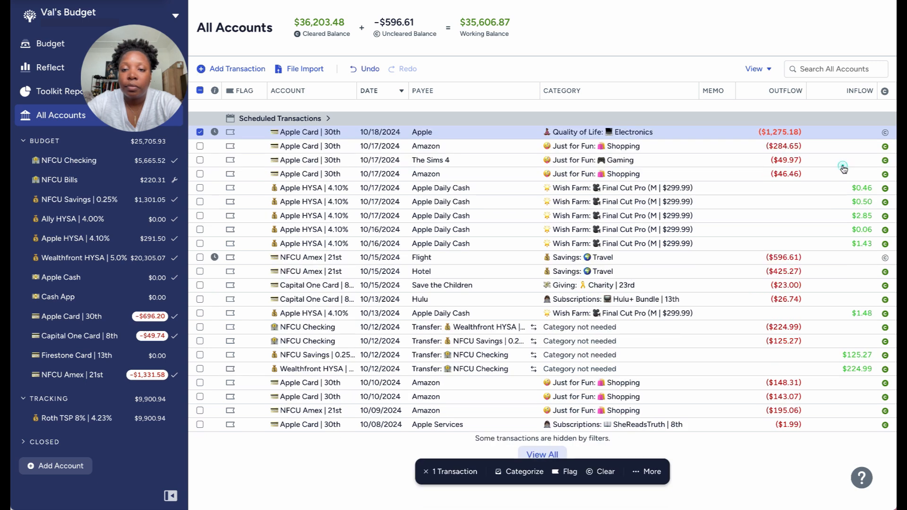
click(200, 132)
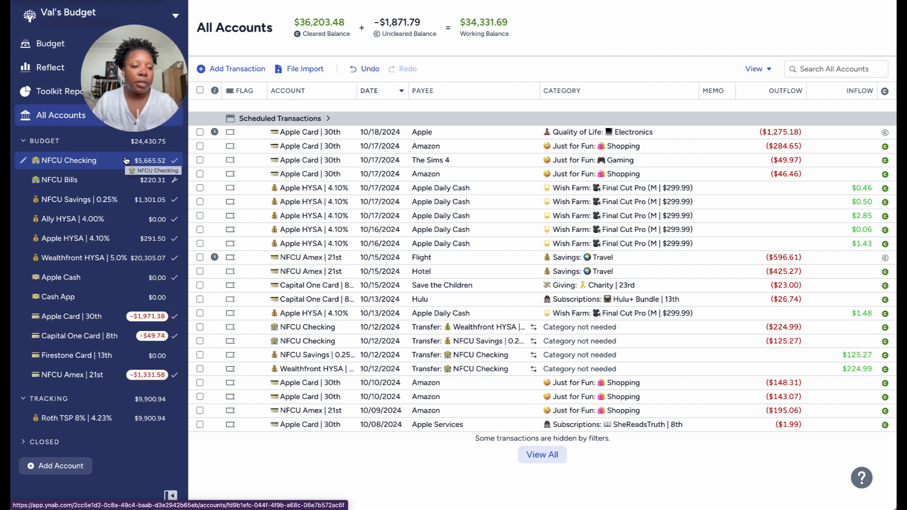
View the NFCU Checking register and compare the Apple Card's recent bank balance with its cleared and uncleared balances in the reconciliation check.
click(103, 163)
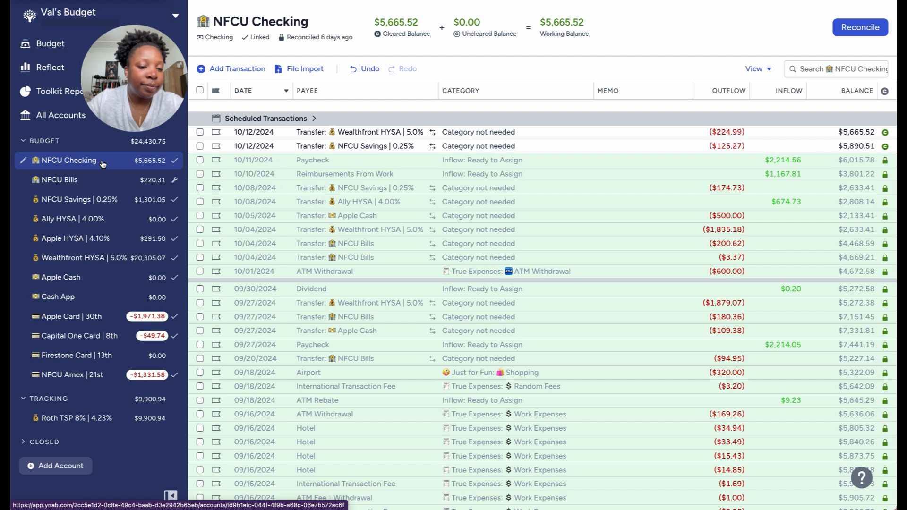
click(71, 321)
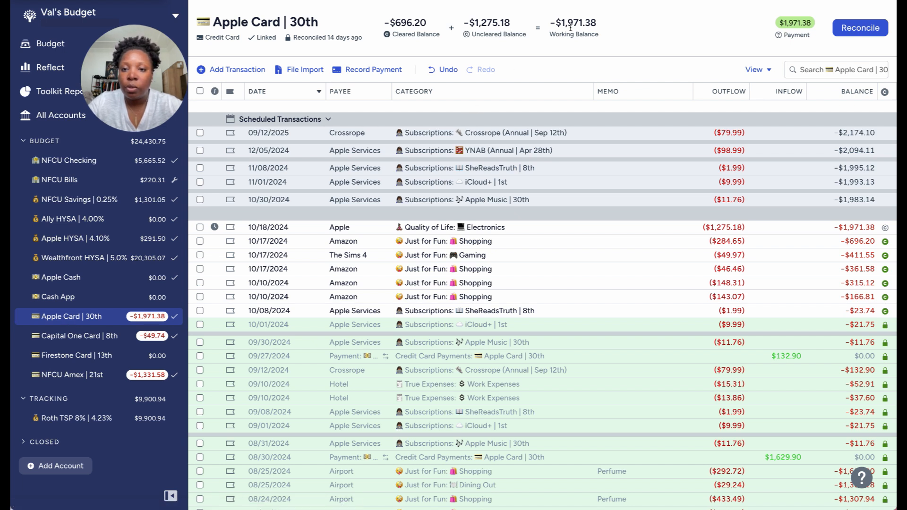
mouse_move(591, 25)
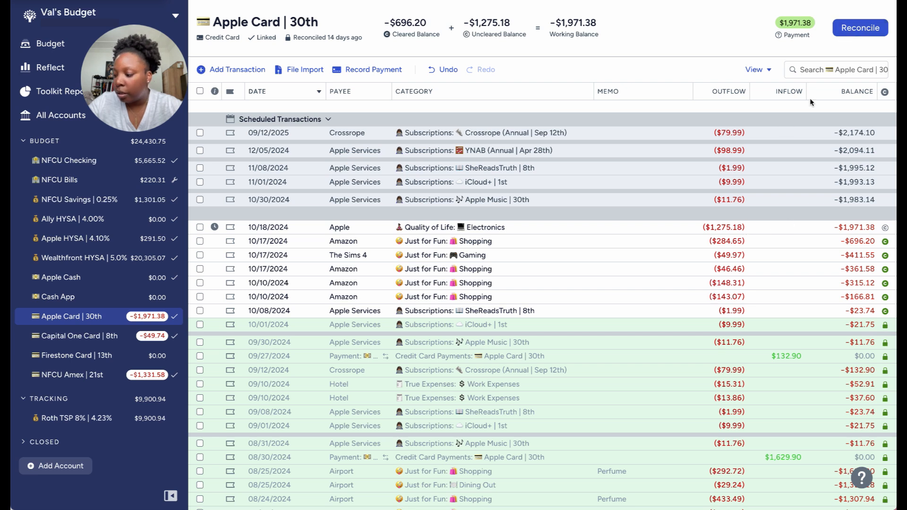
click(851, 29)
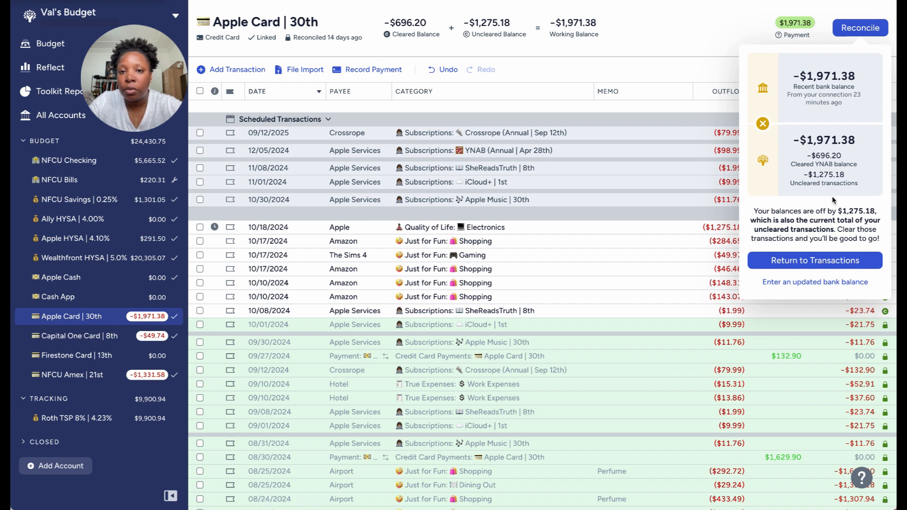
click(680, 49)
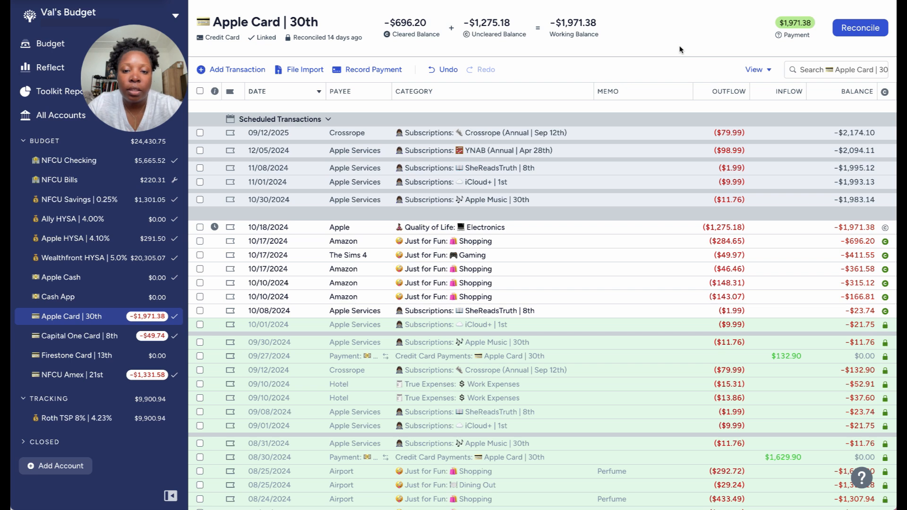
click(851, 29)
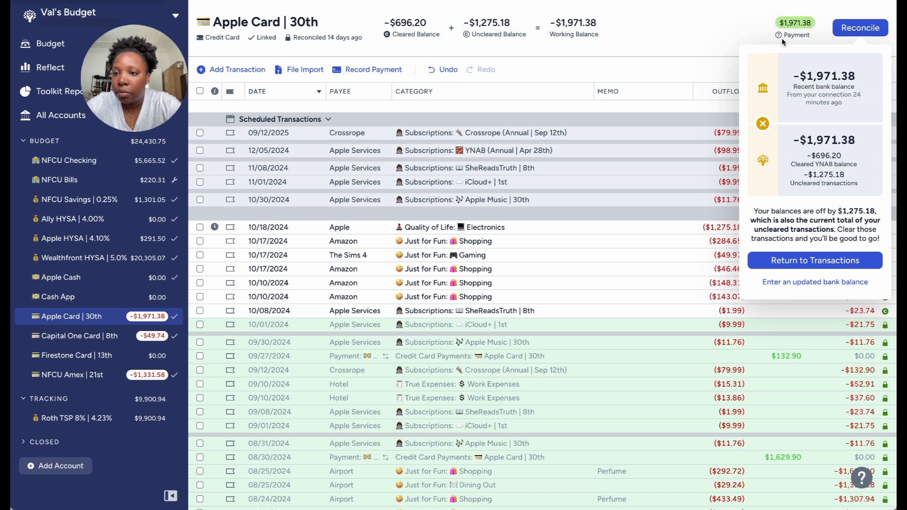
click(724, 41)
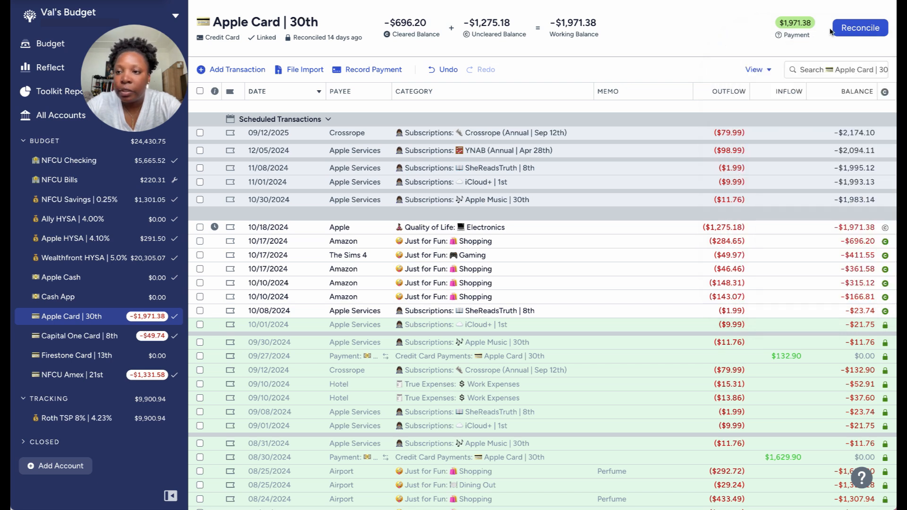
click(854, 30)
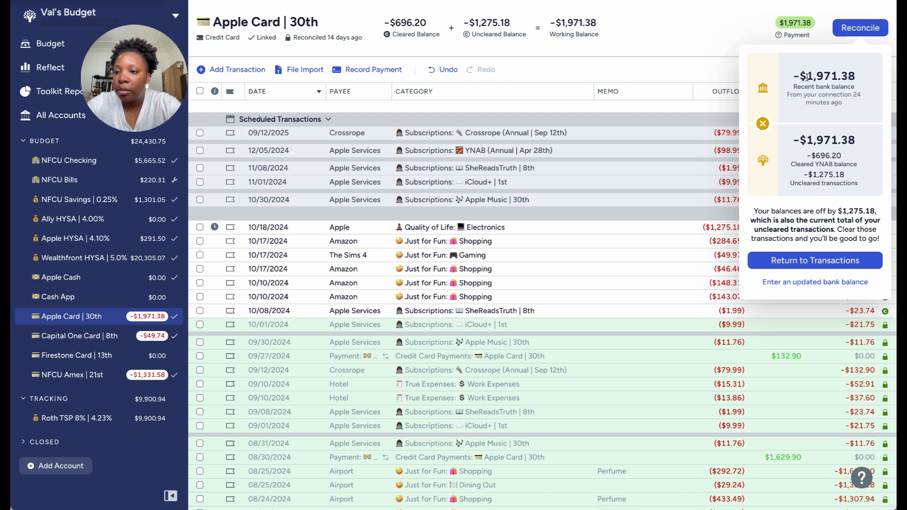
drag(807, 76, 857, 75)
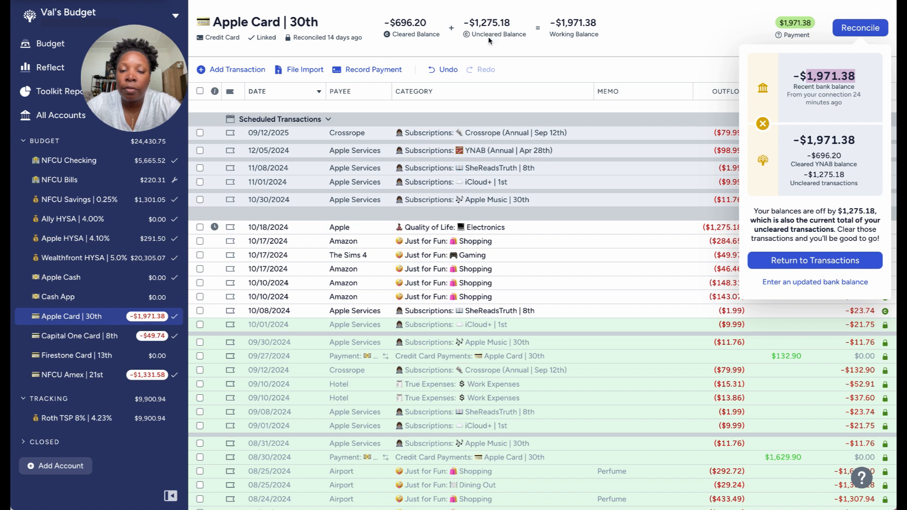
click(712, 50)
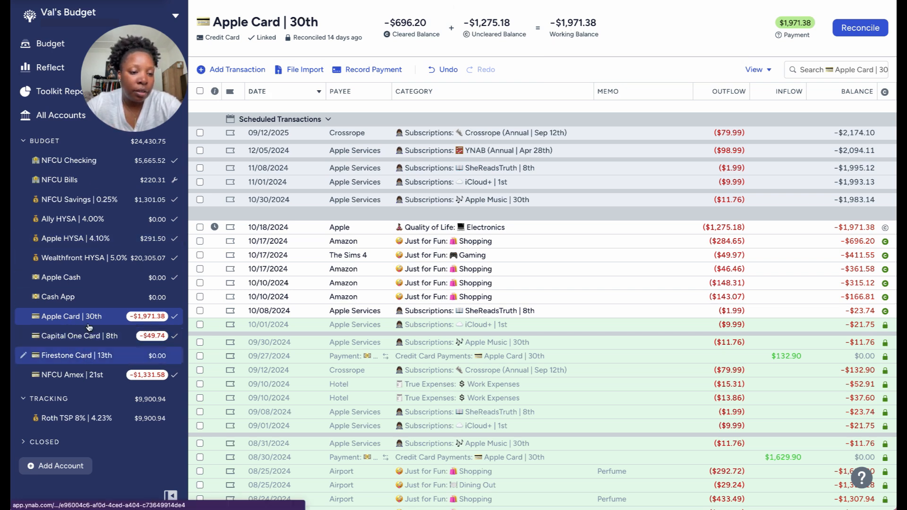
Reconcile the Apple HYSA account against its linked bank balance.
click(98, 246)
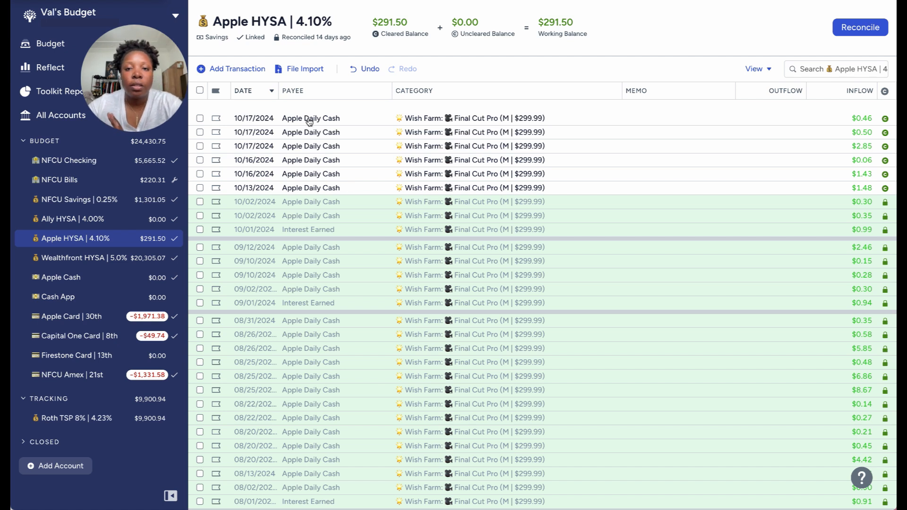
click(856, 27)
click(829, 251)
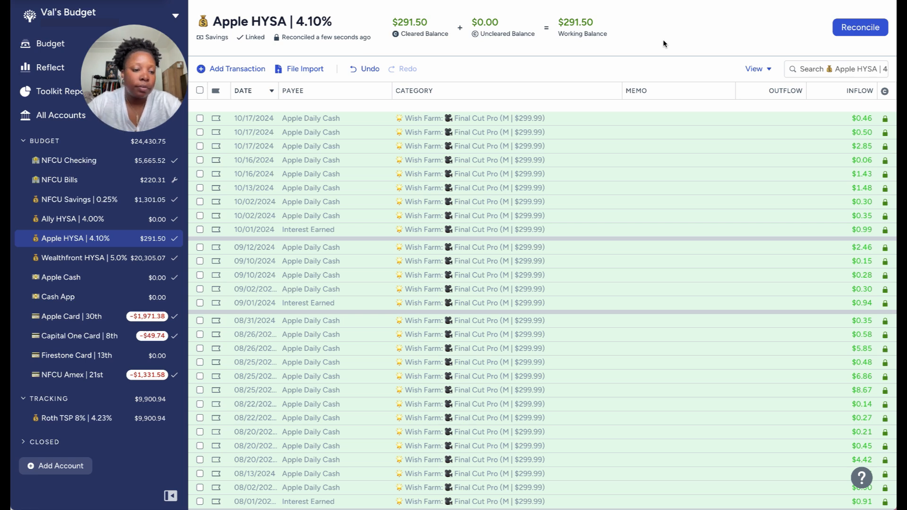
Reconcile the Capital One Card account against its linked bank balance.
click(97, 337)
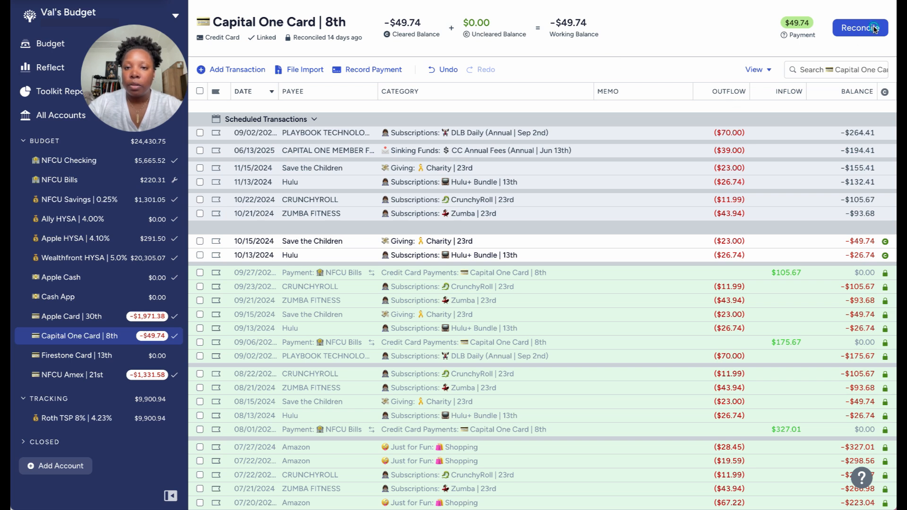
click(860, 29)
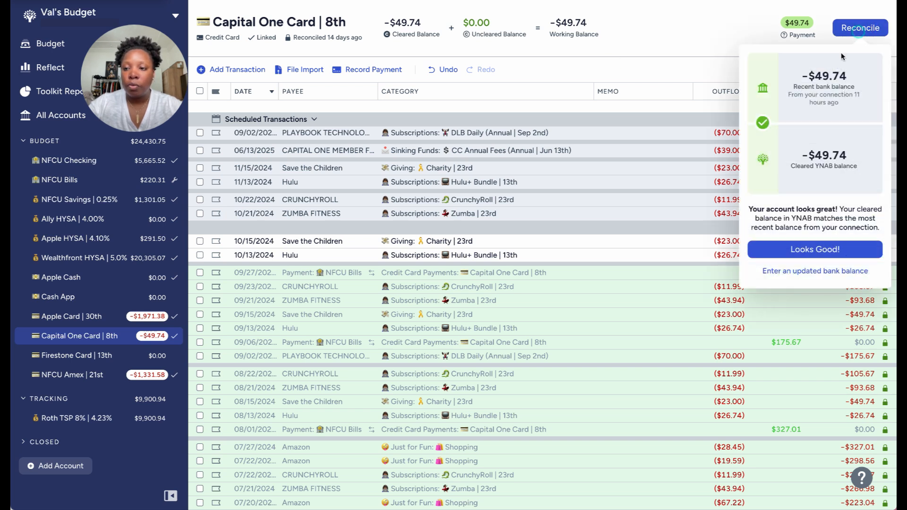
click(803, 250)
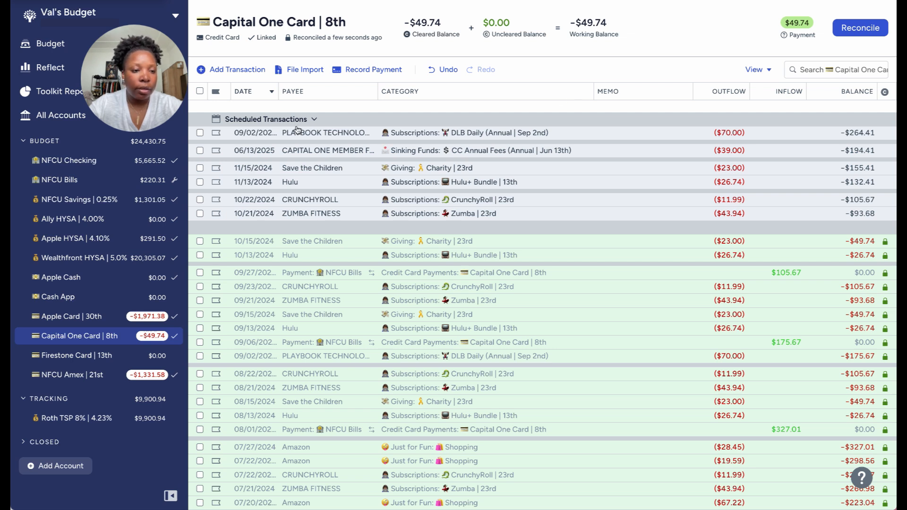
Reconcile the Wealthfront HYSA account against its linked bank balance.
click(108, 162)
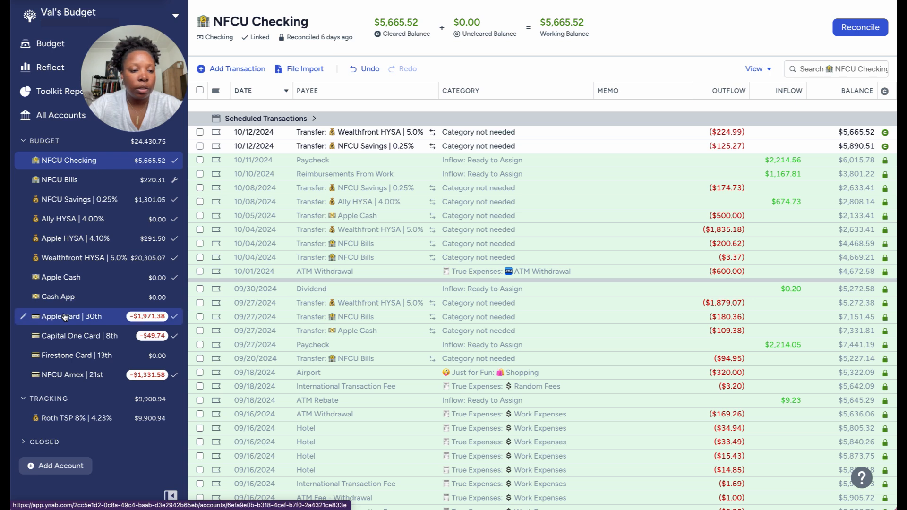
click(84, 262)
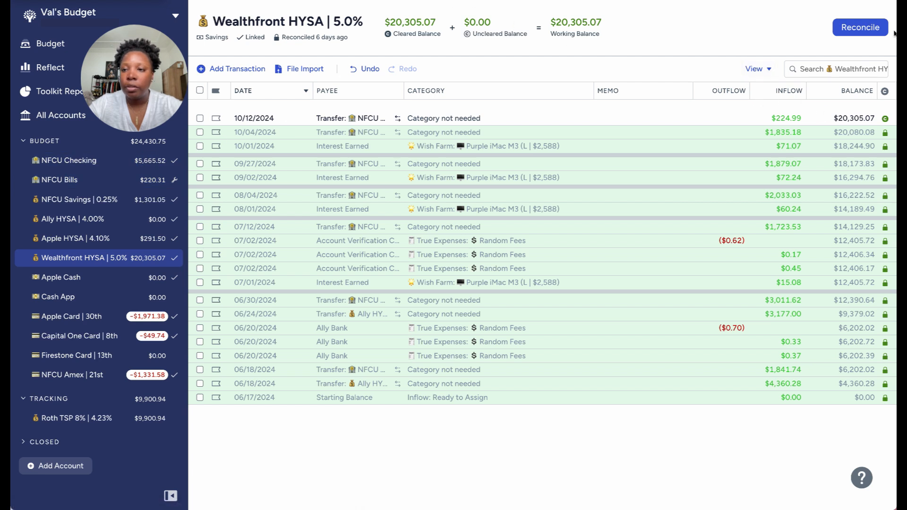
click(872, 30)
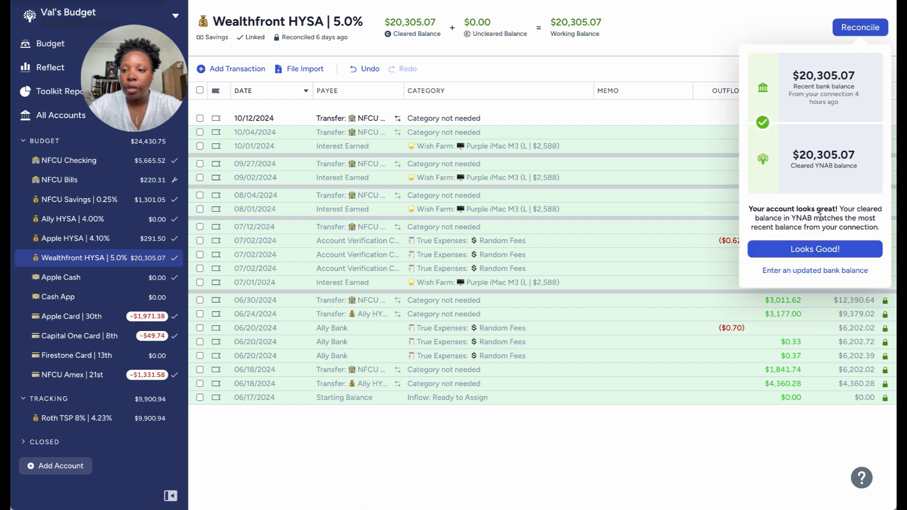
click(809, 251)
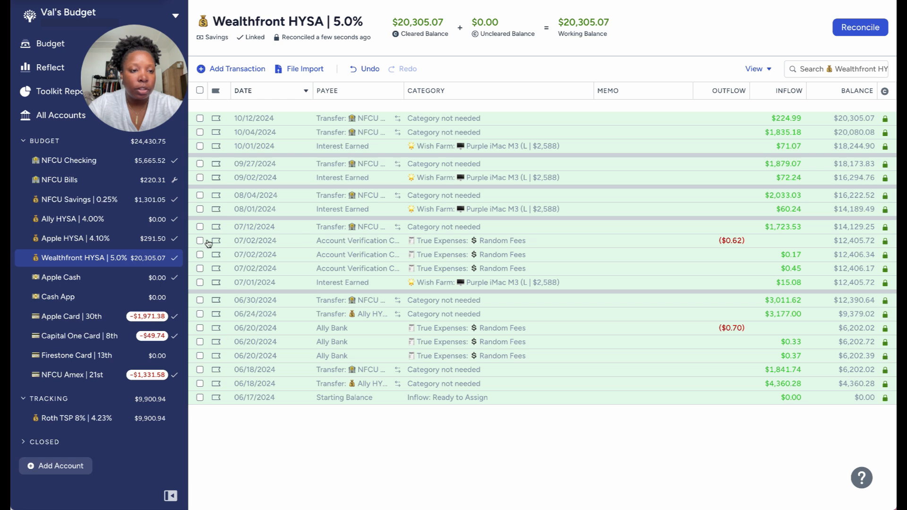
Reconcile the NFCU Checking account by accepting the match with its linked bank balance.
click(106, 161)
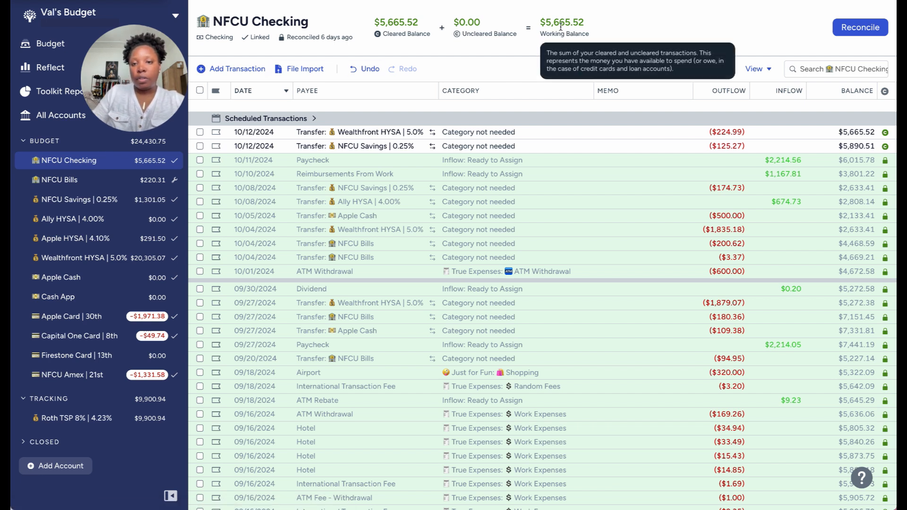
click(872, 32)
click(826, 250)
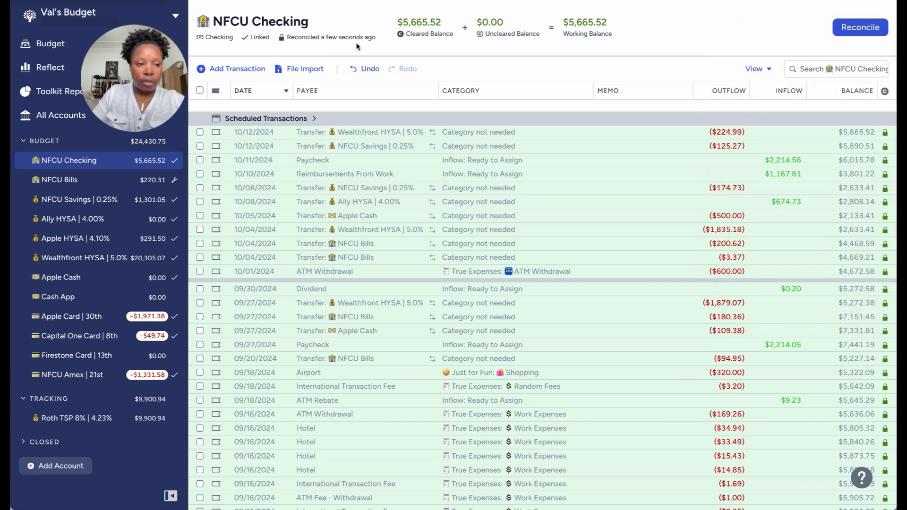
Check the NFCU Bills register and reconcile the NFCU Savings account against its bank balance.
click(135, 184)
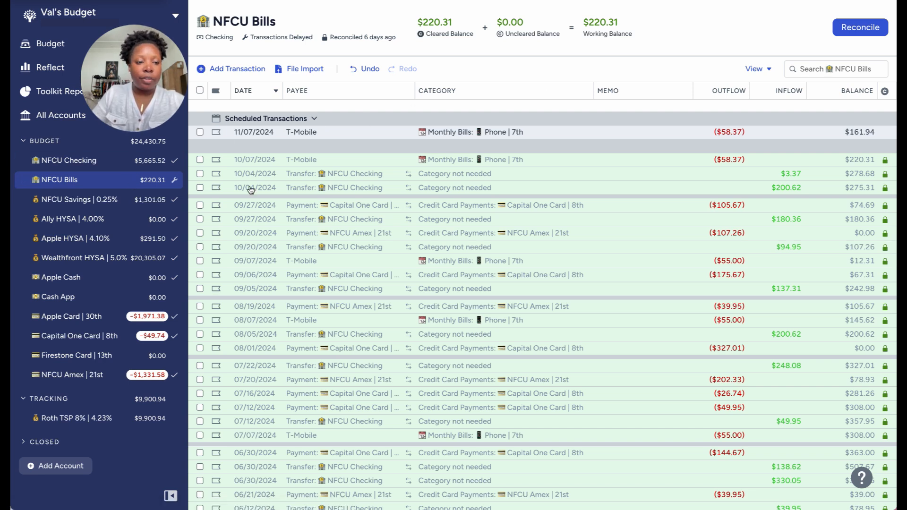
click(122, 203)
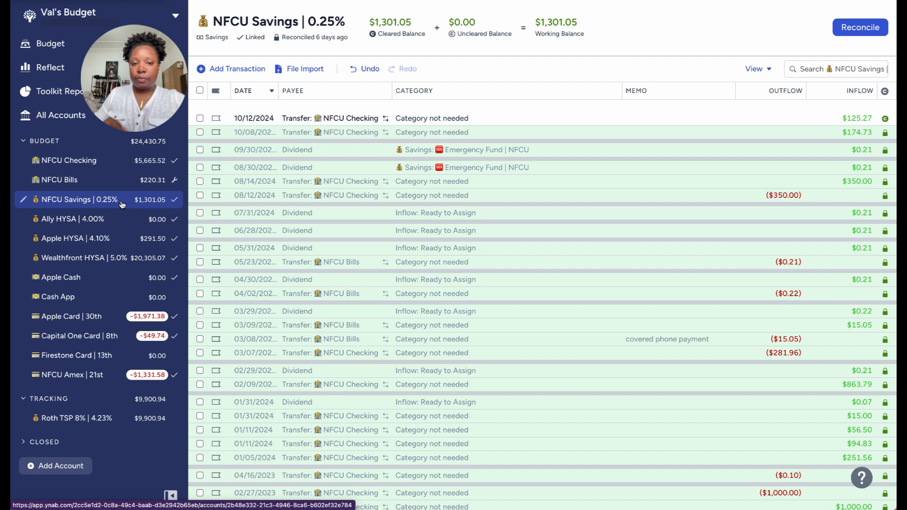
click(868, 35)
click(843, 129)
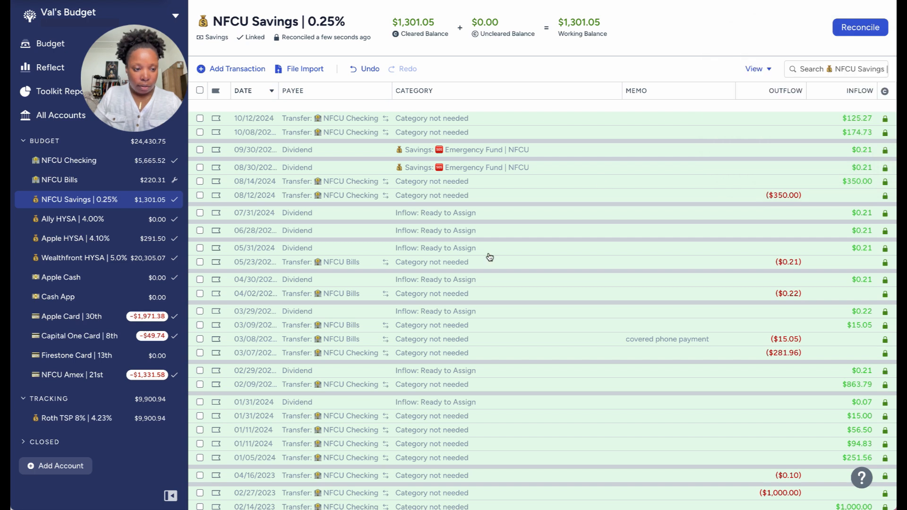
Review the NFCU Amex cleared and uncleared balances and reconcile the card, leaving the pending Flight transaction uncleared.
click(89, 373)
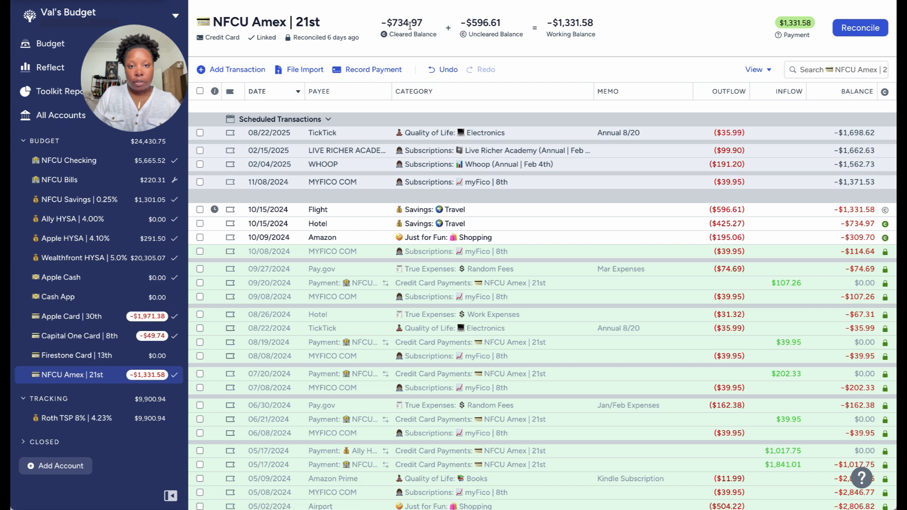
mouse_move(390, 26)
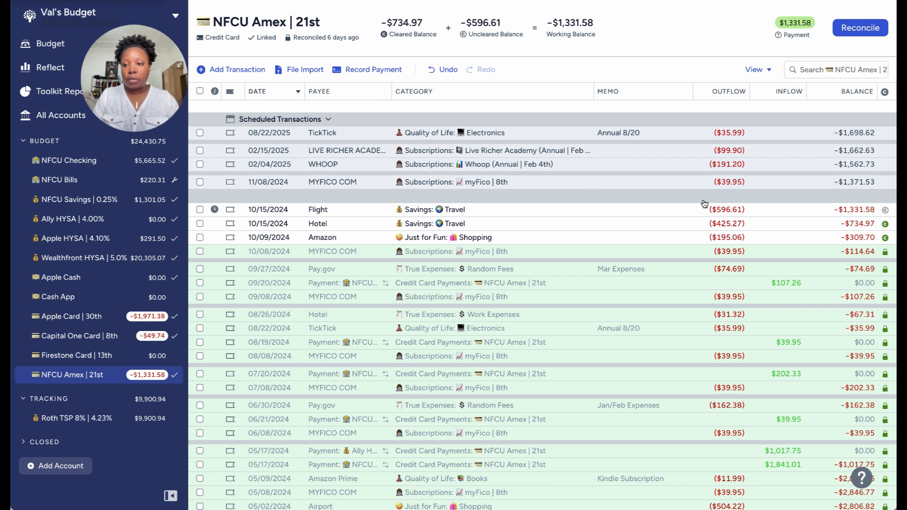
click(883, 36)
click(804, 257)
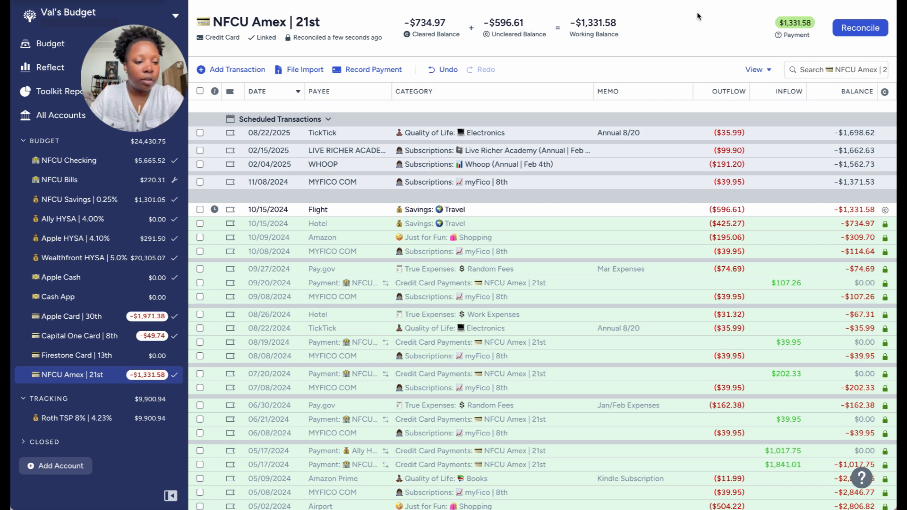
Open the October 2024 budget, show all categories, and examine the Quality of Life, Just for Fun and Giving amounts.
click(42, 44)
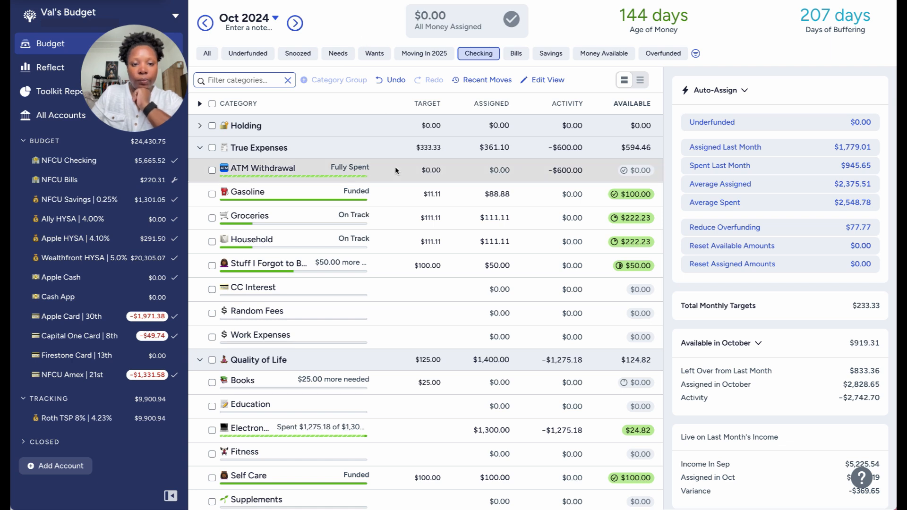
scroll(402, 260, down, 2)
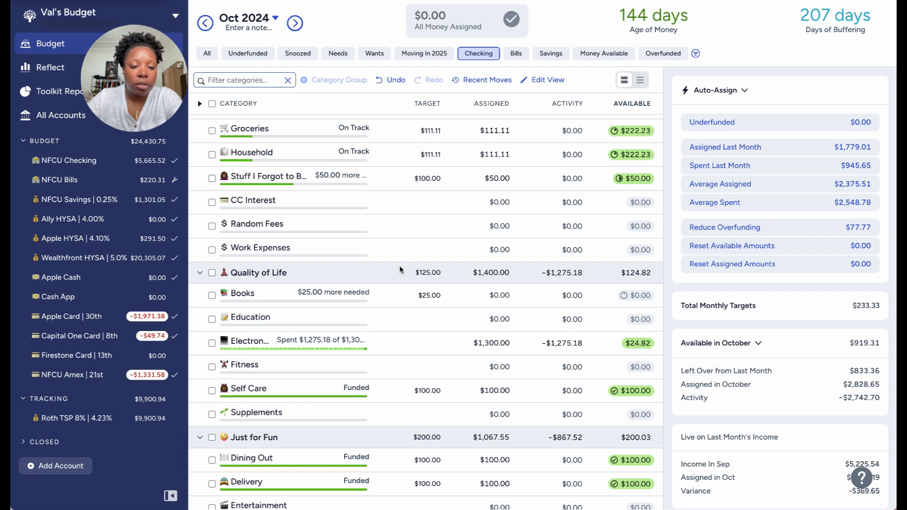
scroll(400, 270, down, 2)
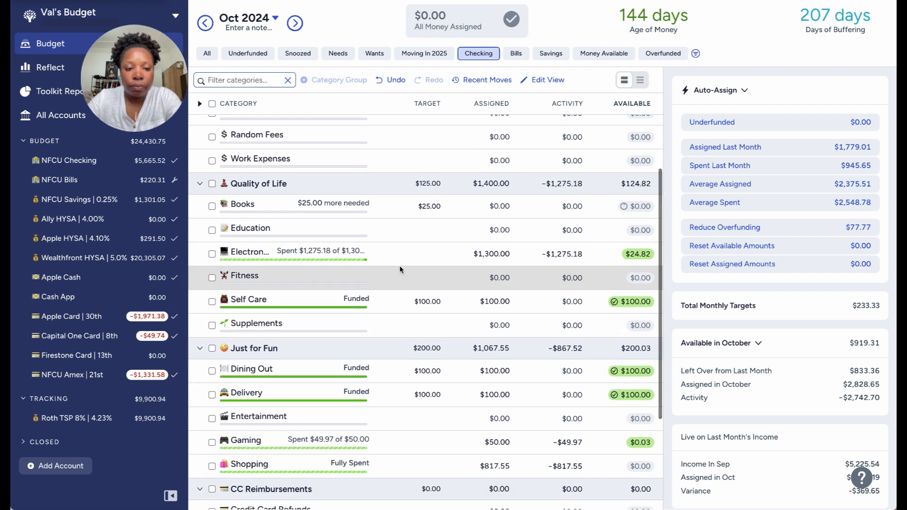
scroll(400, 270, down, 1)
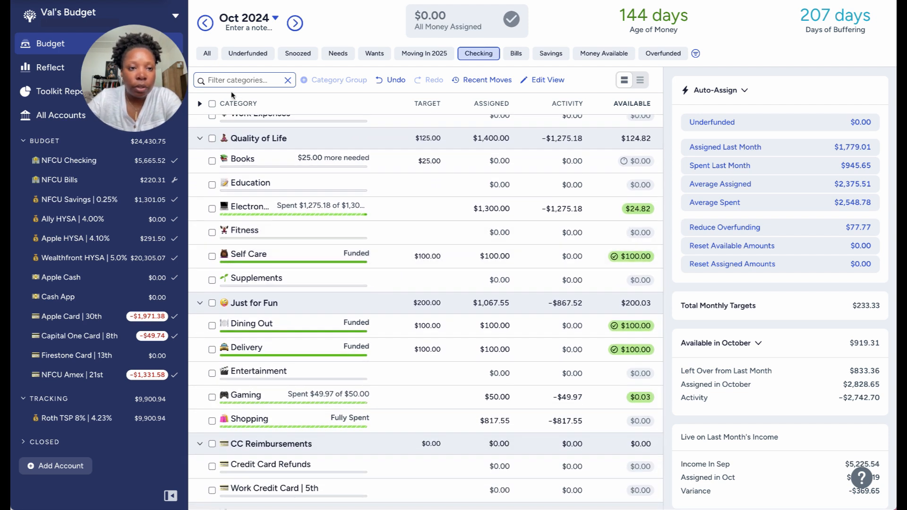
click(207, 55)
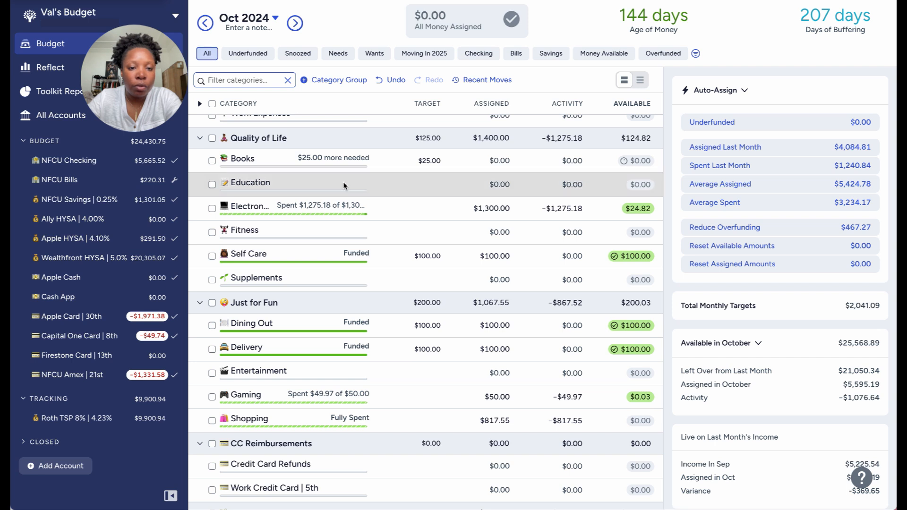
scroll(344, 186, down, 3)
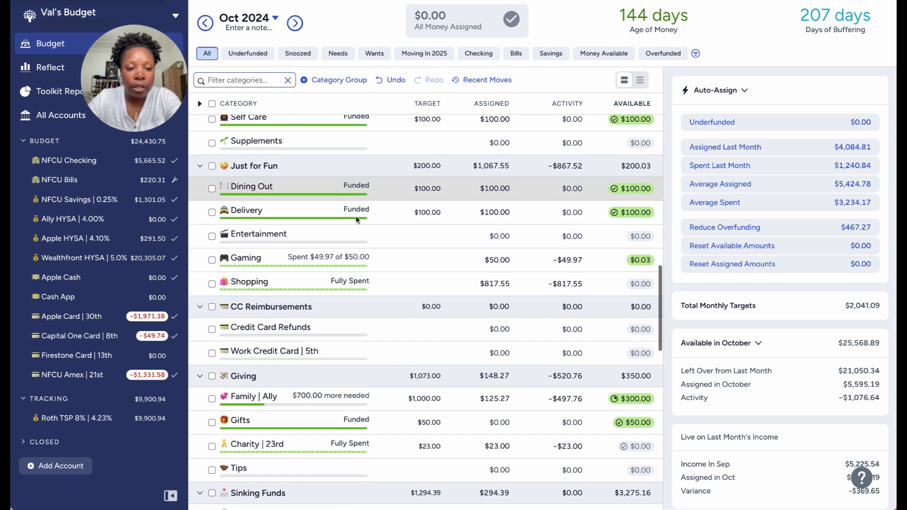
scroll(377, 284, down, 2)
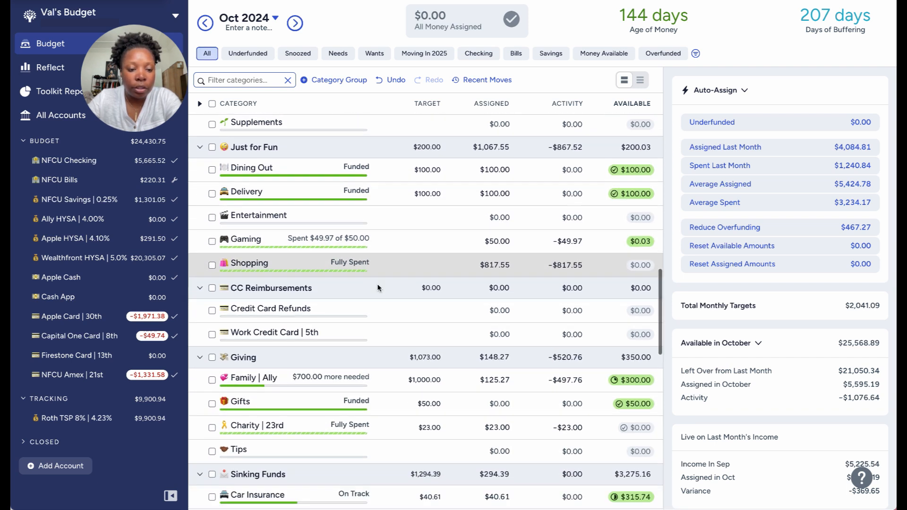
scroll(378, 288, up, 5)
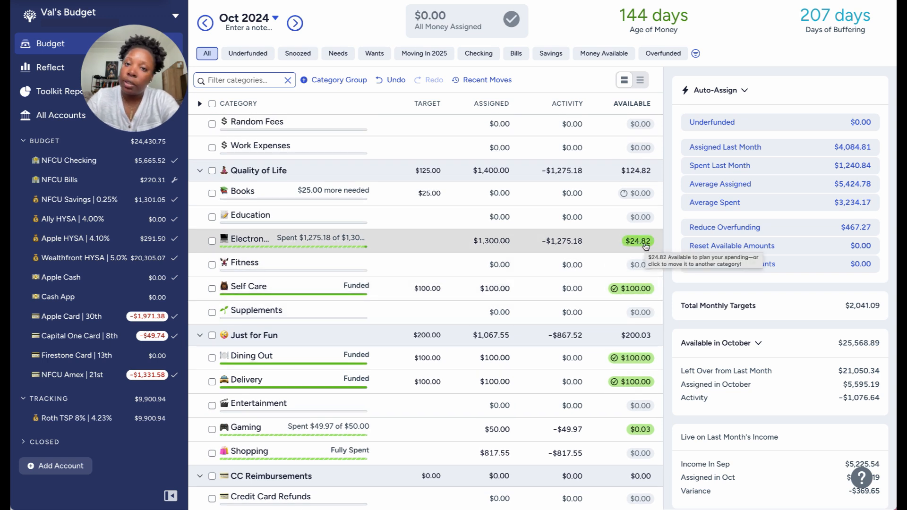
Move the leftover $24.82 from the Electronics category to Ready to Assign.
click(646, 245)
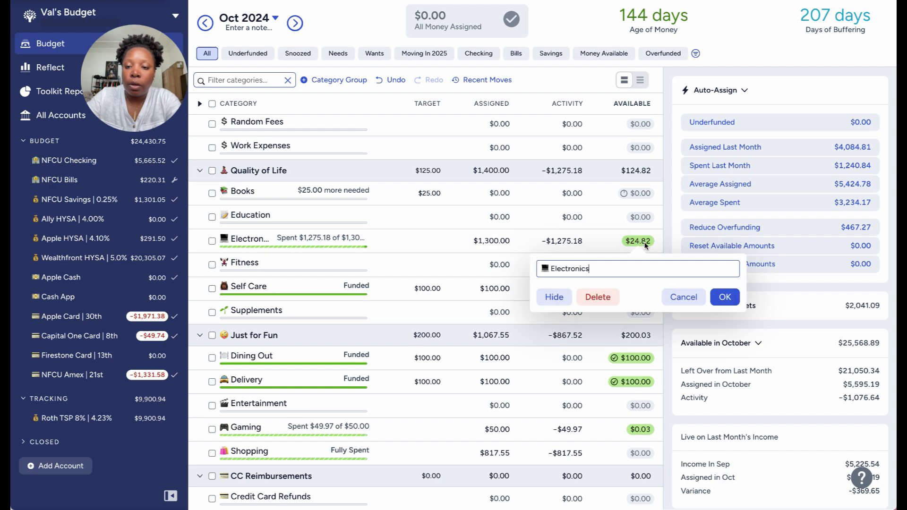
click(641, 245)
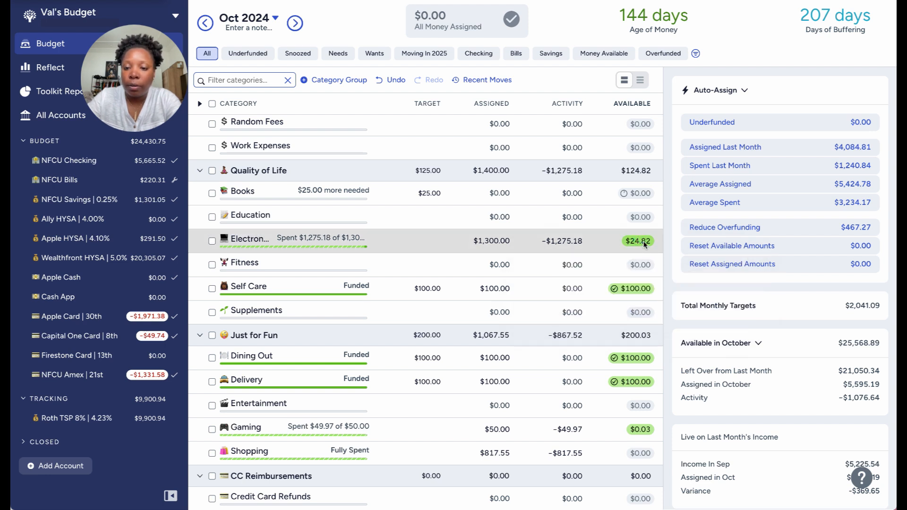
click(640, 245)
click(610, 329)
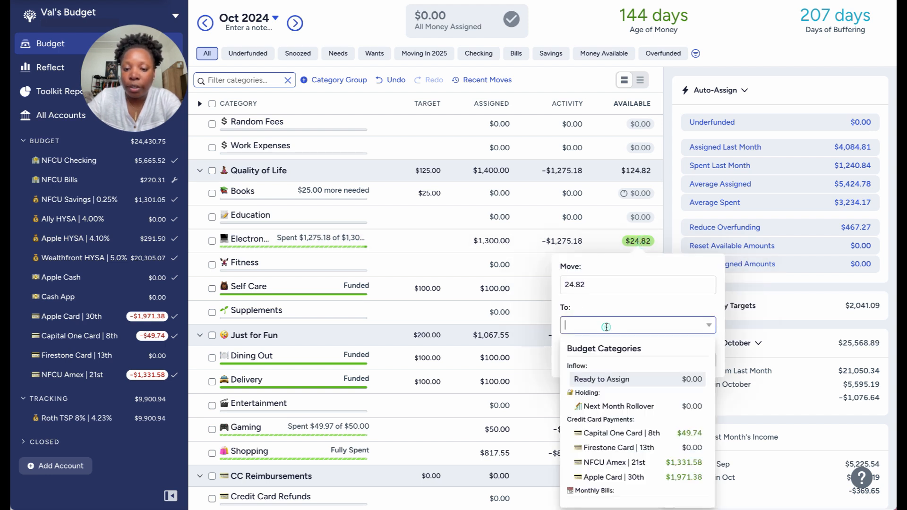
click(611, 380)
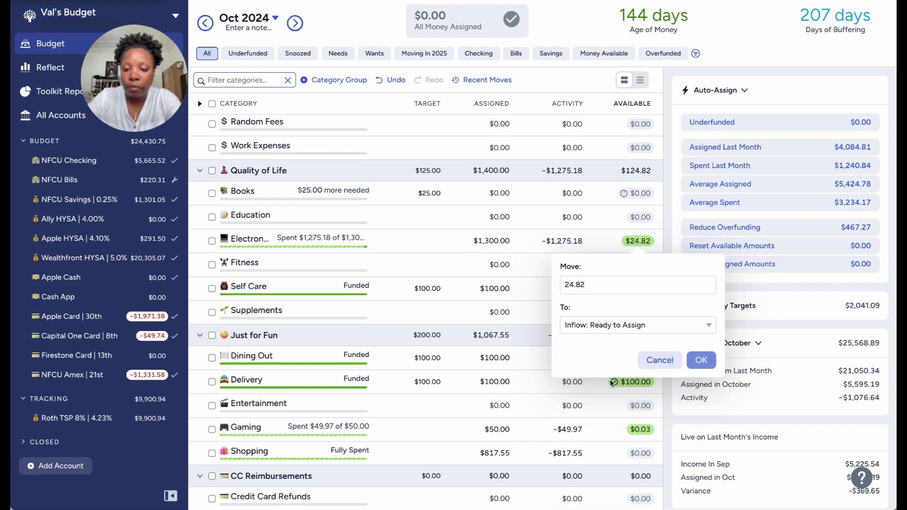
click(701, 361)
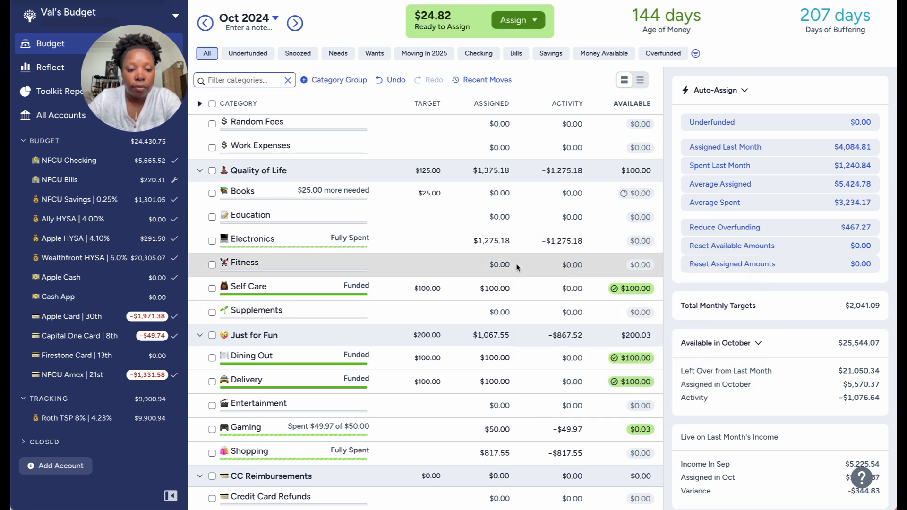
Move the leftover $0.03 from the Gaming category under Just for Fun to Ready to Assign.
scroll(518, 267, down, 1)
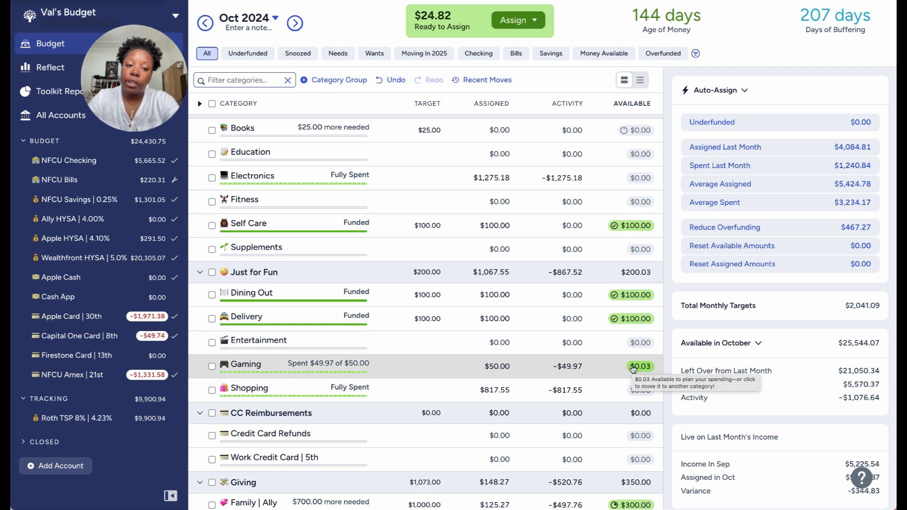
click(633, 367)
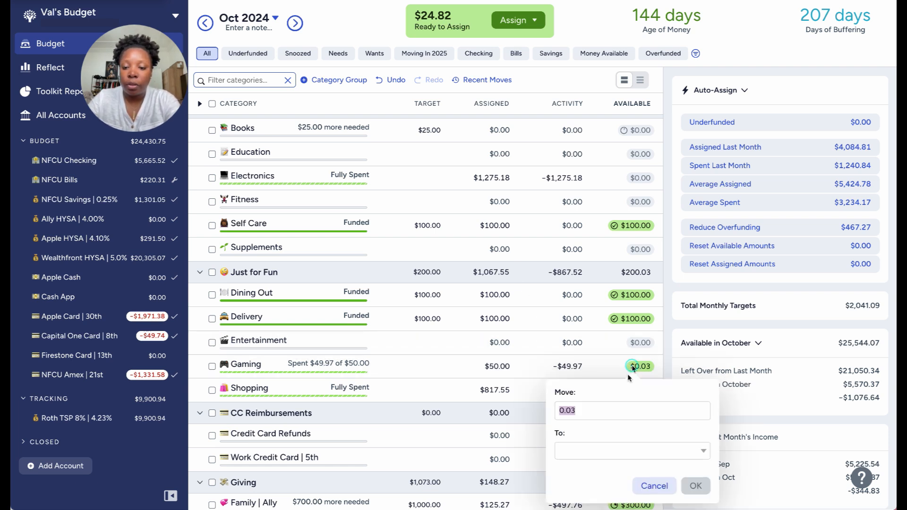
click(628, 449)
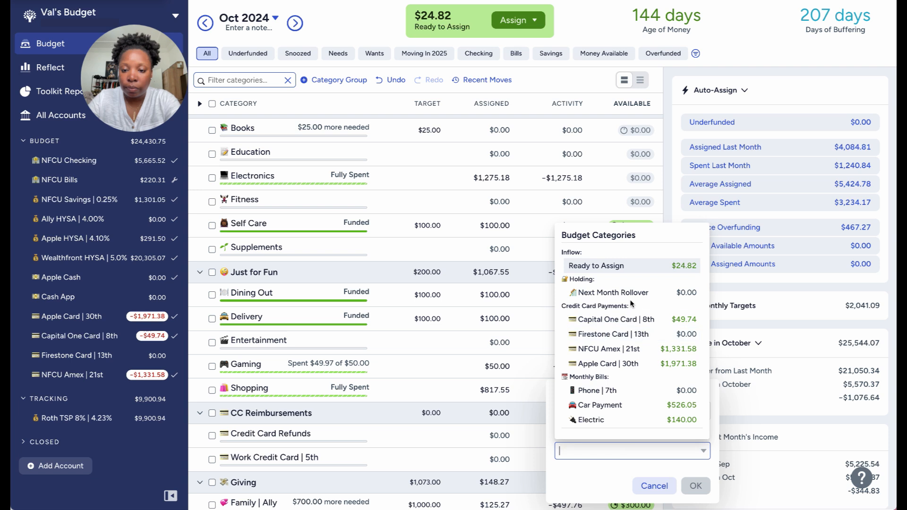
click(624, 269)
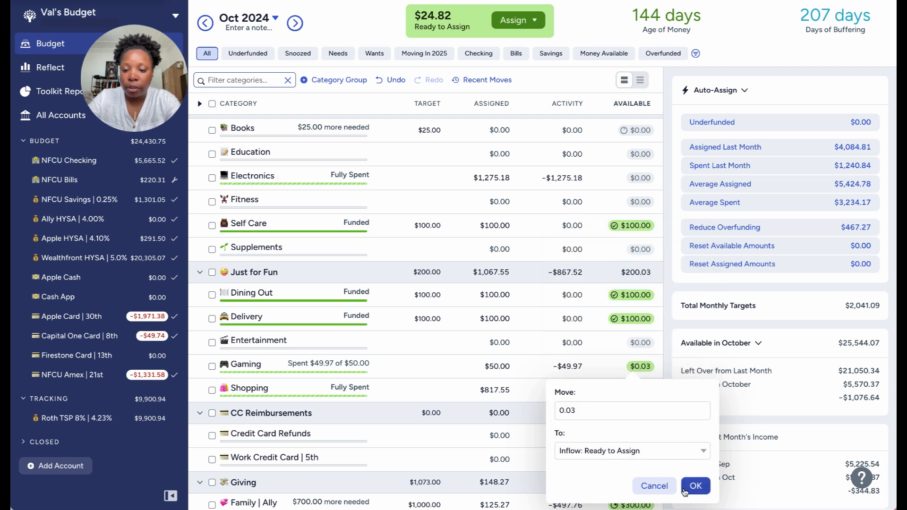
click(691, 487)
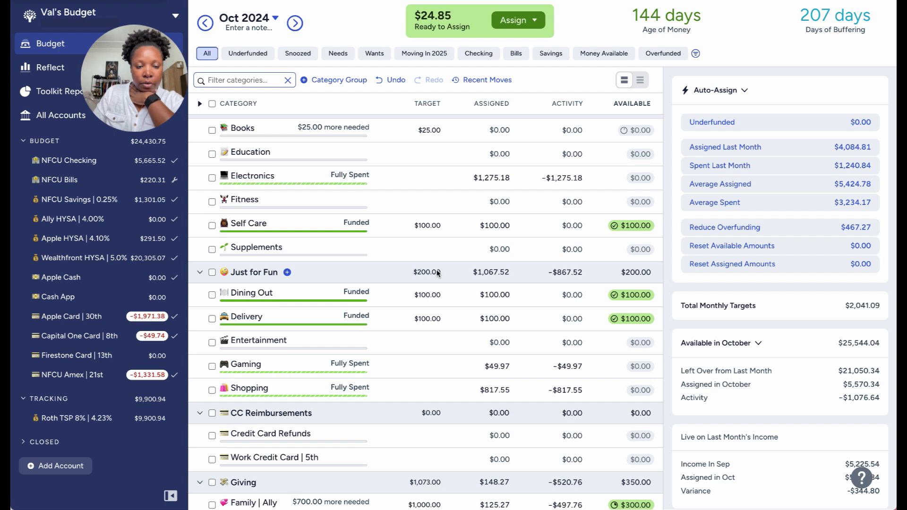
Examine the October categories from Giving and Sinking Funds back up through True Expenses, Subscriptions, Monthly Bills and Credit Card Payments.
scroll(437, 273, down, 1)
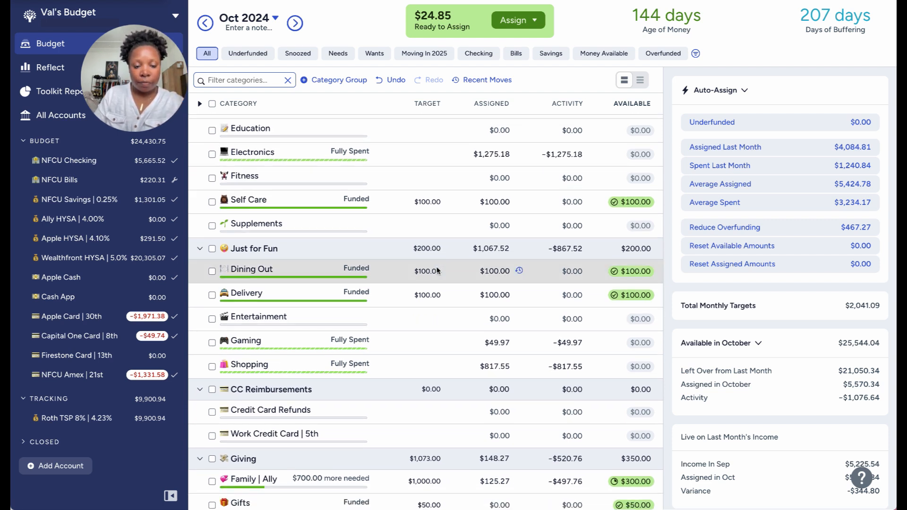
scroll(438, 271, down, 9)
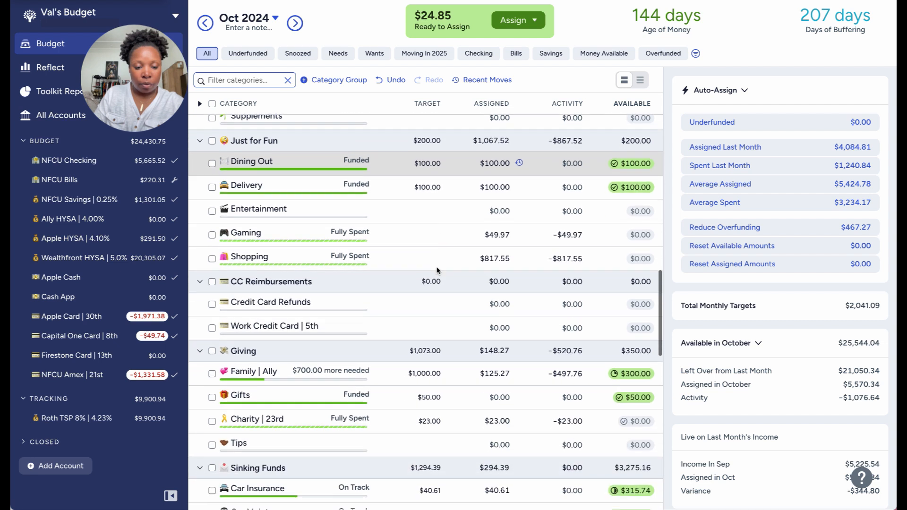
scroll(438, 270, down, 12)
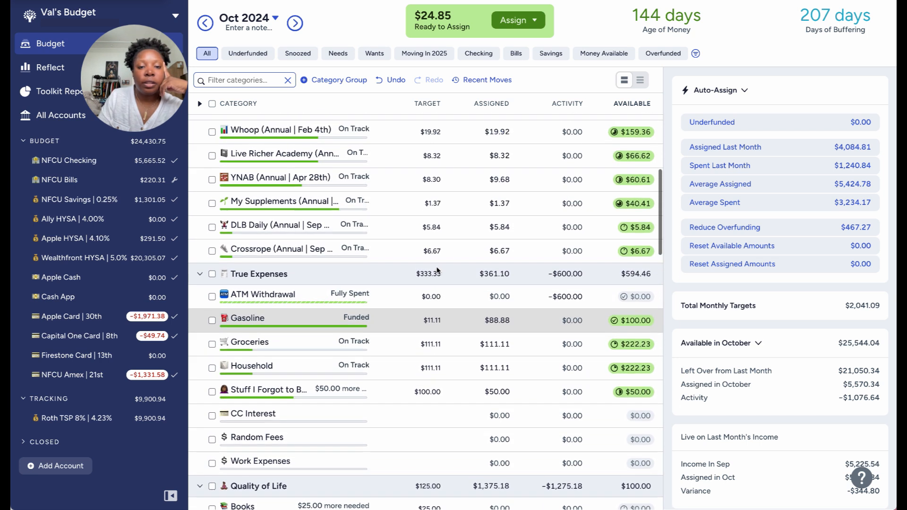
scroll(438, 271, up, 1)
scroll(437, 270, up, 4)
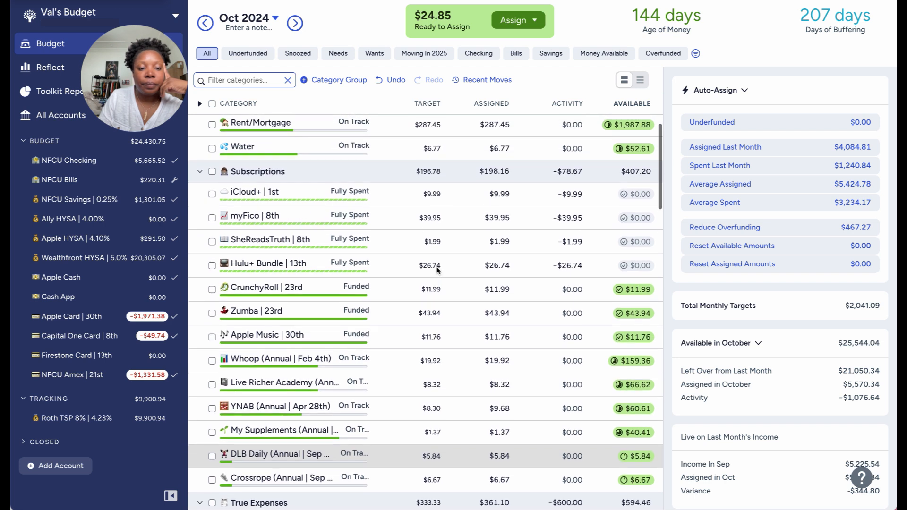
scroll(437, 270, up, 2)
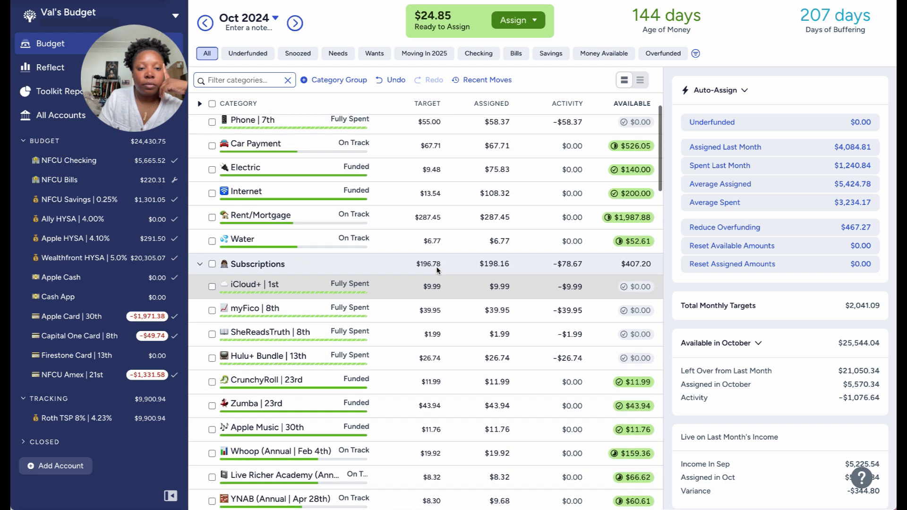
scroll(438, 270, up, 3)
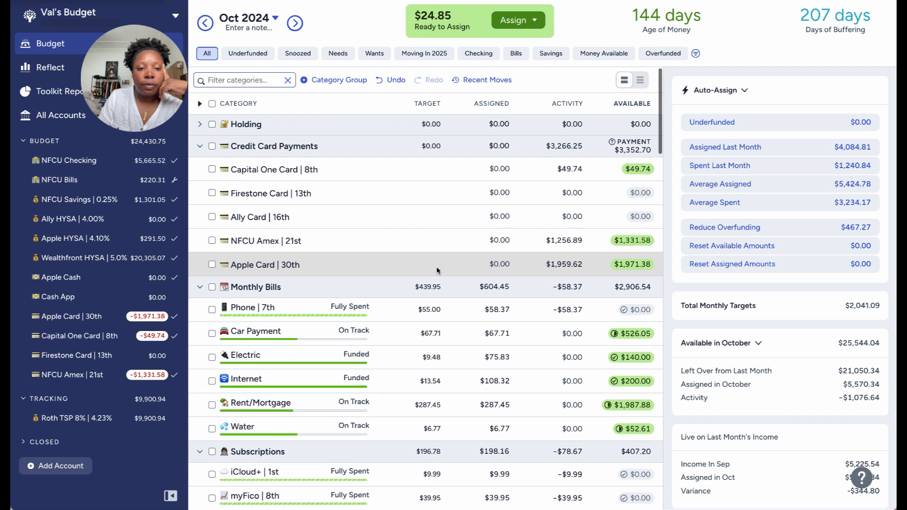
scroll(437, 270, down, 1)
scroll(437, 270, down, 1)
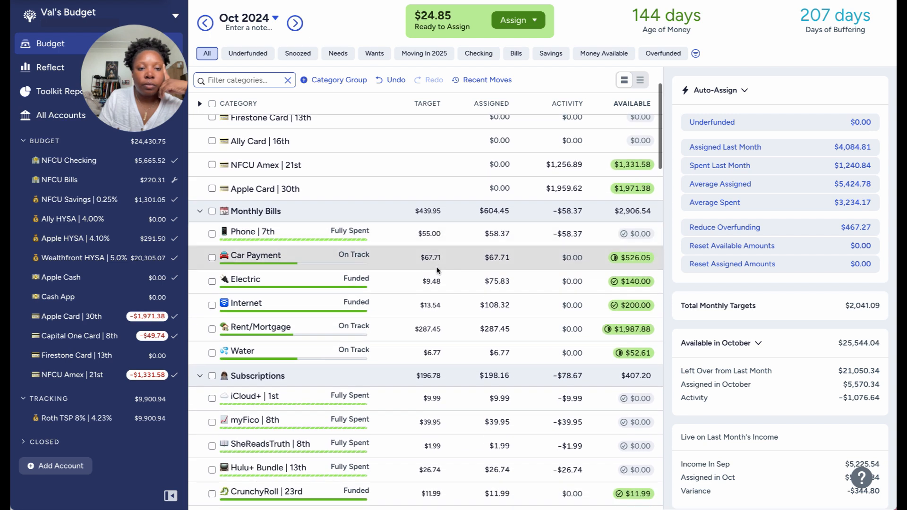
scroll(437, 270, up, 1)
scroll(438, 271, down, 4)
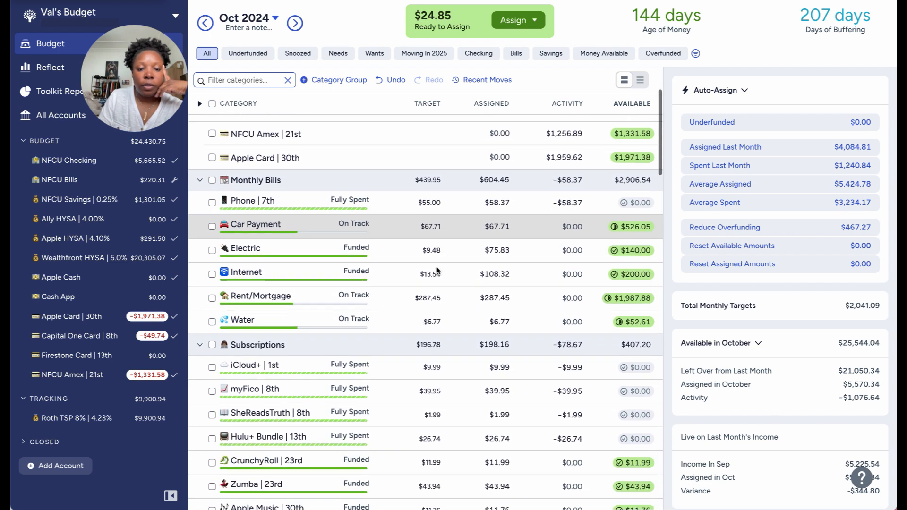
Hide the Ally Card | 16th category in the Credit Card Payments group.
scroll(437, 270, up, 5)
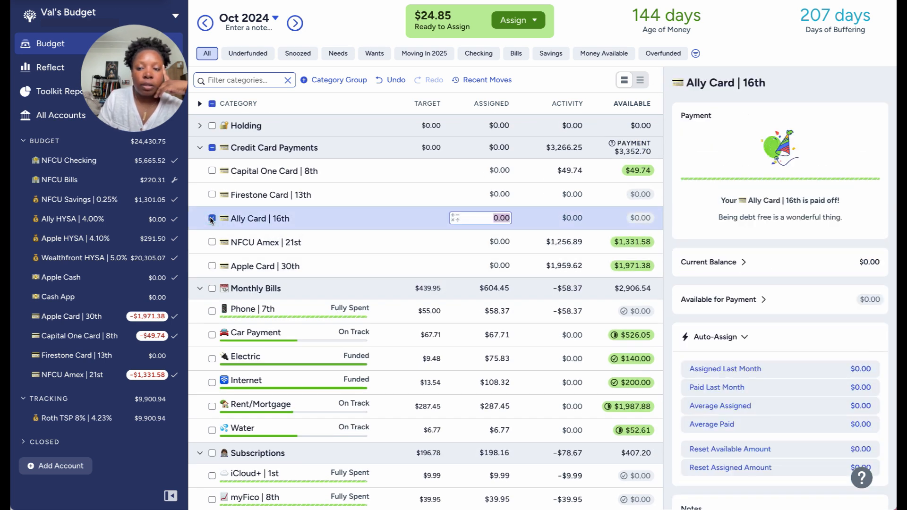
click(278, 218)
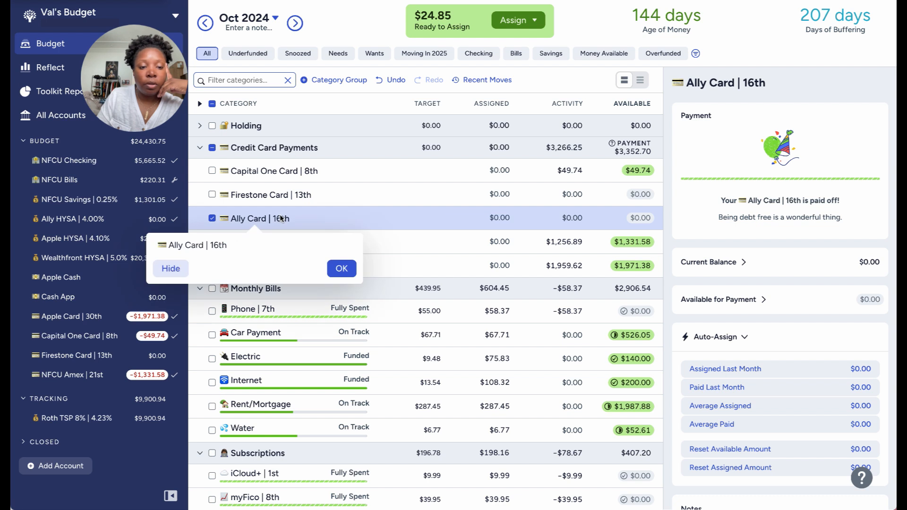
click(171, 269)
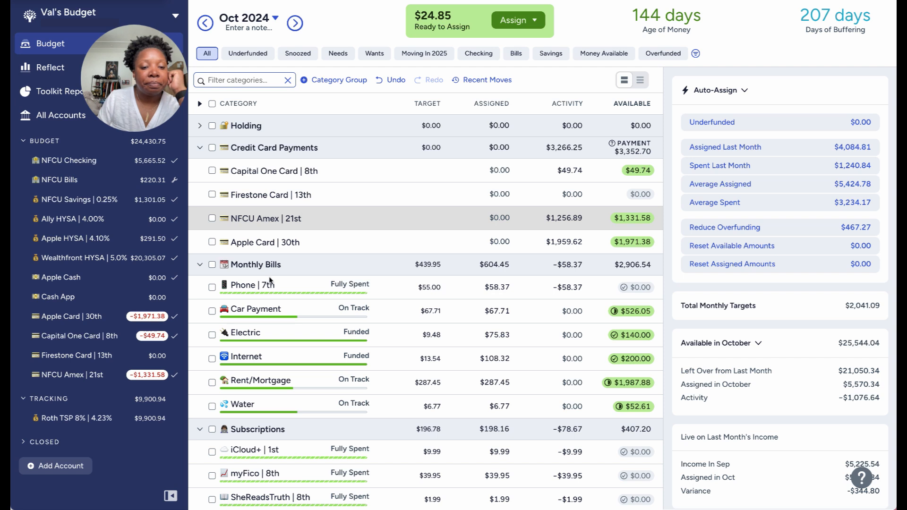
Collapse the Wish List and Wish Farm groups and view the list of hidden categories without unhiding any.
scroll(272, 284, down, 20)
scroll(277, 311, down, 5)
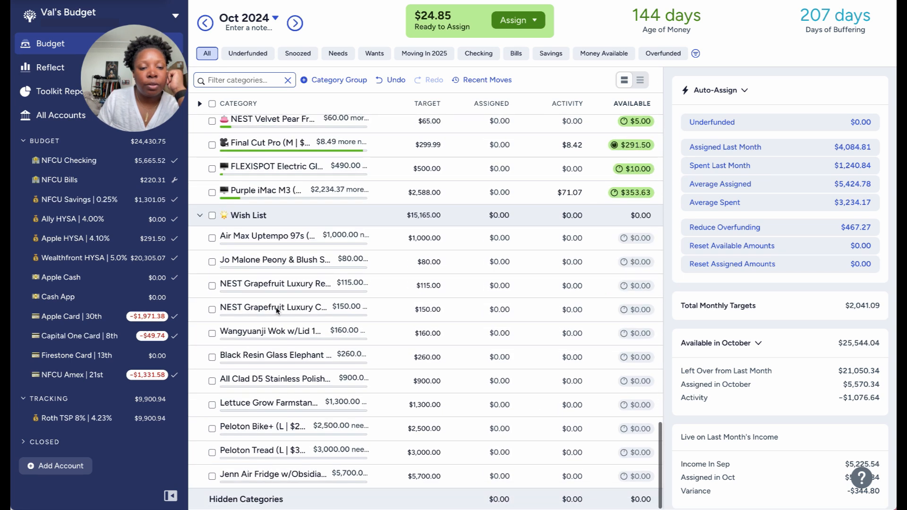
click(199, 213)
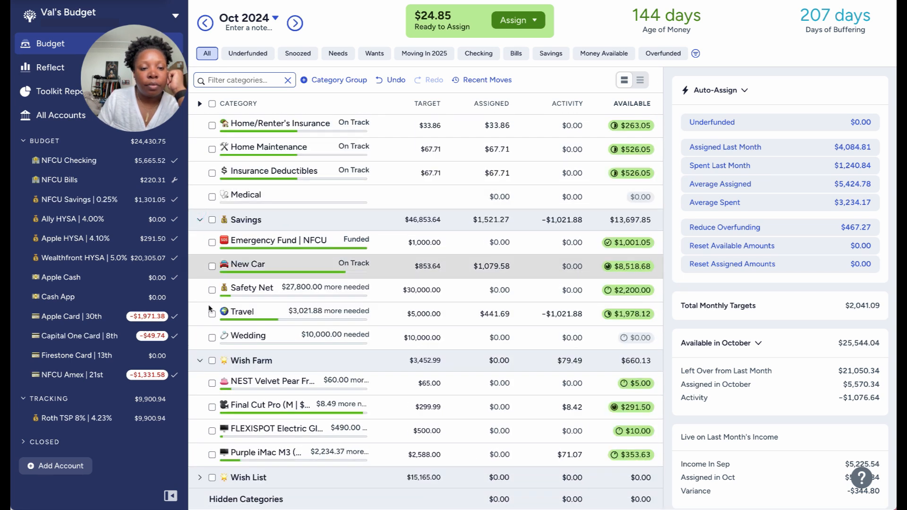
click(198, 361)
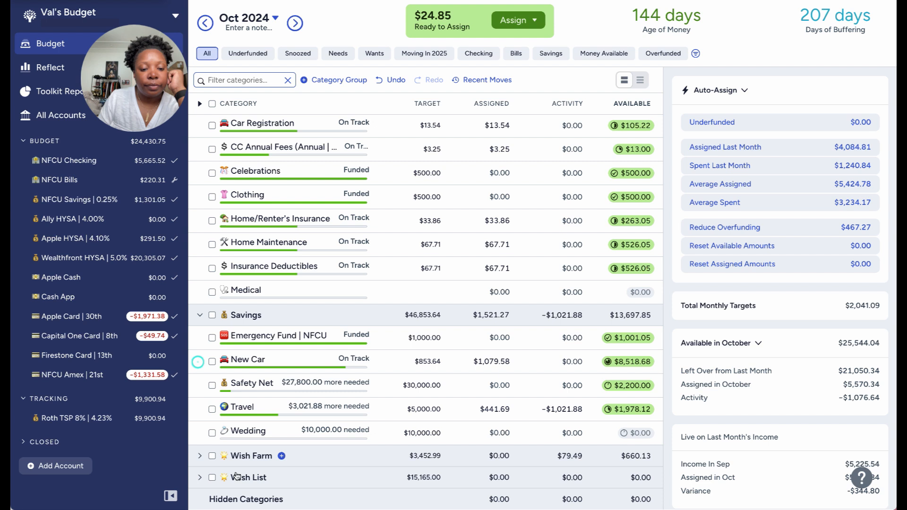
click(245, 500)
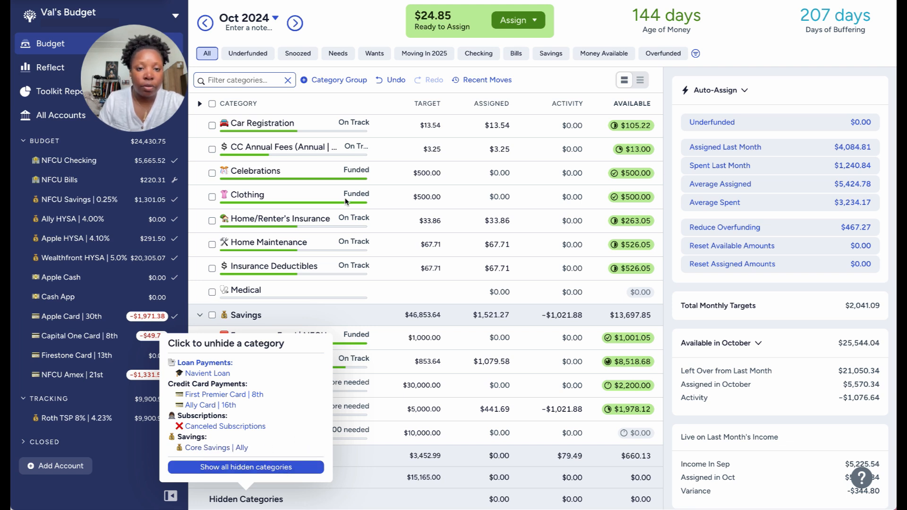
click(350, 34)
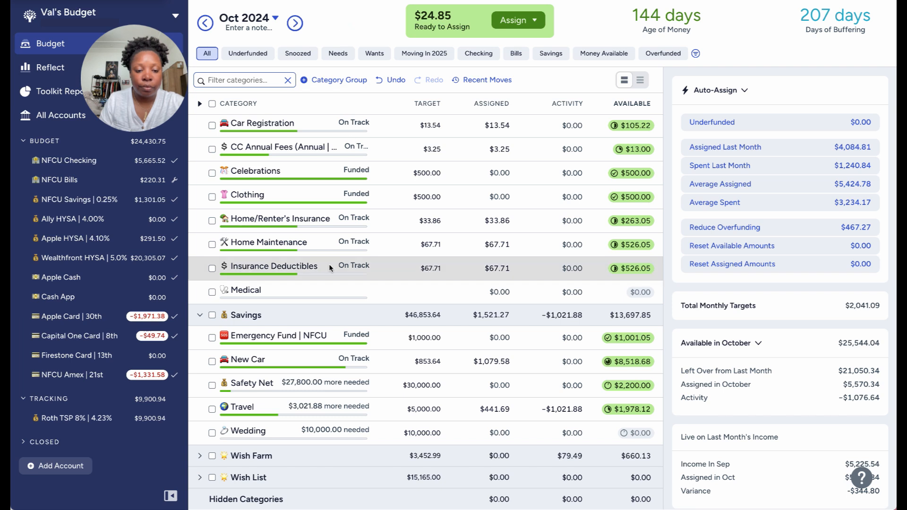
Rename the Family | Ally category in the Giving group to Family | NFCU.
scroll(329, 264, up, 1)
scroll(330, 267, up, 1)
scroll(330, 259, down, 2)
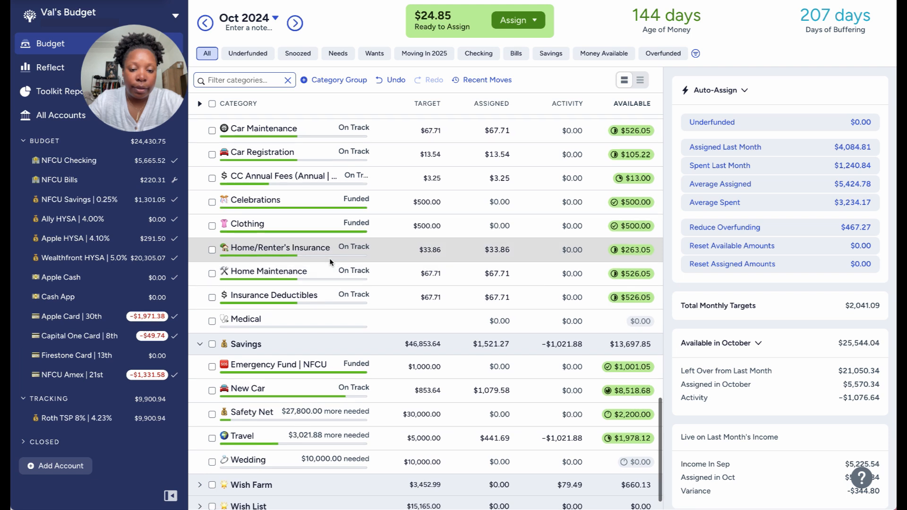
scroll(330, 259, up, 2)
scroll(330, 258, up, 4)
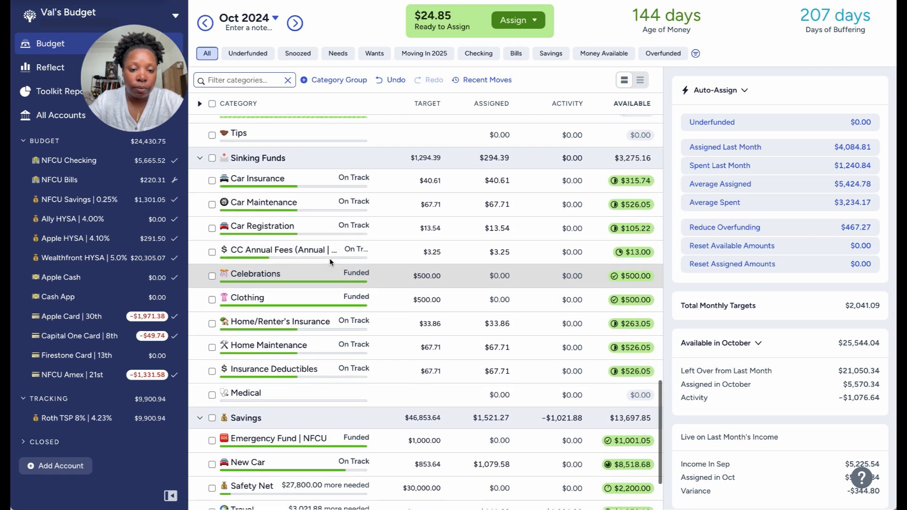
scroll(330, 258, up, 4)
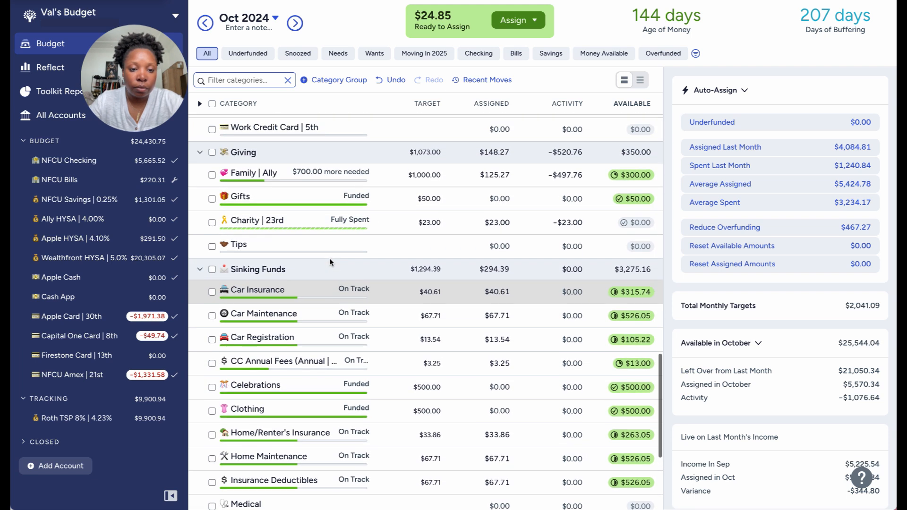
scroll(330, 259, up, 3)
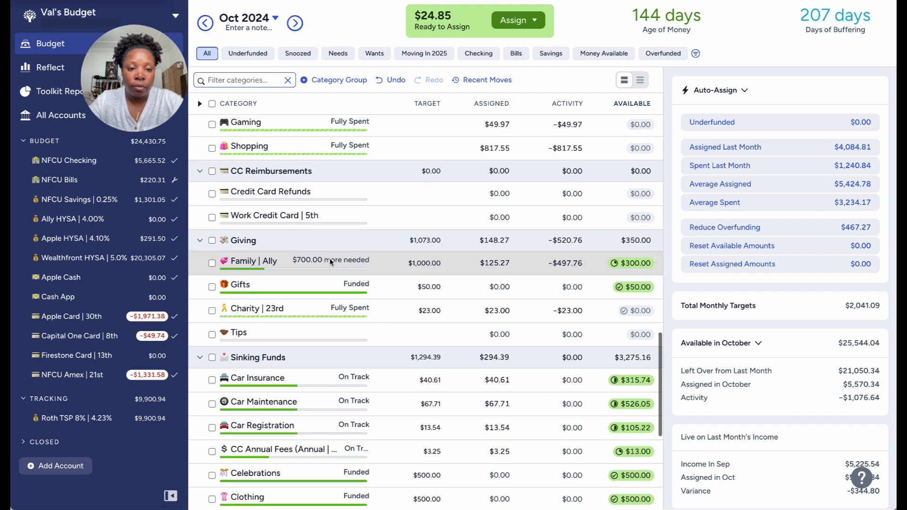
click(262, 264)
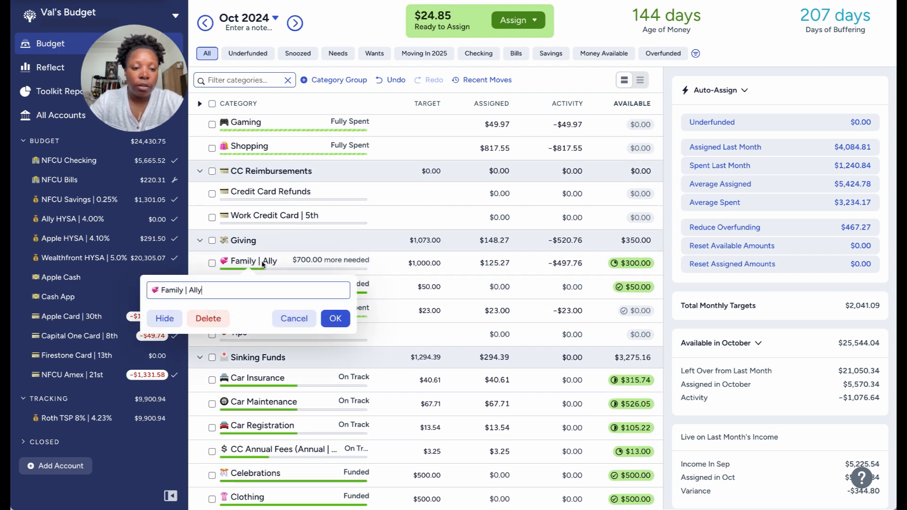
double_click(196, 291)
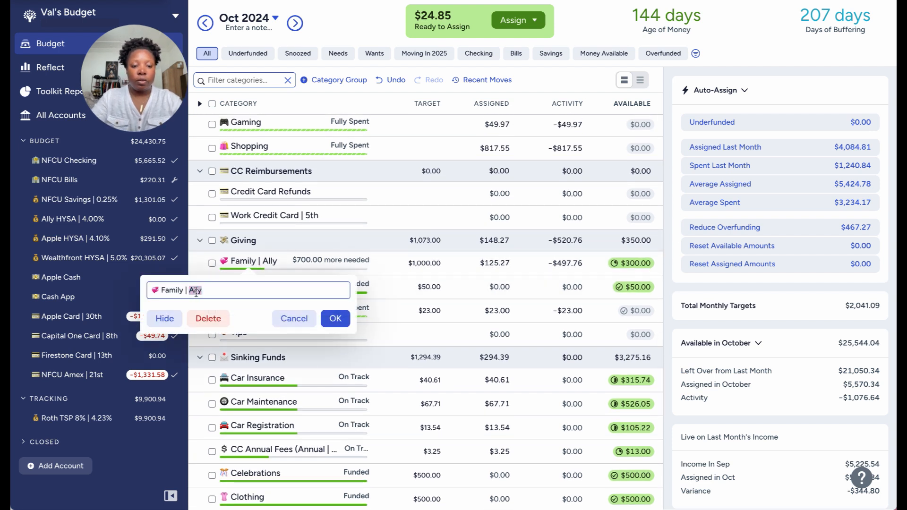
text(NC)
key(BackSpace)
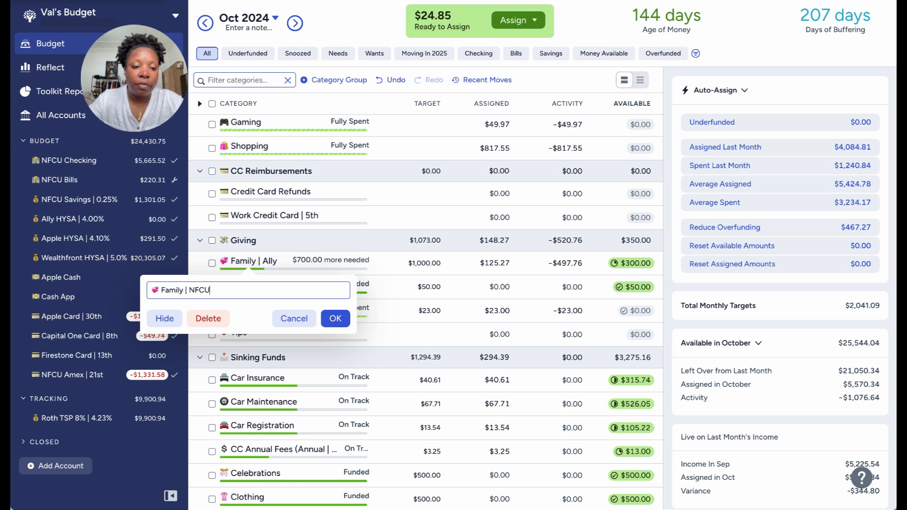
click(336, 318)
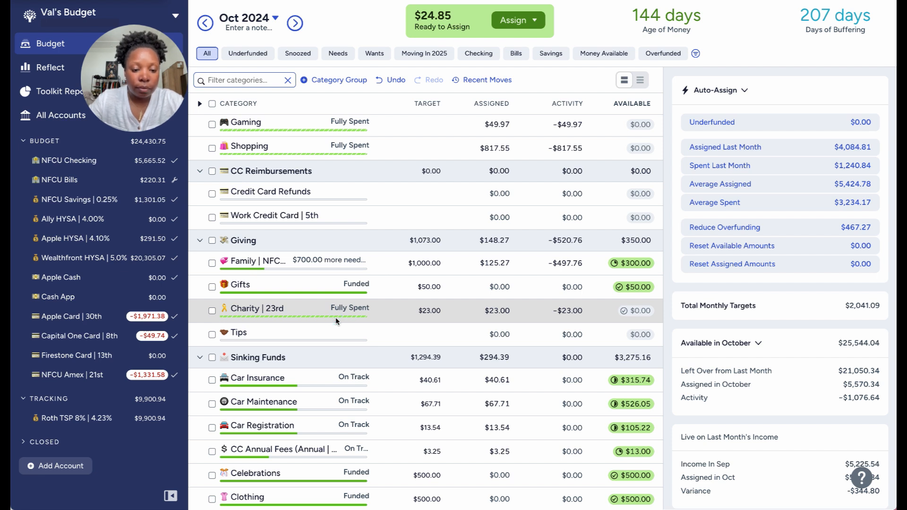
Examine the category names and available amounts in Savings, Sinking Funds, Giving, Just for Fun, Quality of Life and True Expenses.
scroll(342, 286, up, 1)
scroll(345, 282, down, 3)
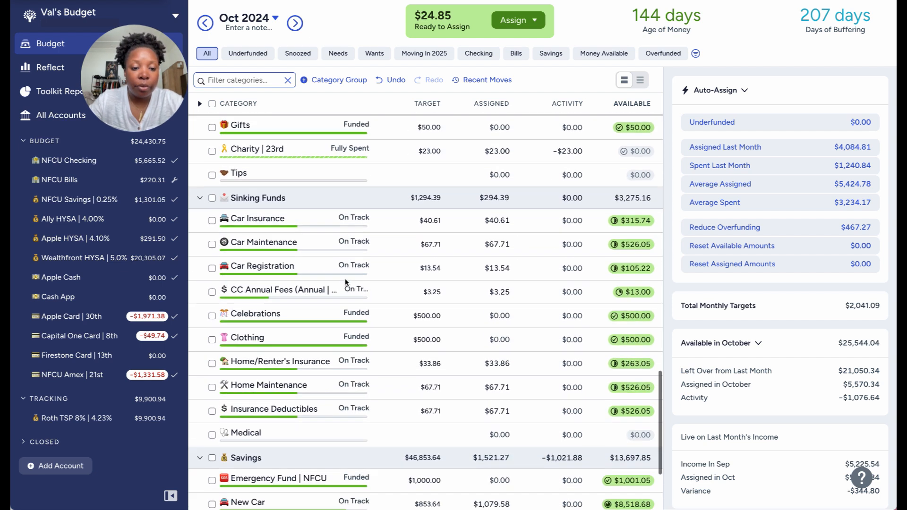
scroll(345, 283, down, 3)
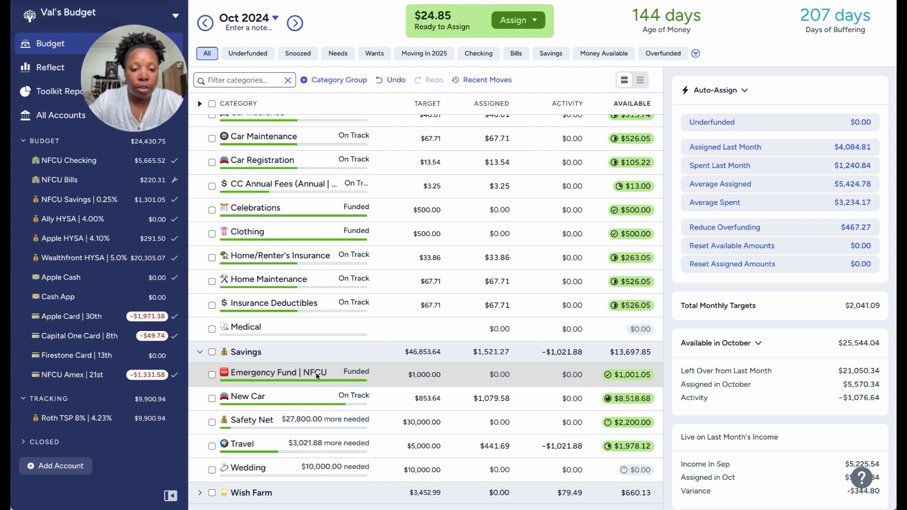
scroll(316, 376, up, 8)
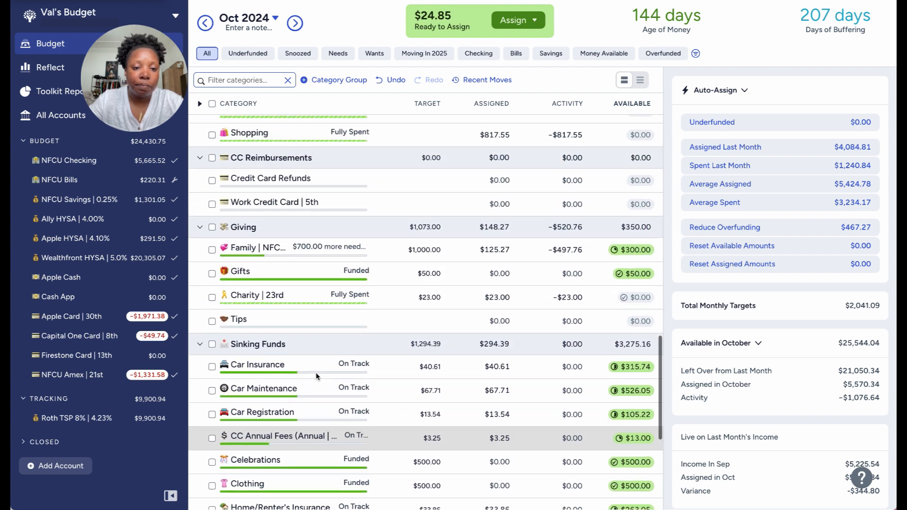
scroll(315, 372, up, 3)
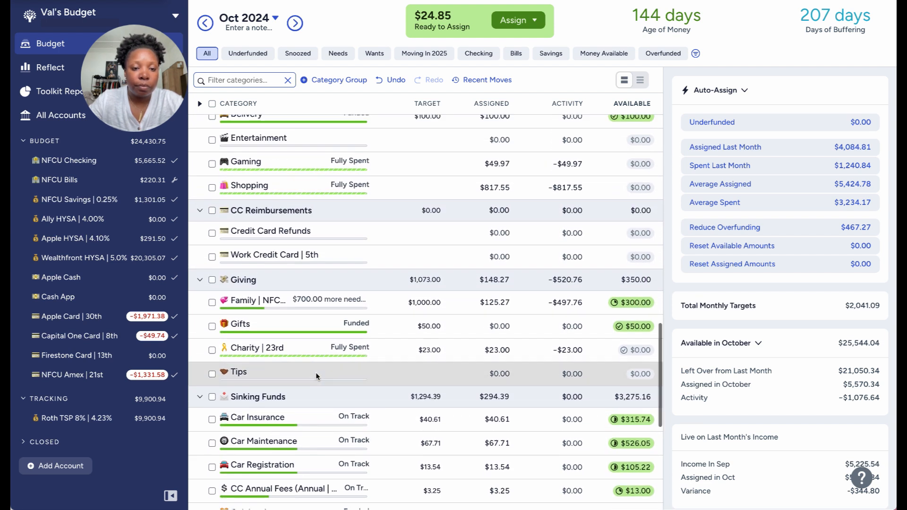
scroll(328, 333, up, 6)
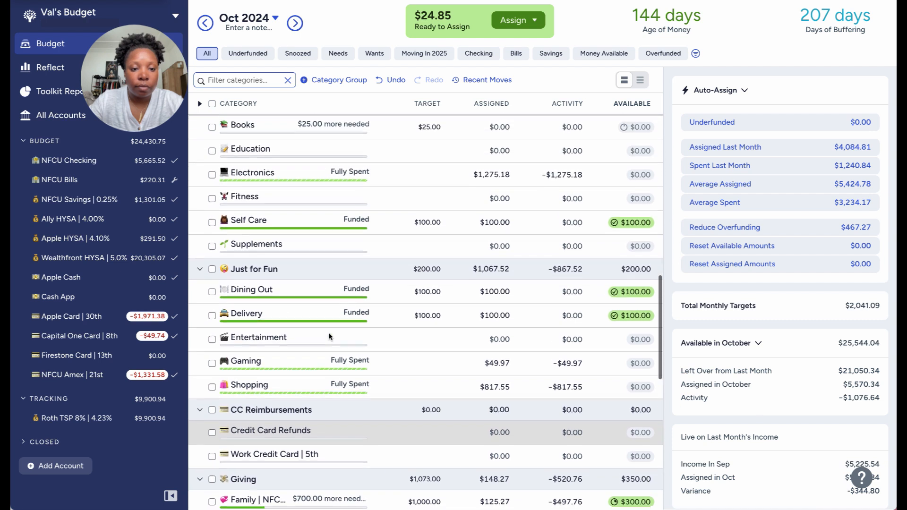
scroll(329, 333, up, 6)
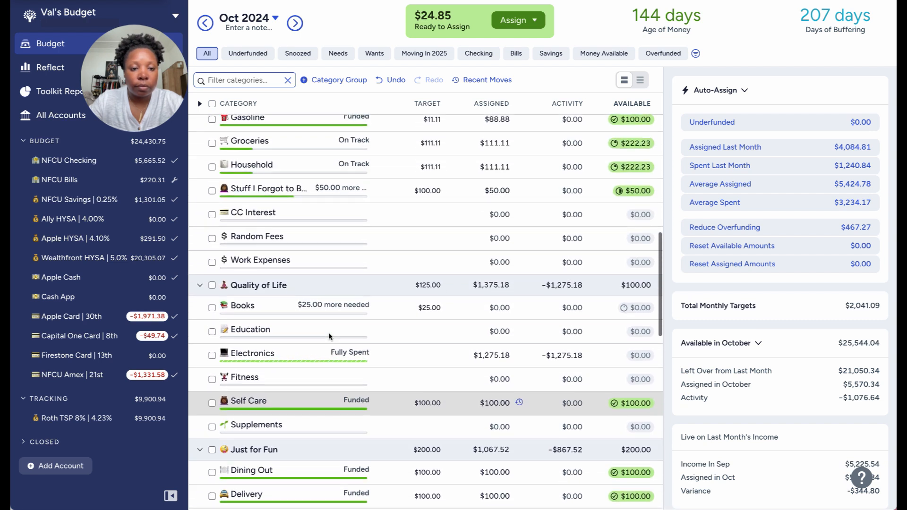
scroll(330, 336, up, 3)
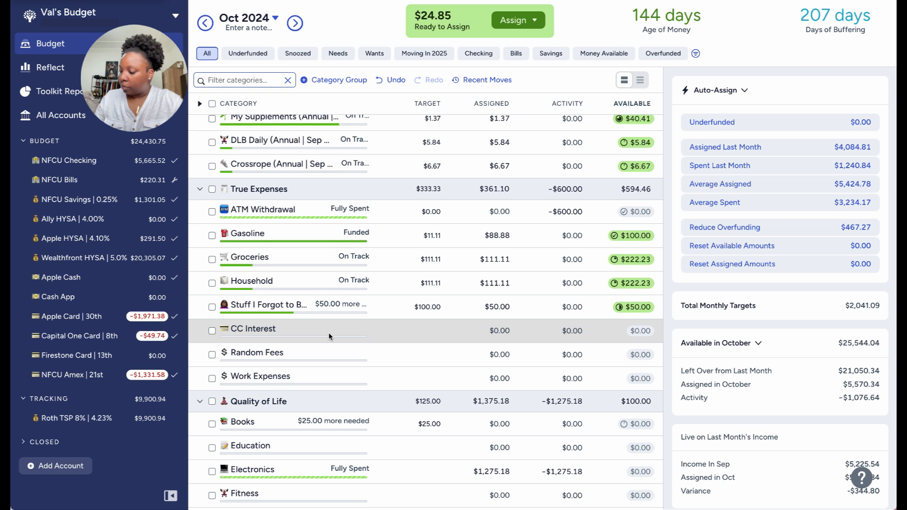
Move 50.00 from the Stuff I Forgot to B... category in True Expenses to Just for Fun: Shopping.
click(497, 307)
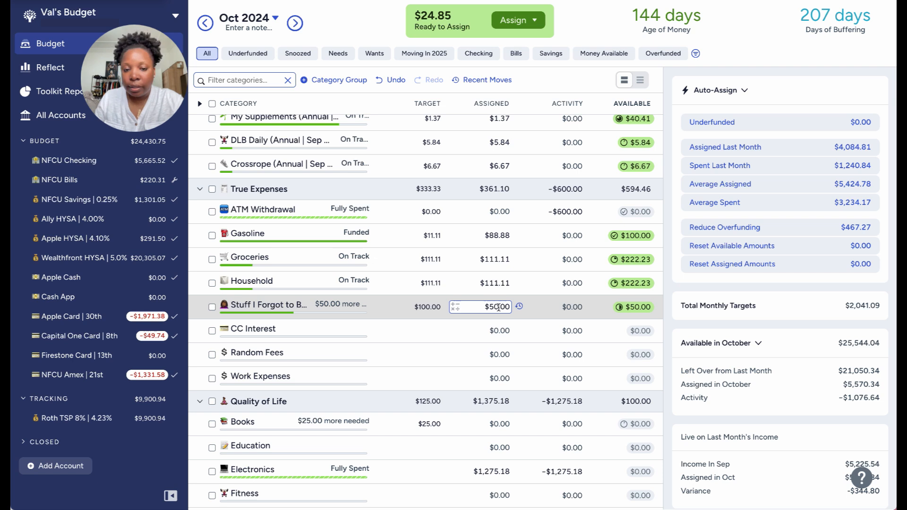
click(632, 308)
click(581, 391)
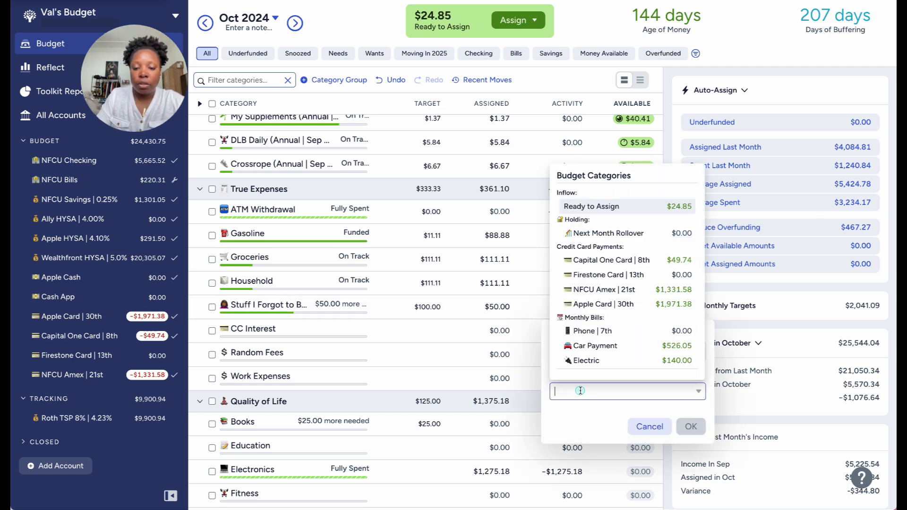
text(sho)
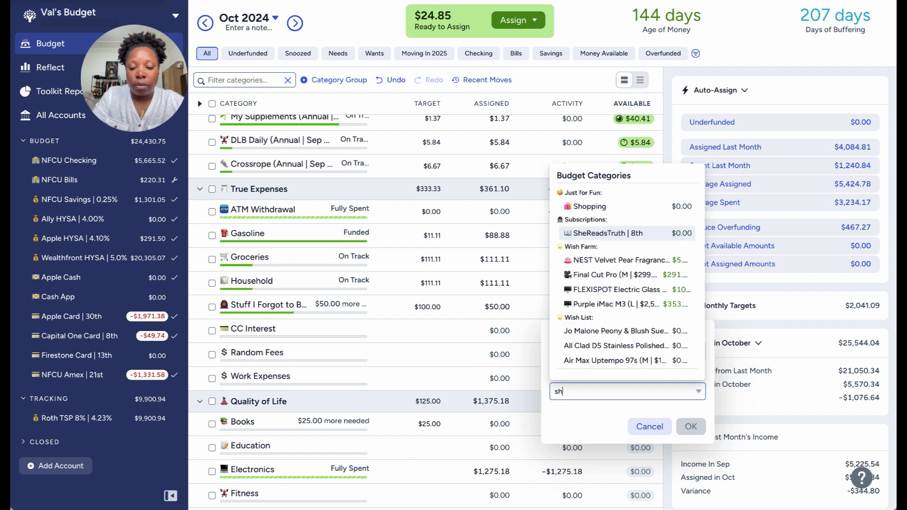
click(596, 206)
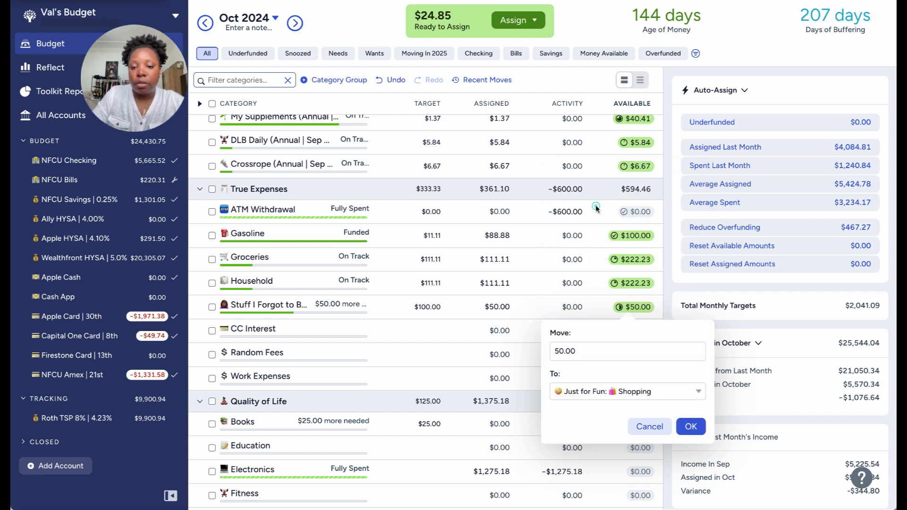
click(691, 427)
Manually assign the 24.85 that is ready to assign to Just for Fun: Shopping.
click(513, 22)
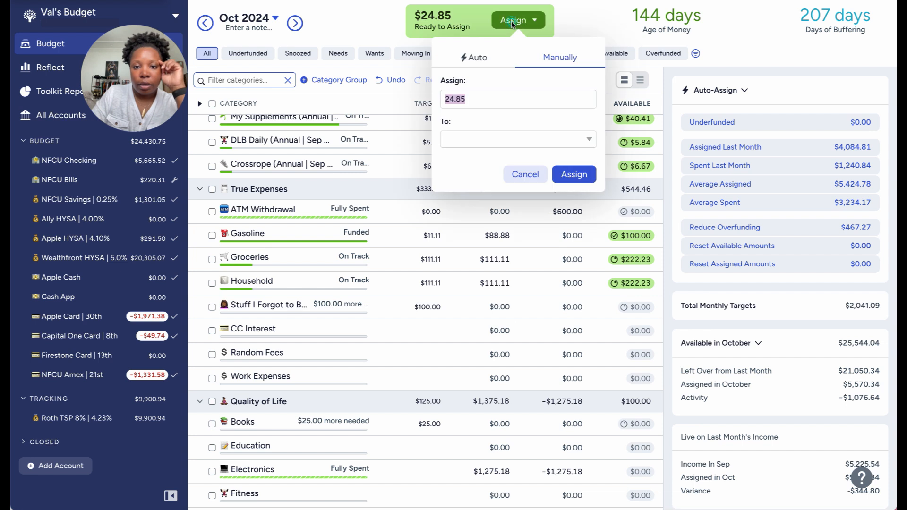
click(487, 141)
text(shop)
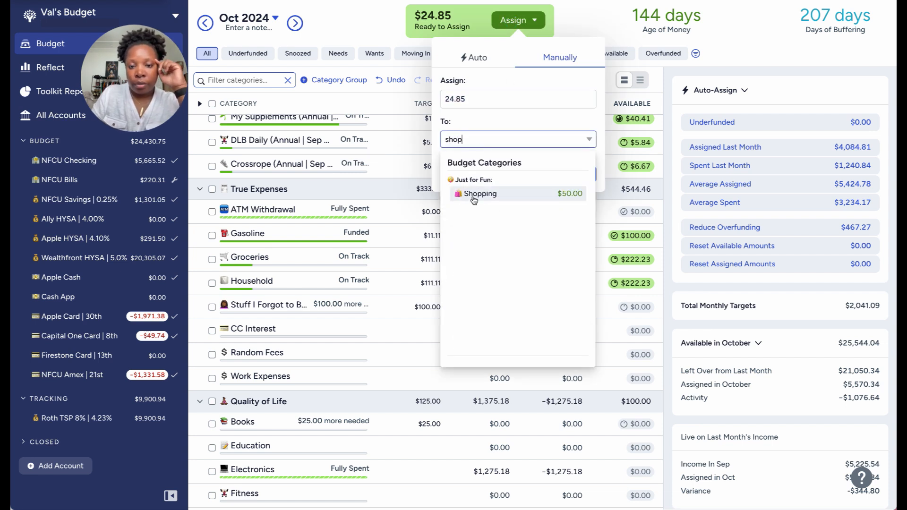
click(475, 193)
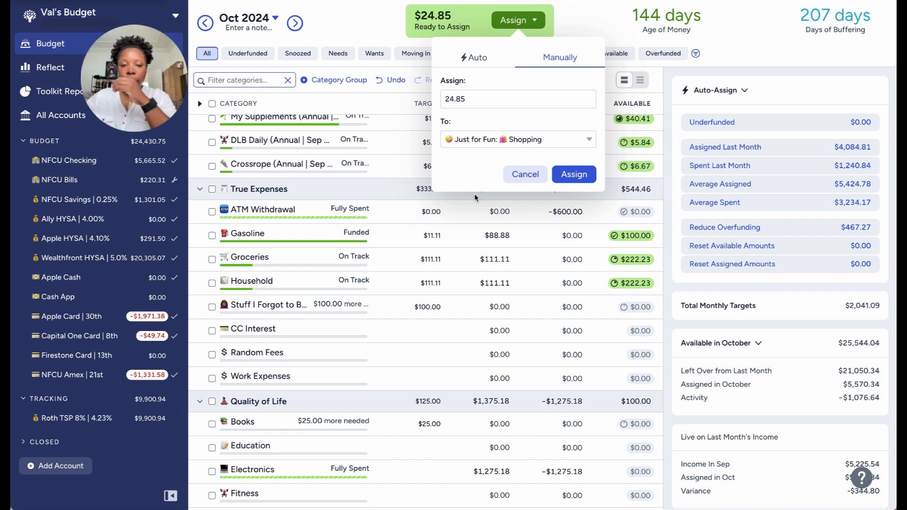
click(574, 176)
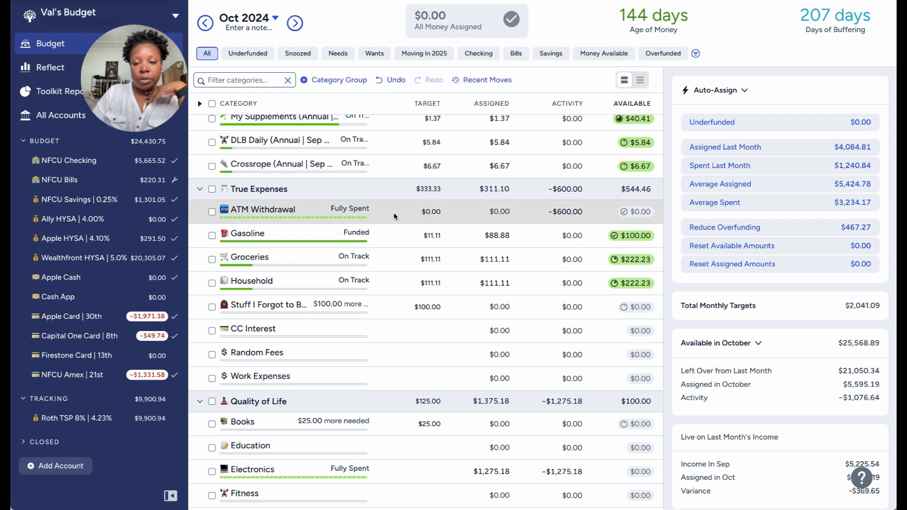
Switch the budget to November 2024 and expand the Holding group.
scroll(393, 212, down, 6)
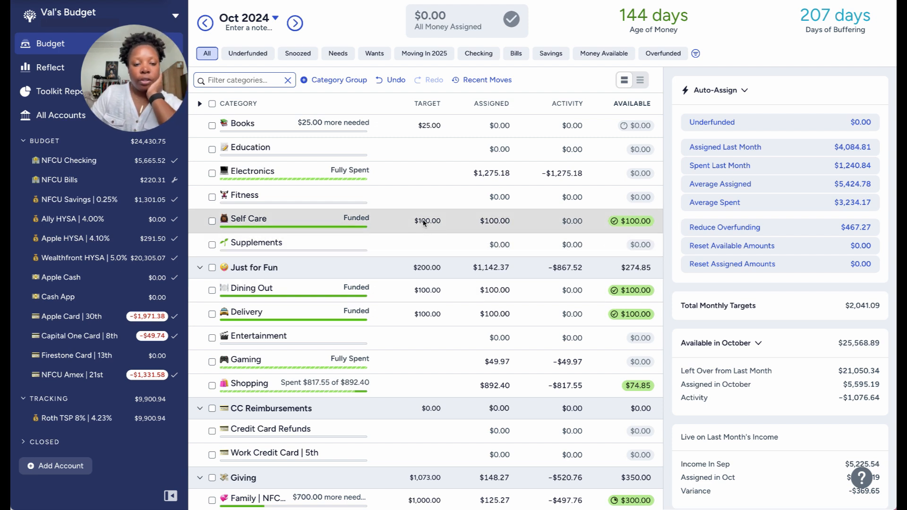
scroll(424, 223, down, 1)
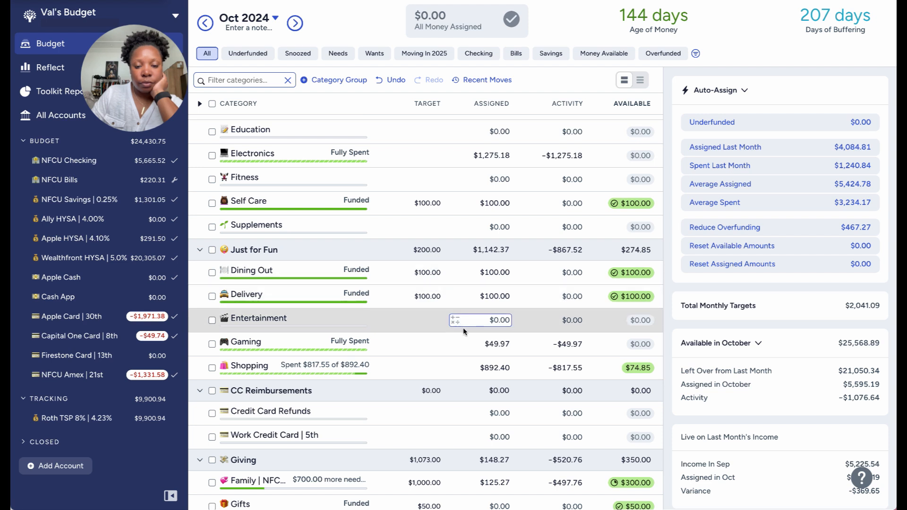
scroll(460, 262, up, 4)
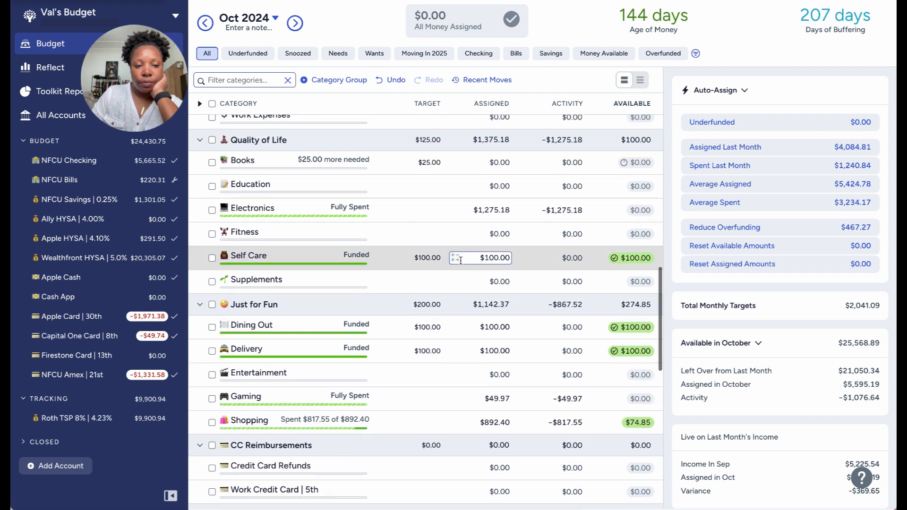
scroll(461, 260, up, 6)
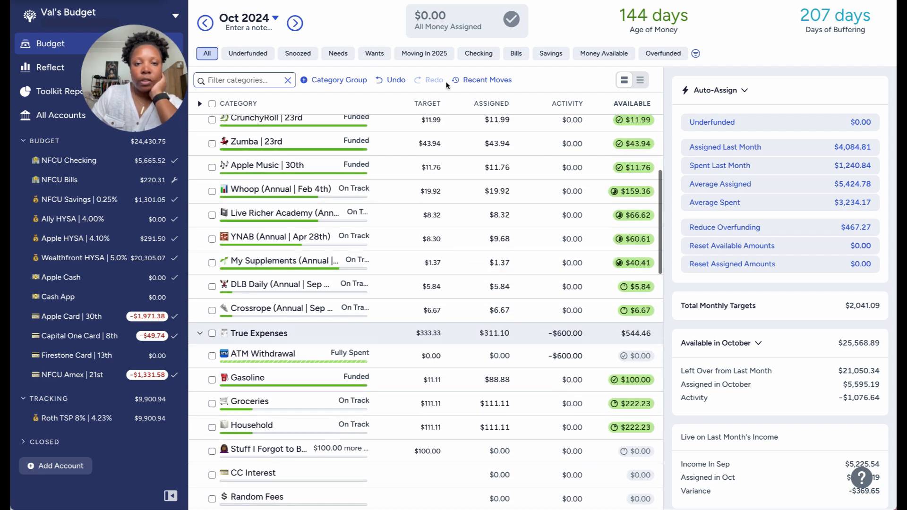
click(295, 23)
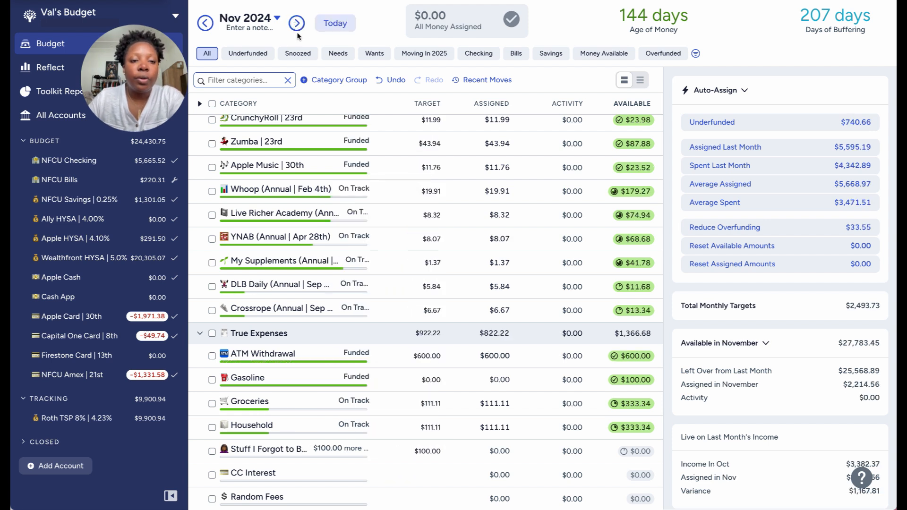
scroll(324, 183, up, 8)
scroll(324, 183, up, 2)
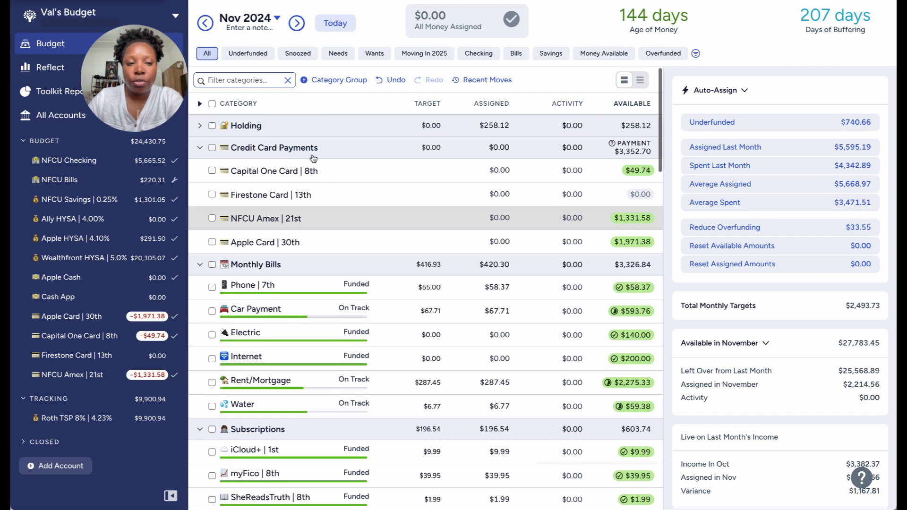
click(200, 126)
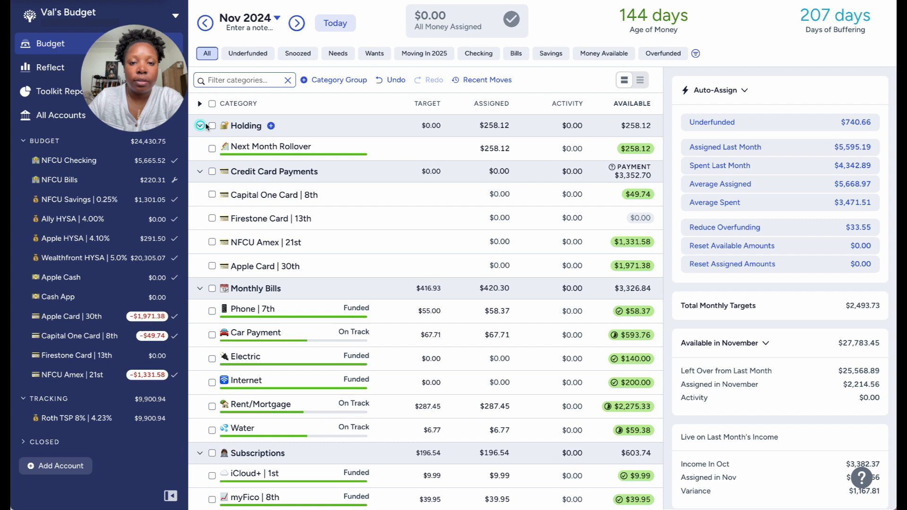
Clear the November assigned amount of the Next Month Rollover category to release its money for assigning.
click(493, 151)
click(493, 153)
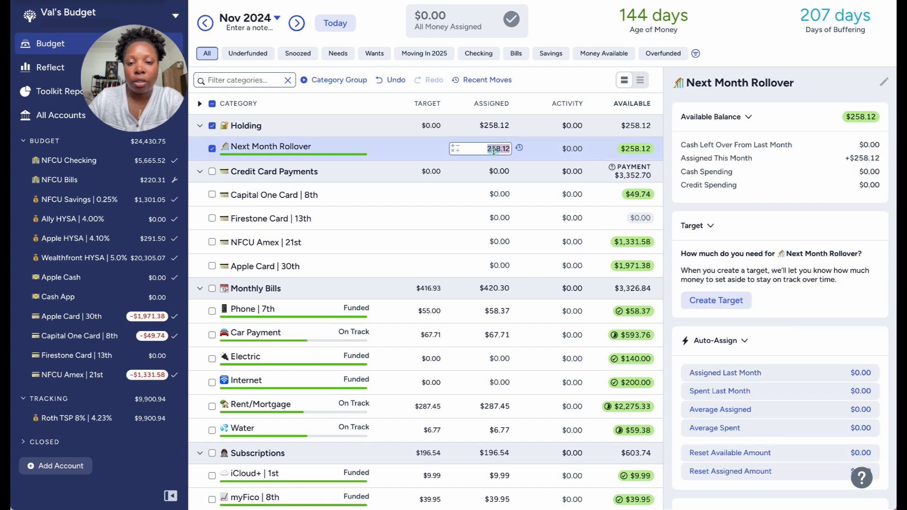
right_click(639, 151)
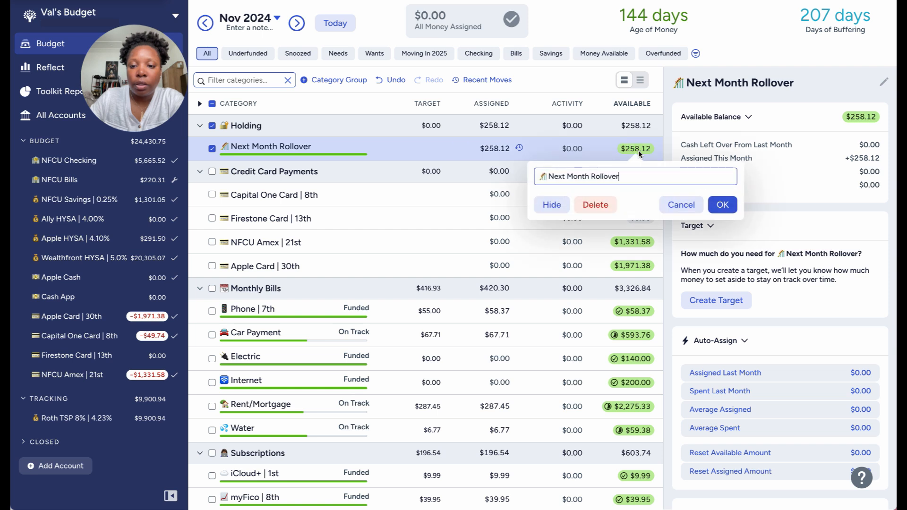
click(518, 132)
click(493, 151)
key(BackSpace)
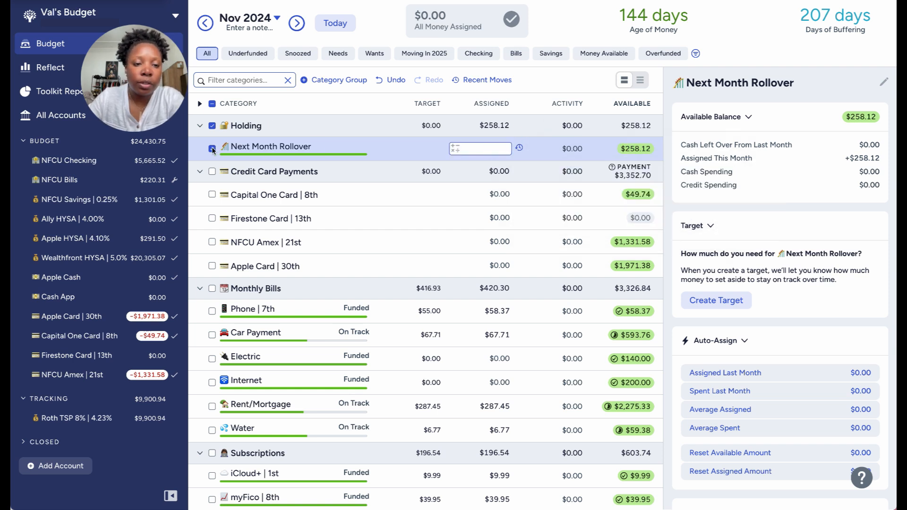
click(333, 99)
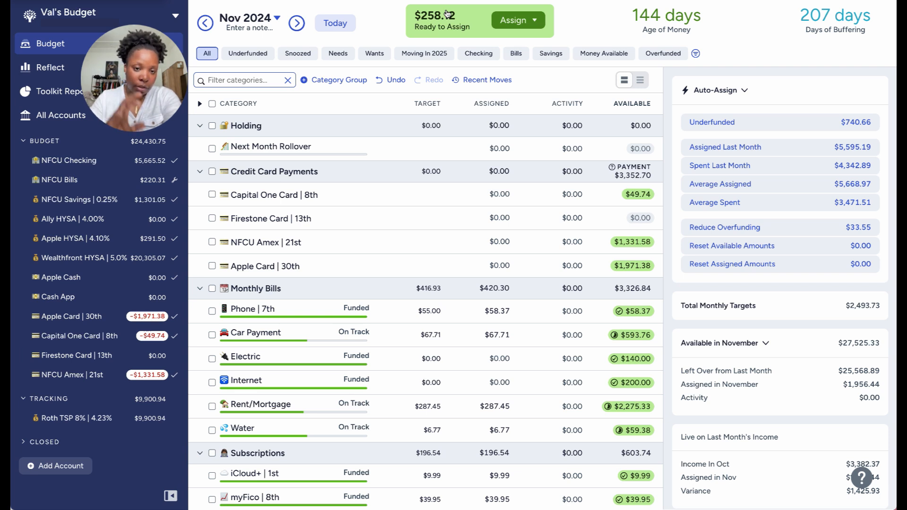
Examine the November targets and available amounts in Credit Card Payments, Monthly Bills, Subscriptions and True Expenses.
scroll(435, 110, down, 2)
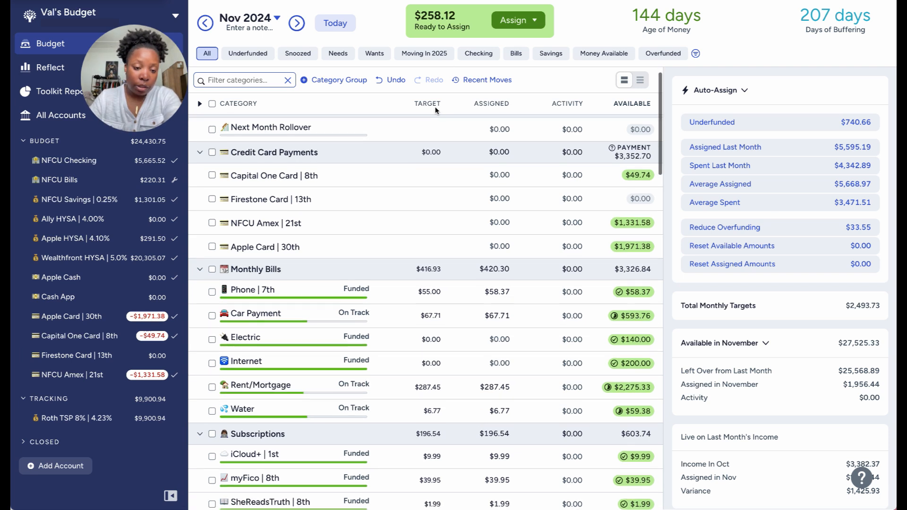
scroll(435, 110, down, 1)
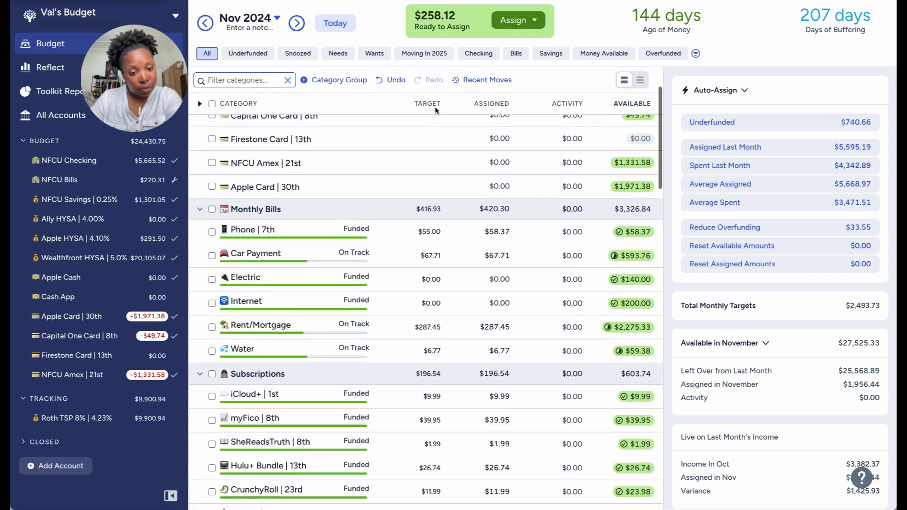
scroll(435, 109, down, 4)
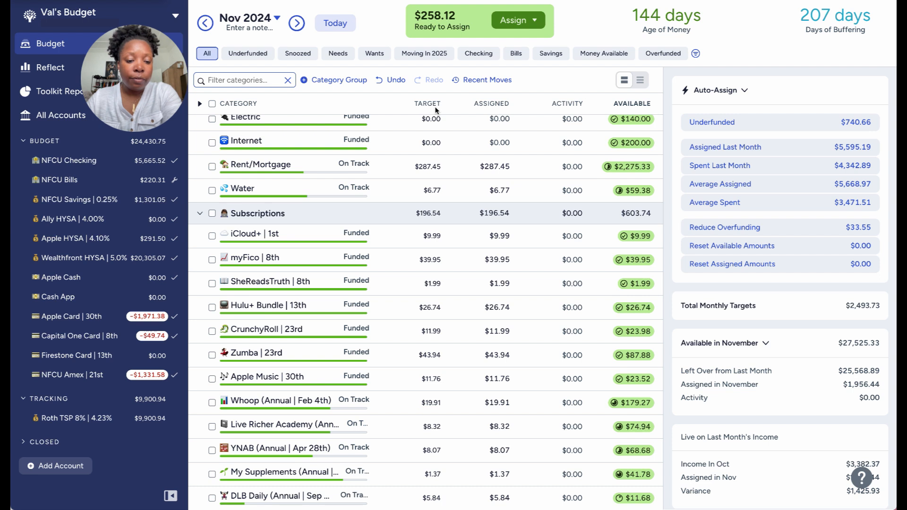
scroll(435, 109, down, 4)
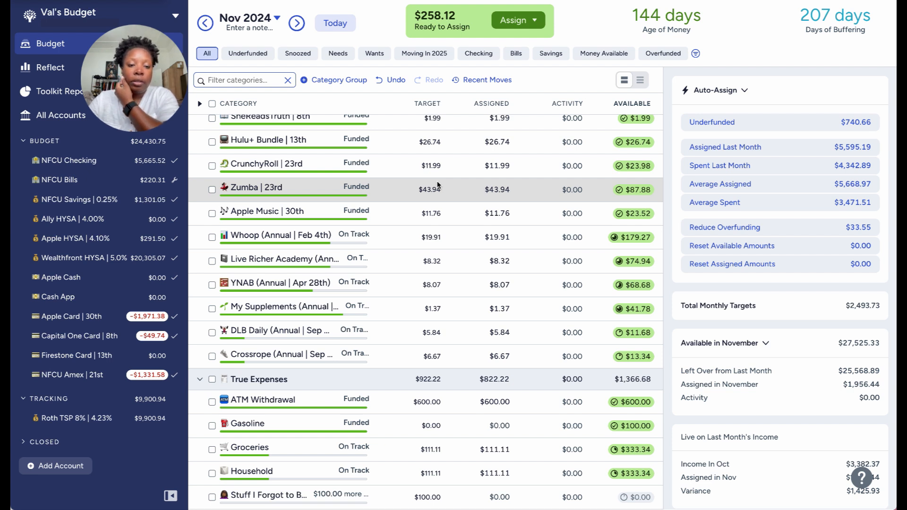
scroll(417, 279, up, 7)
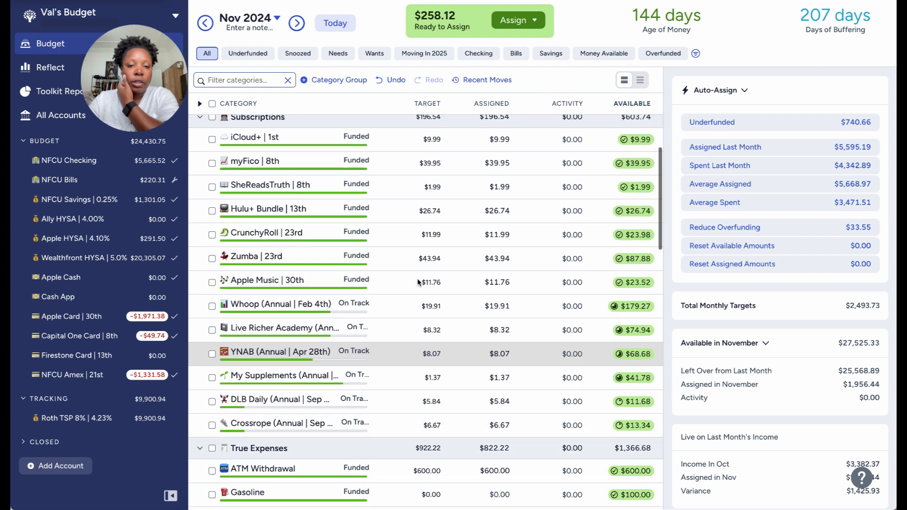
scroll(418, 282, up, 3)
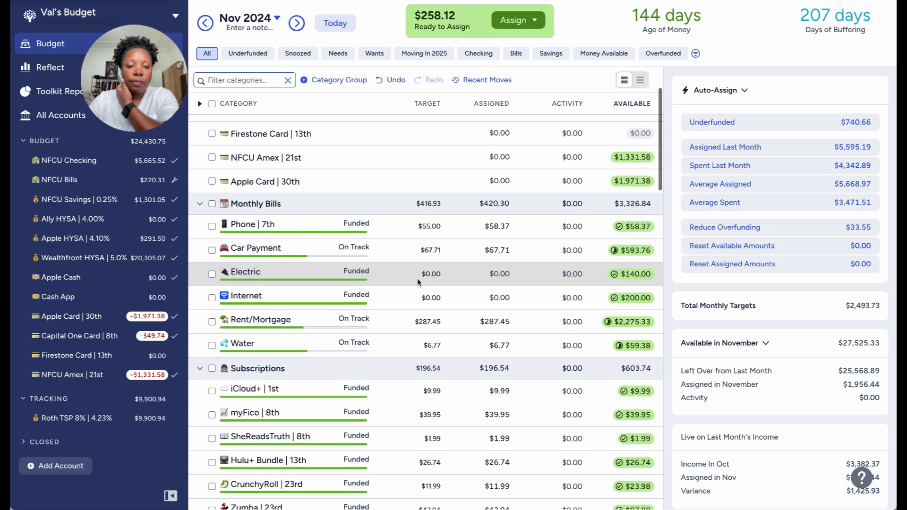
scroll(418, 279, up, 1)
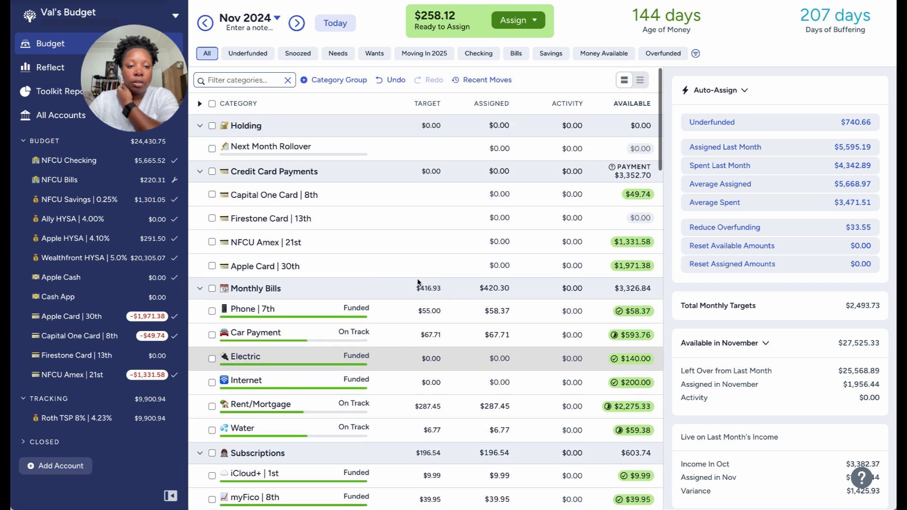
scroll(418, 279, down, 2)
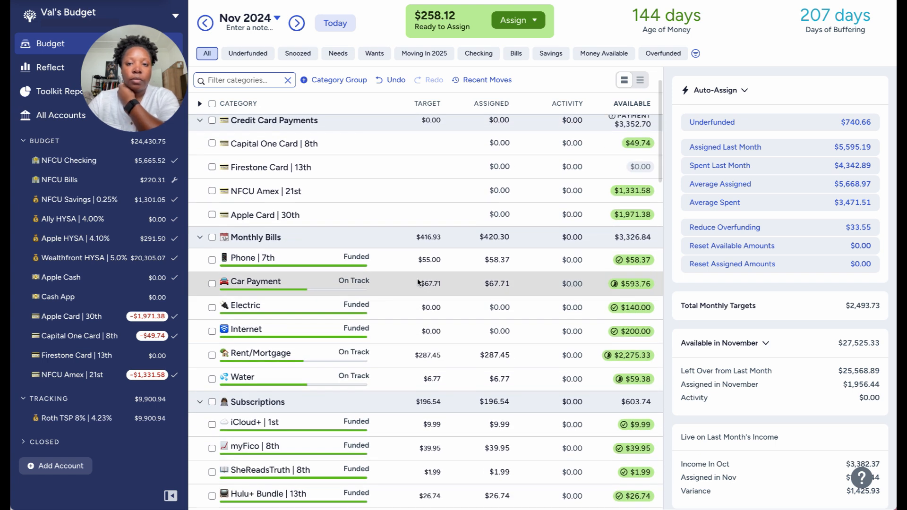
Filter the budget to the Moving In 2025 view and inspect the target details of the Rent/Mortgage category.
click(438, 54)
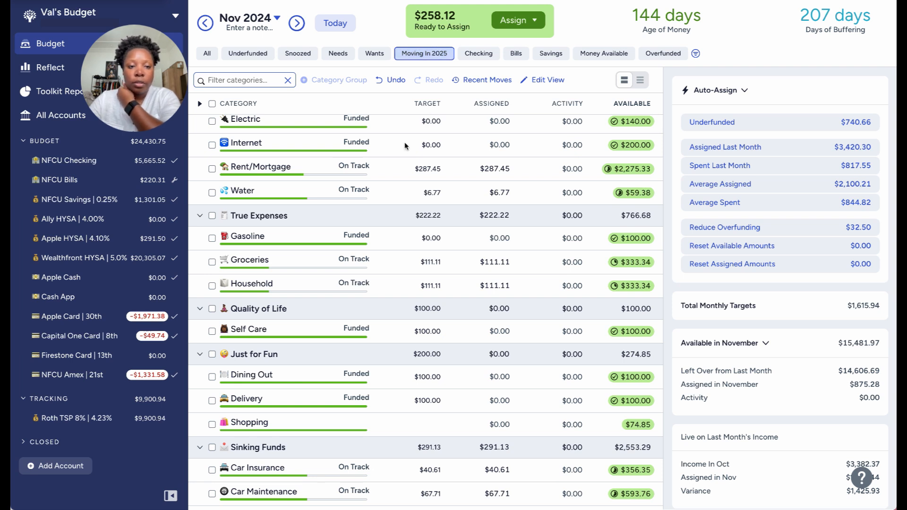
click(397, 169)
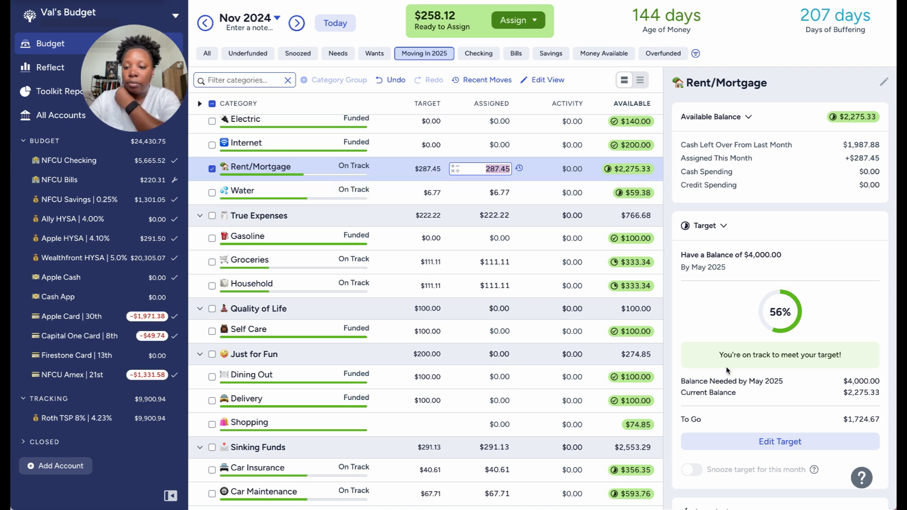
scroll(727, 371, down, 1)
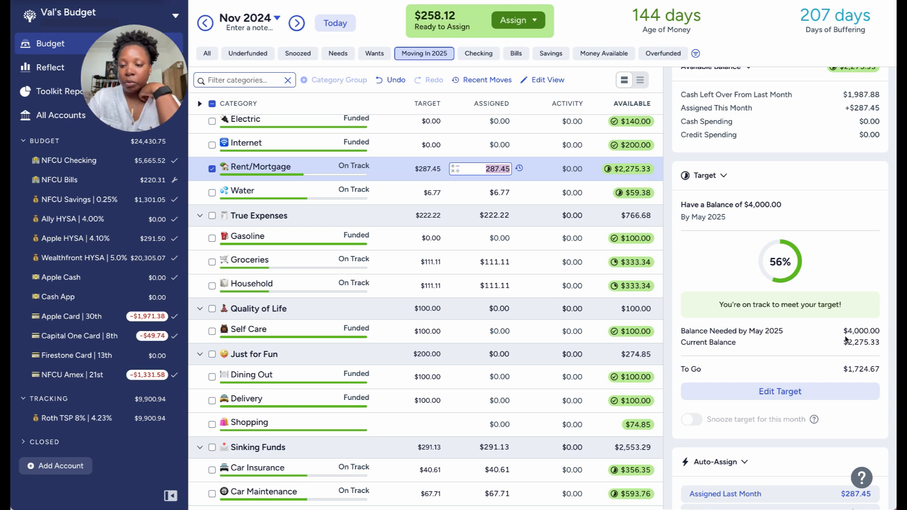
Check what the Water target still needs and add $40.62 to Water's November assigned amount of $6.77.
click(398, 194)
click(397, 192)
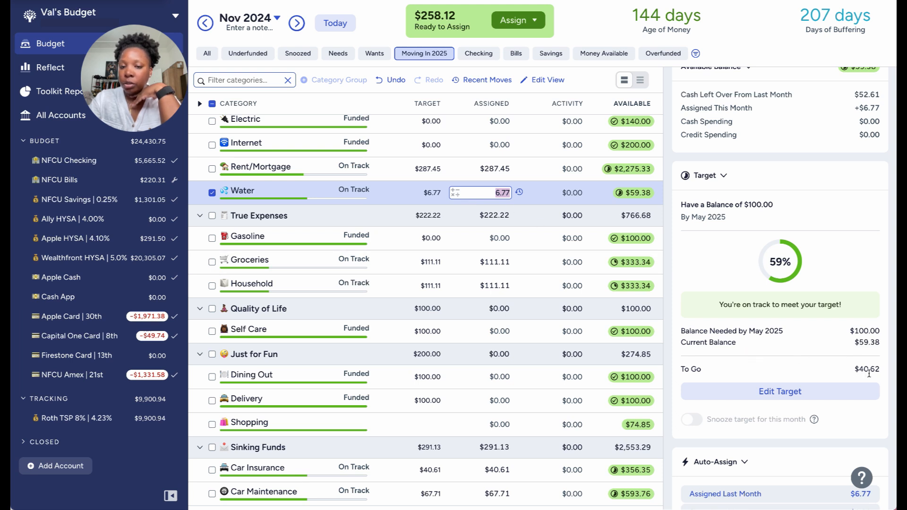
drag(869, 373, 865, 372)
click(810, 373)
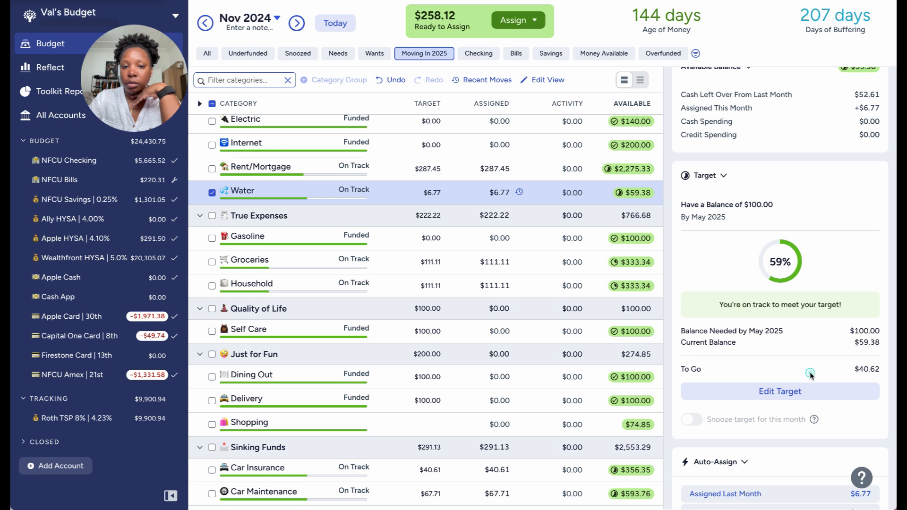
click(477, 194)
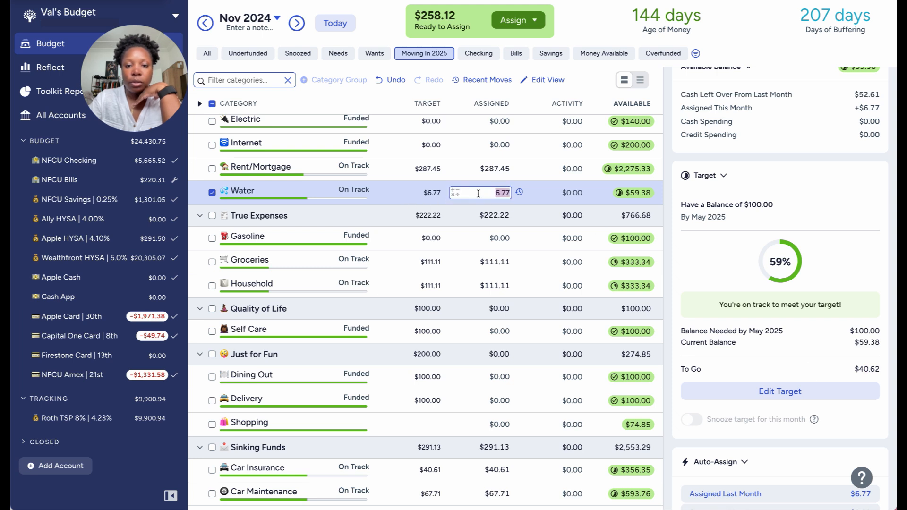
key(Right)
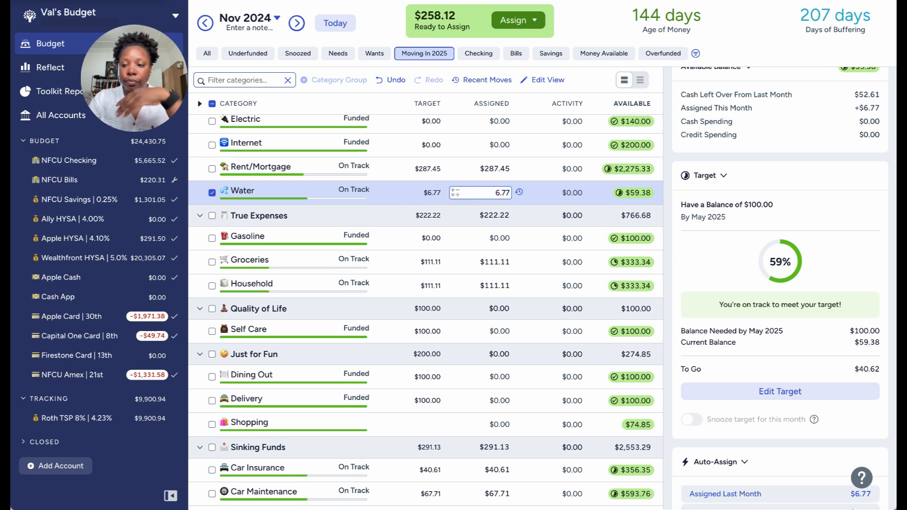
text(40.62)
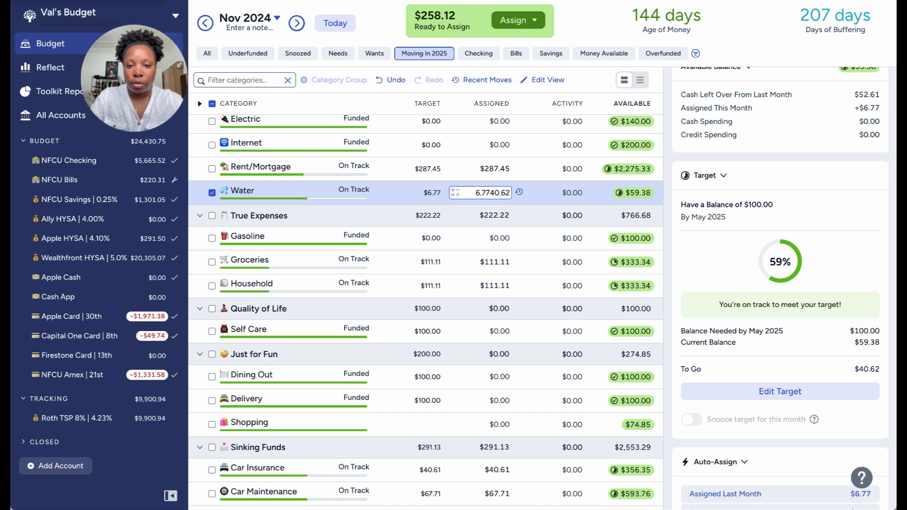
key(Left)
key(Left)
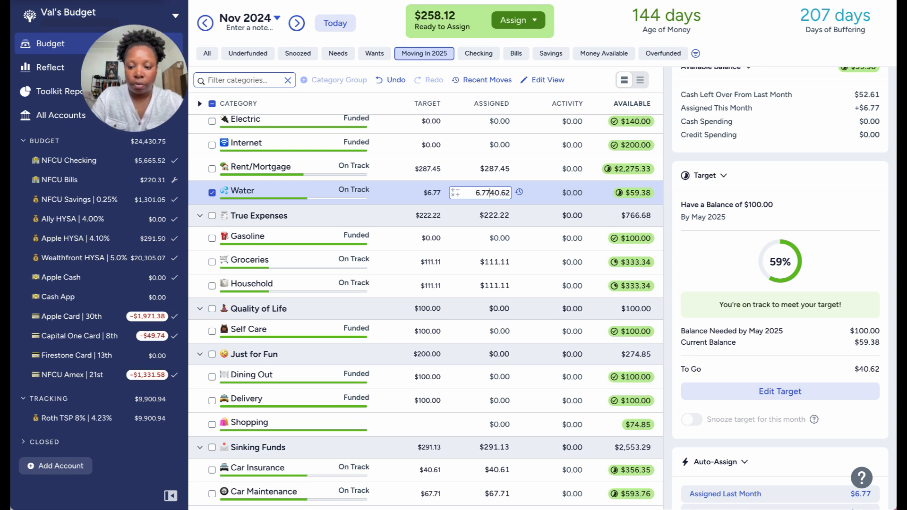
text(+)
key(Return)
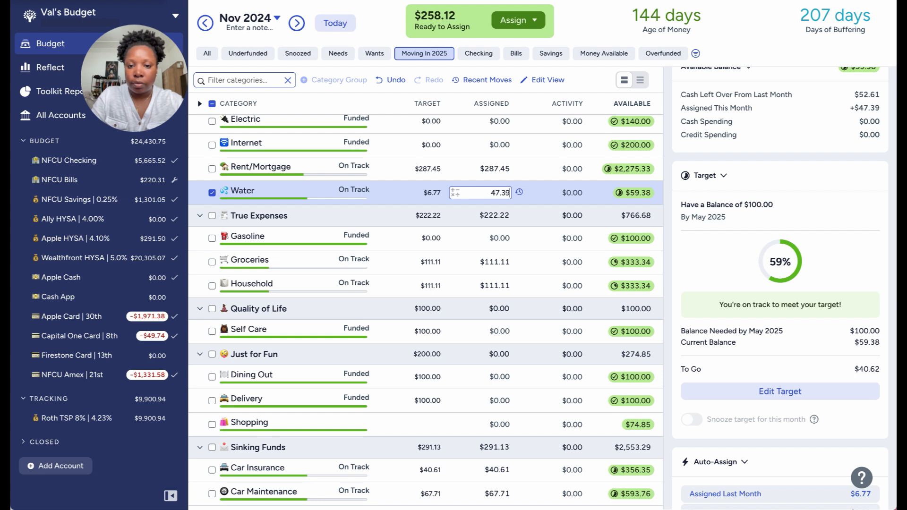
click(211, 193)
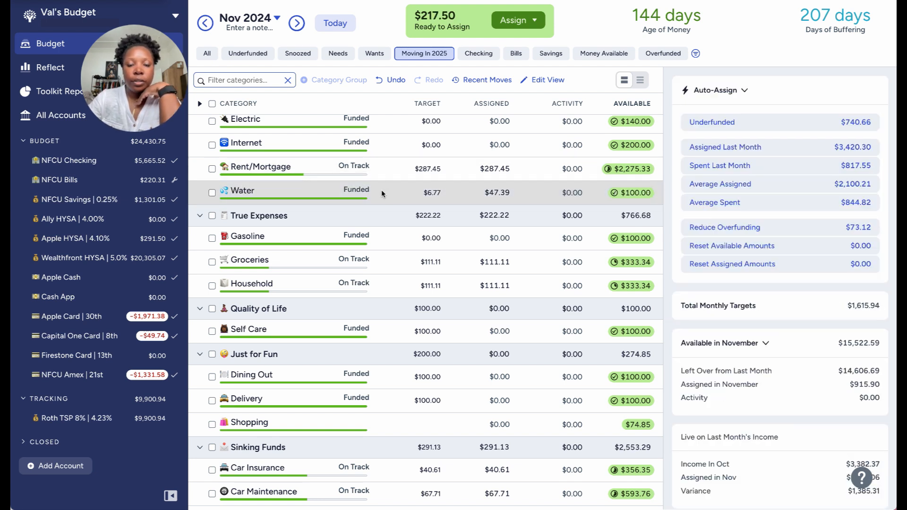
Inspect the amounts still to go on the Groceries and Household targets and on each Sinking Funds target.
click(449, 169)
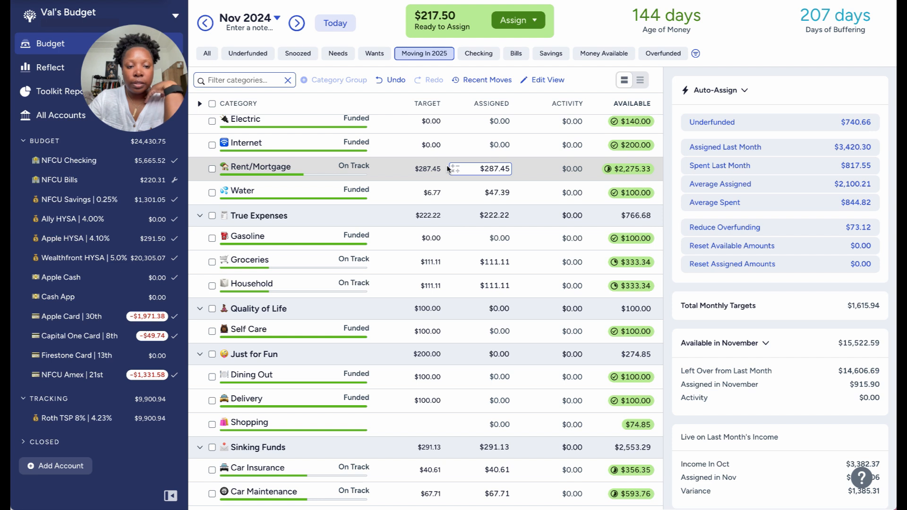
click(403, 266)
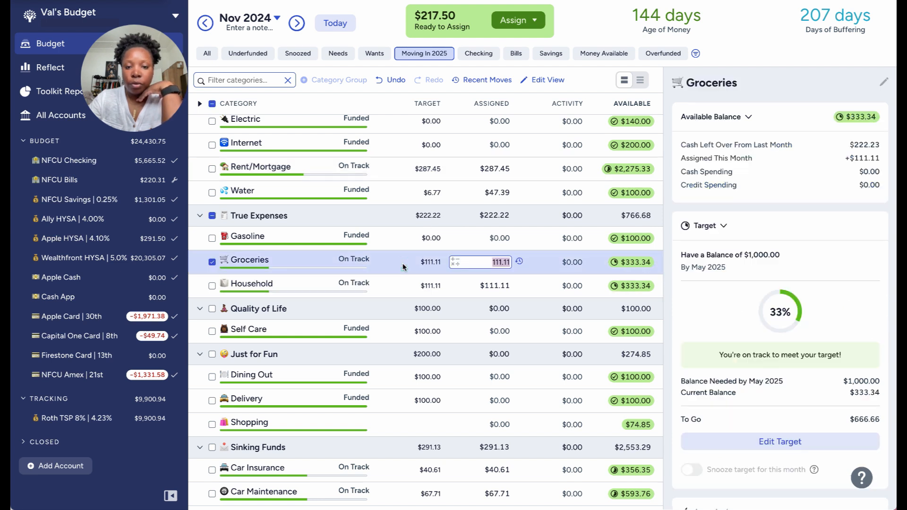
click(400, 290)
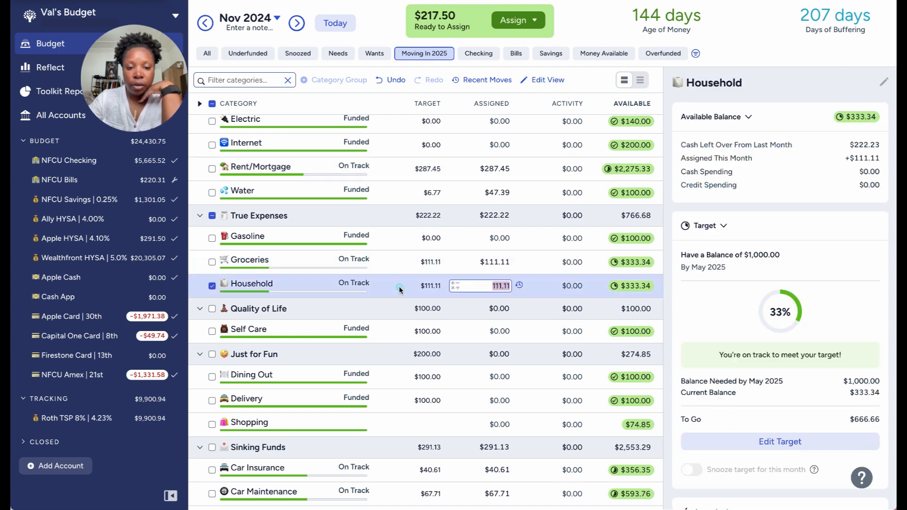
scroll(399, 289, down, 2)
scroll(398, 290, down, 2)
click(402, 272)
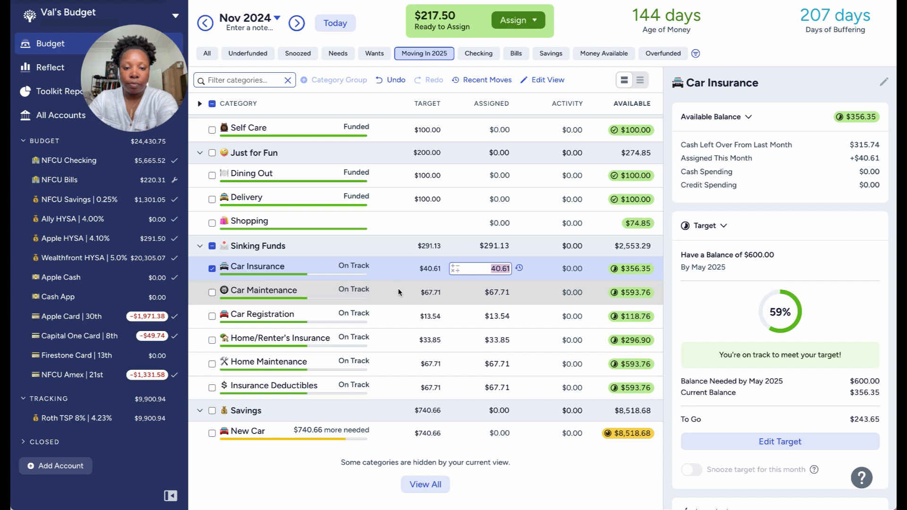
click(399, 293)
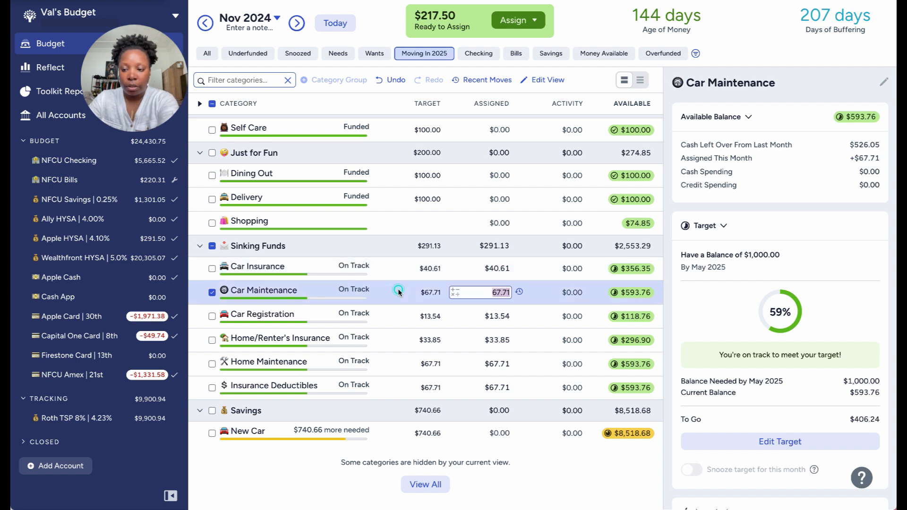
click(399, 321)
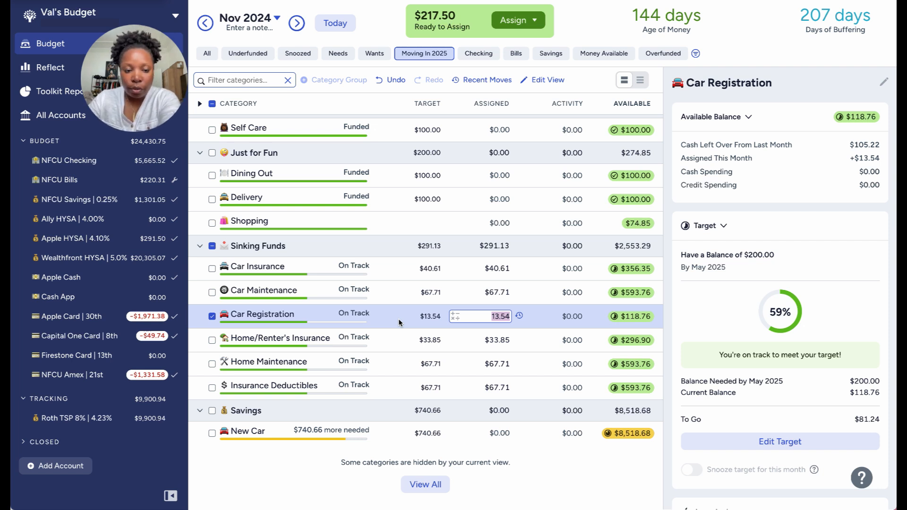
click(399, 342)
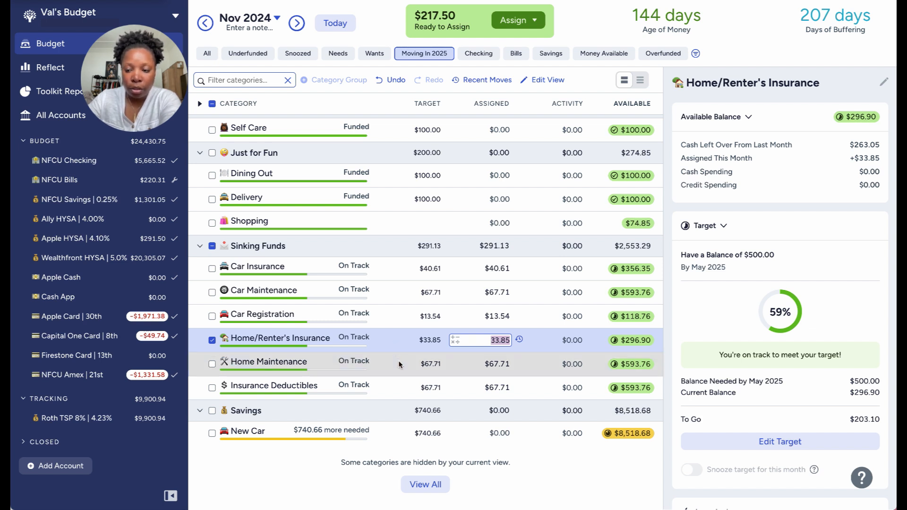
click(398, 362)
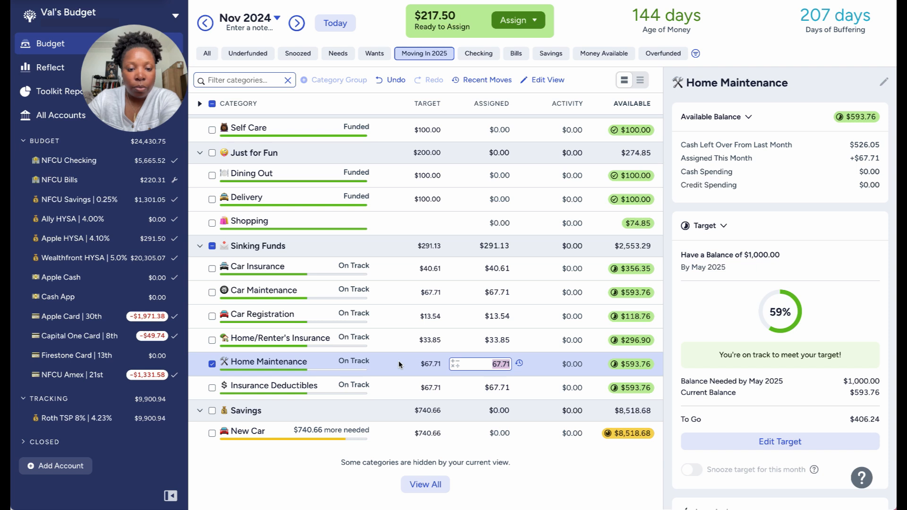
click(396, 383)
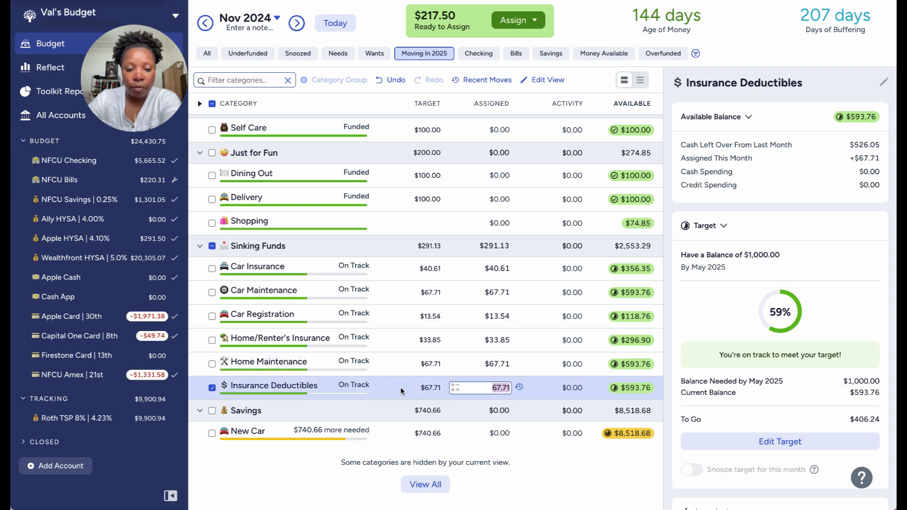
click(404, 297)
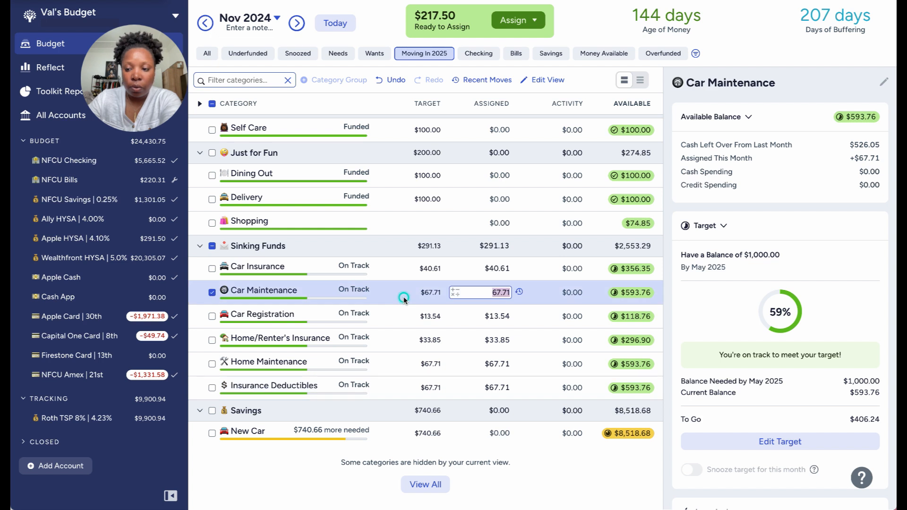
Add $81.24 to the November assigned amount of Car Registration in Sinking Funds.
click(400, 317)
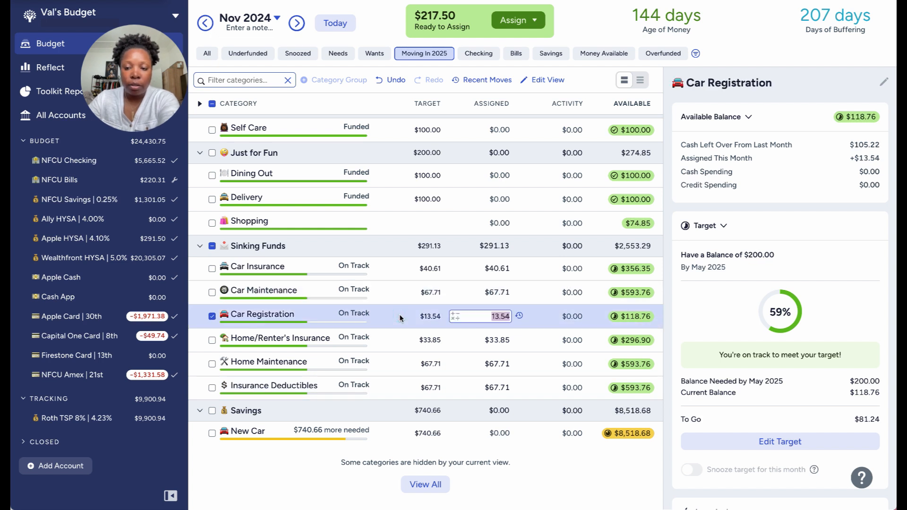
click(509, 317)
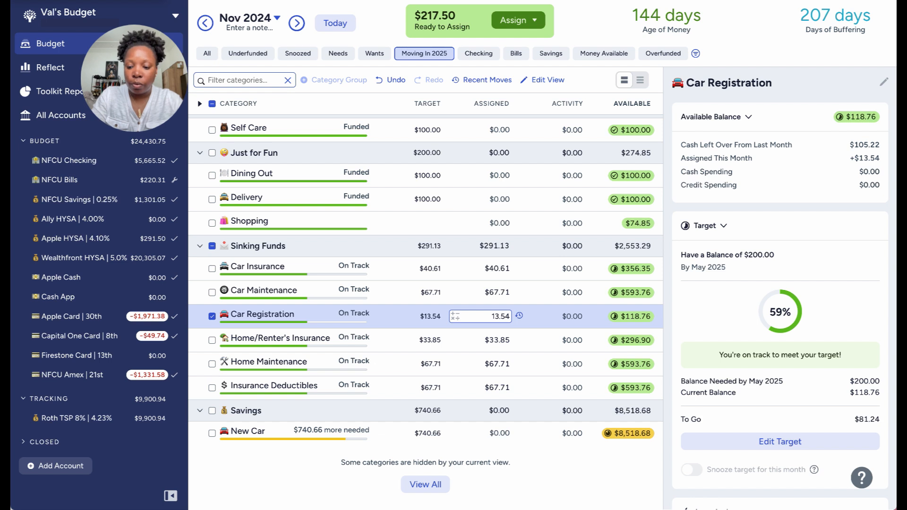
text(+81.24)
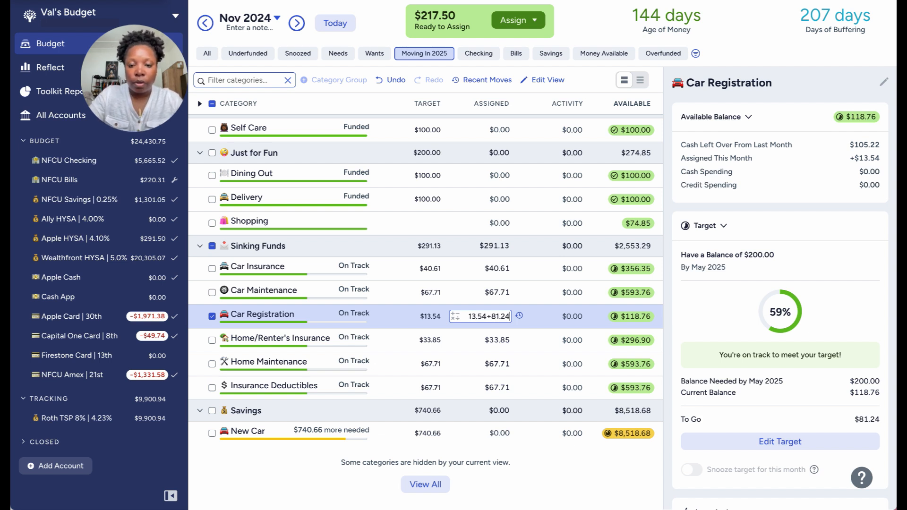
click(213, 316)
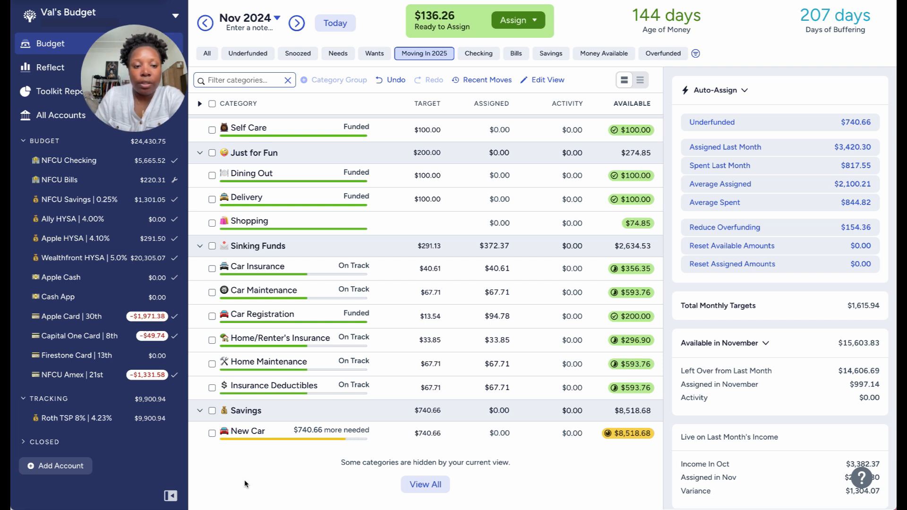
Review the target details of the remaining Sinking Funds categories, Groceries, Rent/Mortgage and Car Payment for another one to fund.
click(381, 387)
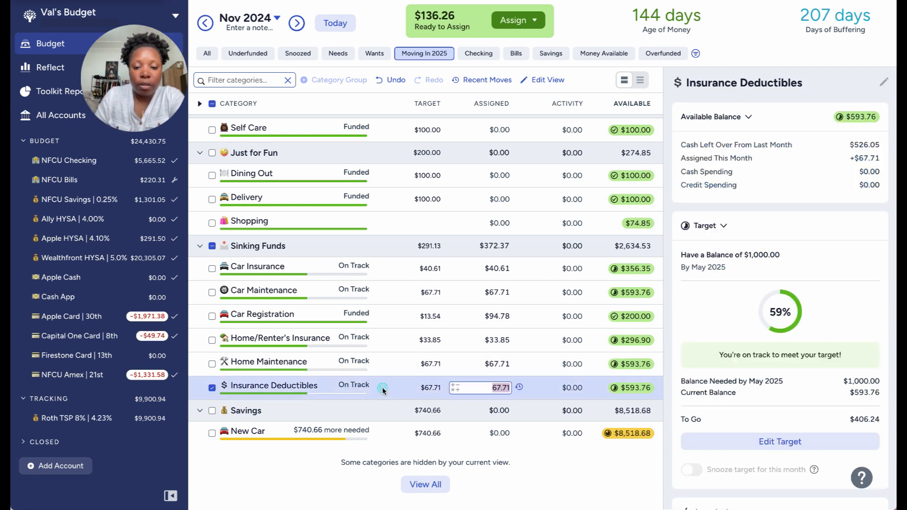
click(383, 367)
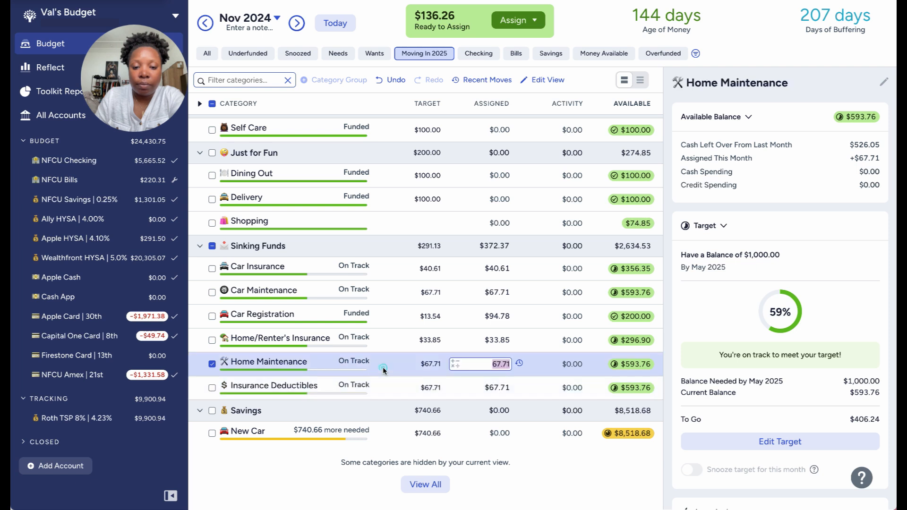
click(387, 341)
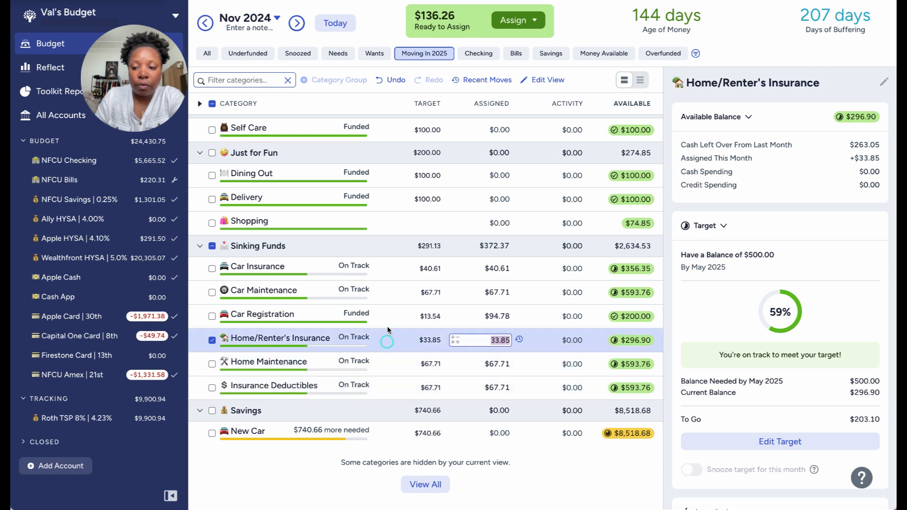
click(387, 294)
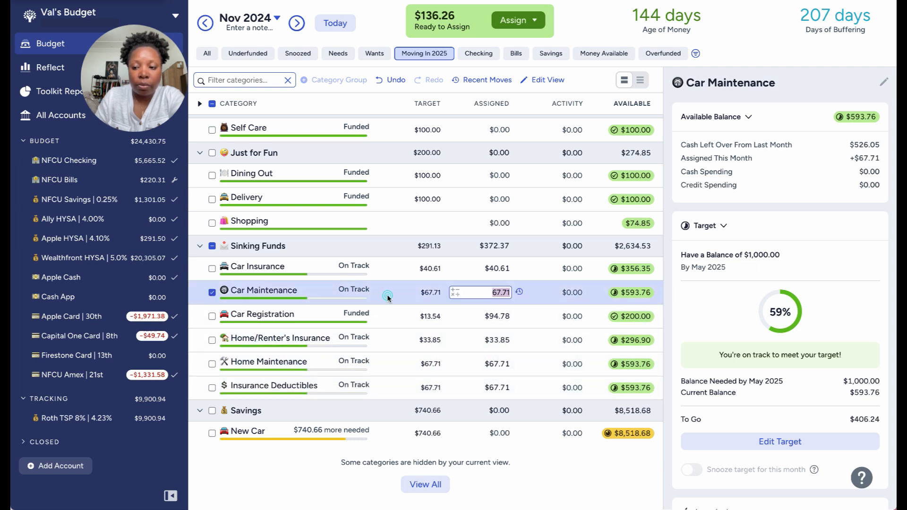
click(383, 270)
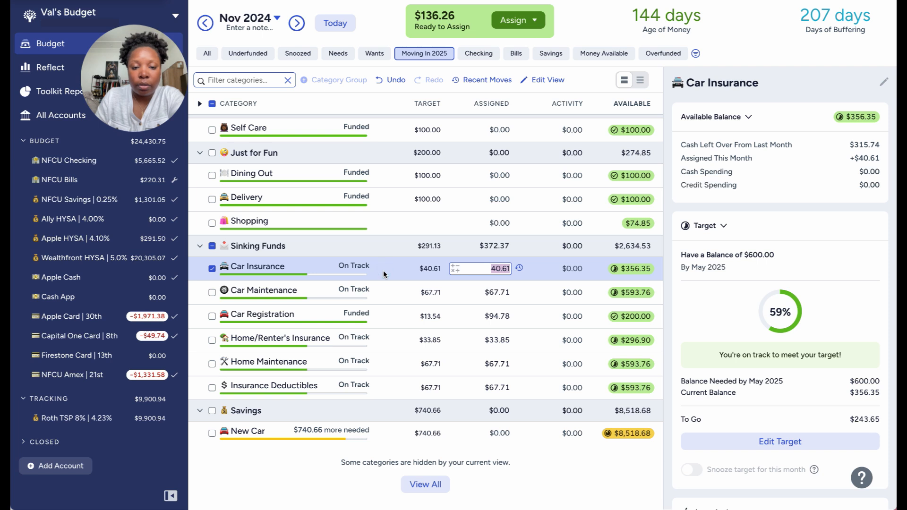
scroll(384, 270, up, 3)
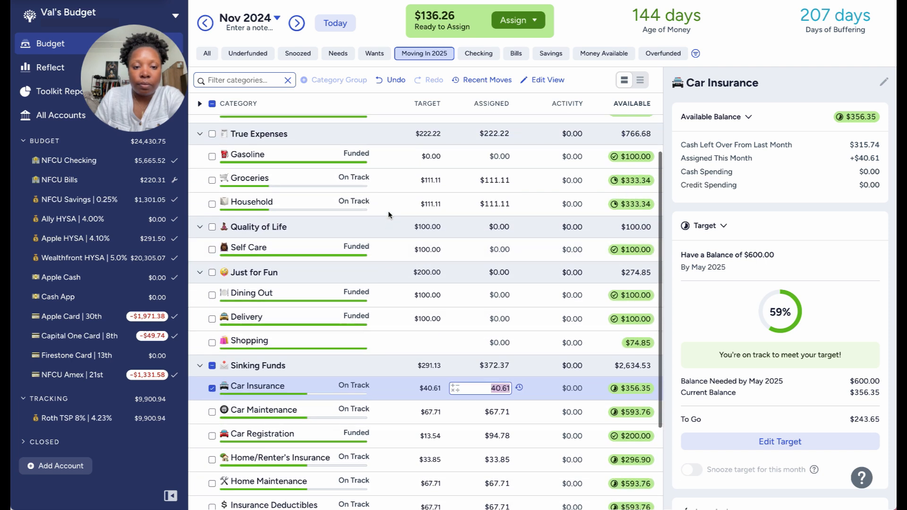
click(387, 202)
scroll(390, 208, up, 1)
click(387, 194)
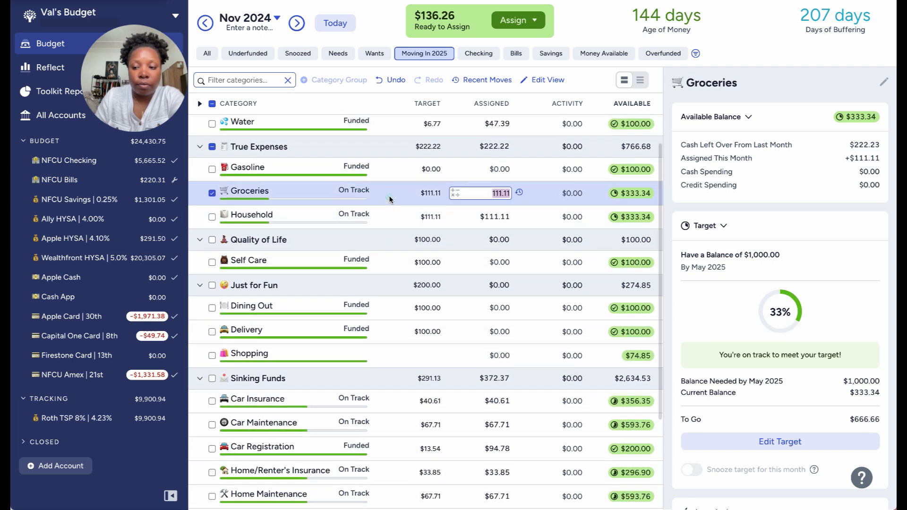
scroll(392, 203, up, 3)
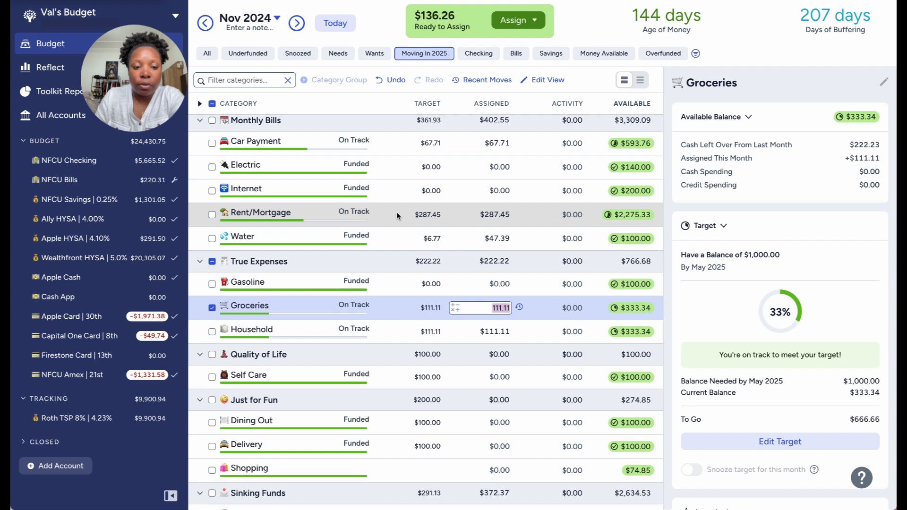
click(396, 212)
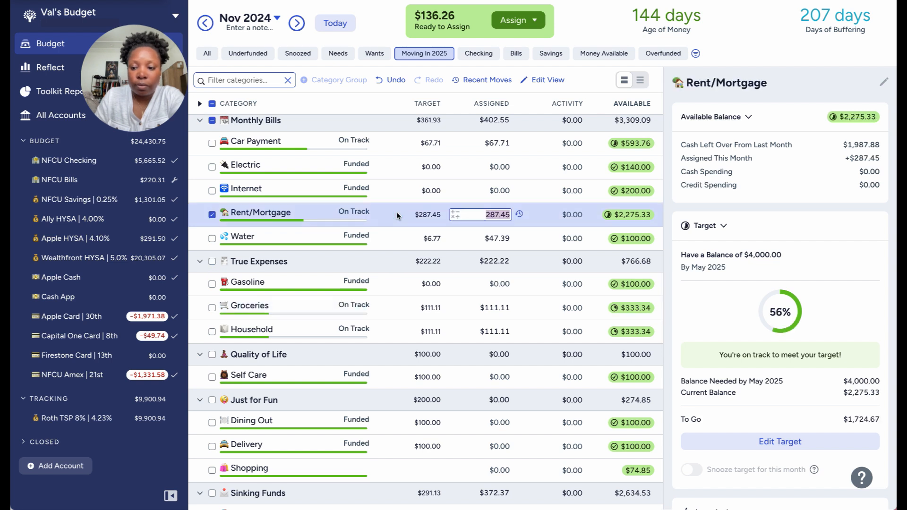
scroll(396, 214, up, 1)
click(390, 153)
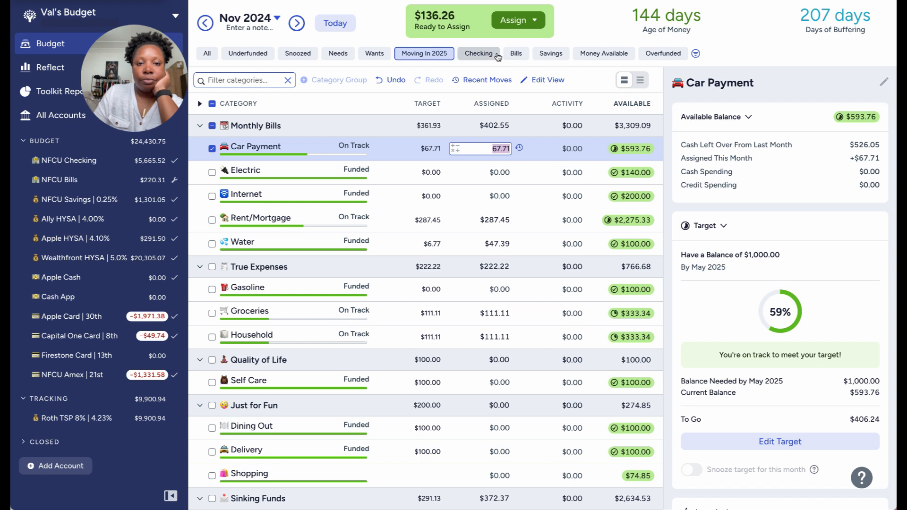
Switch the budget to the Savings view and examine the targets and available amounts in Subscriptions, Giving and Sinking Funds.
click(551, 54)
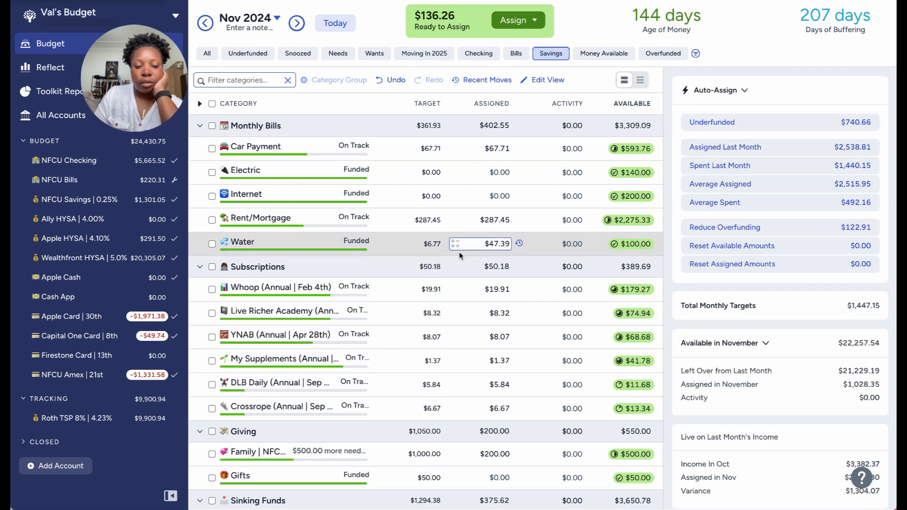
scroll(466, 248, down, 2)
scroll(460, 253, down, 1)
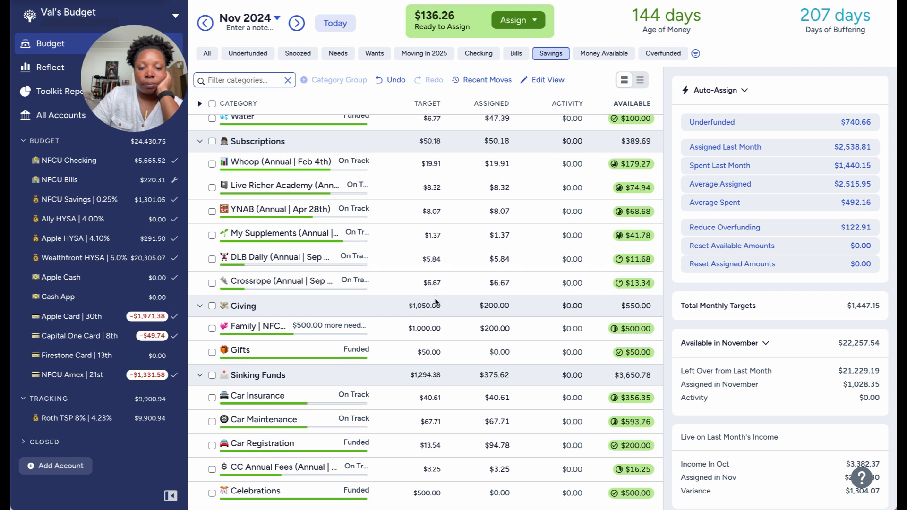
scroll(435, 303, down, 2)
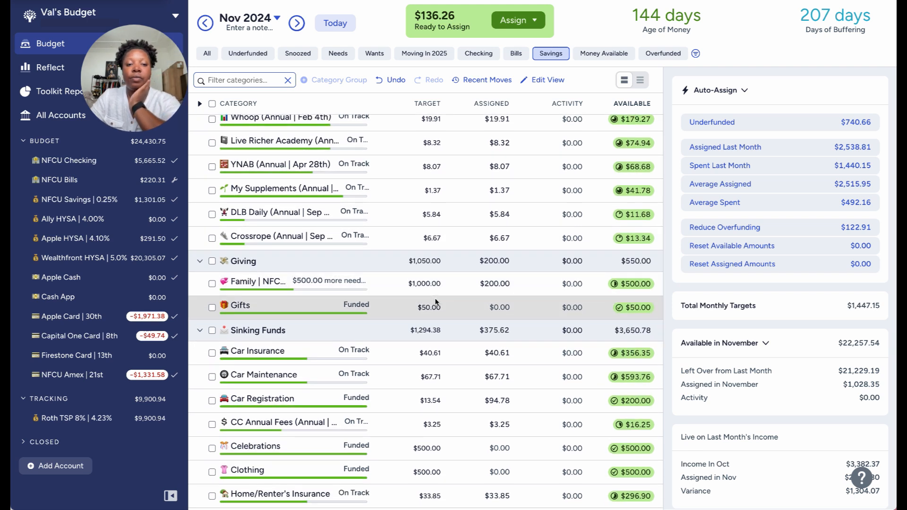
Assign $100 to the Safety Net category in the Savings group for November.
scroll(436, 302, down, 7)
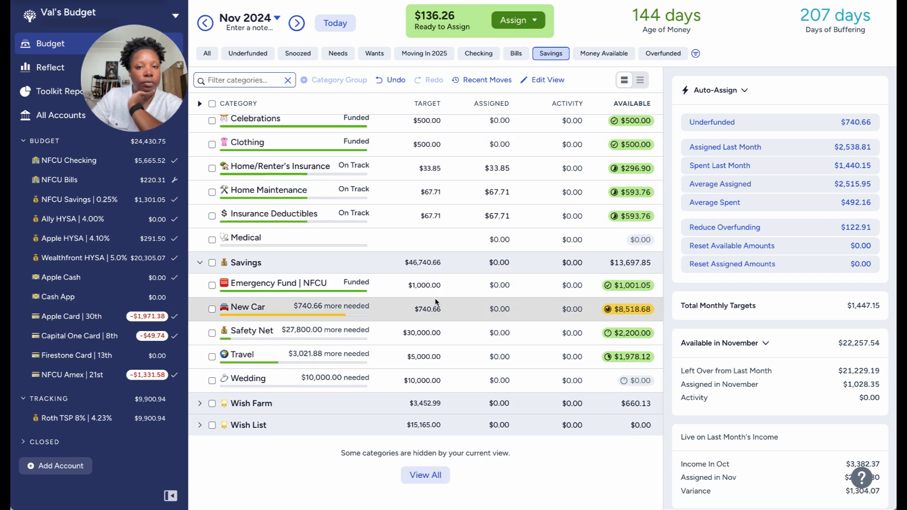
click(500, 332)
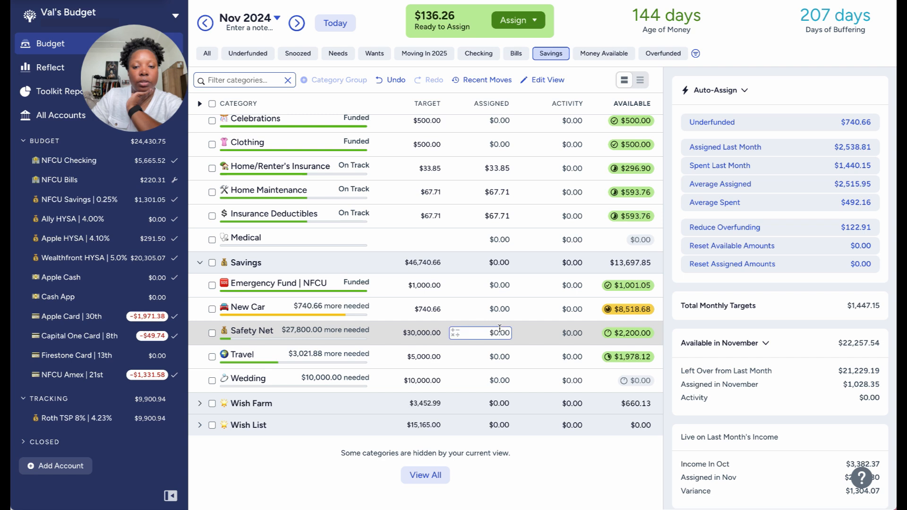
text(100)
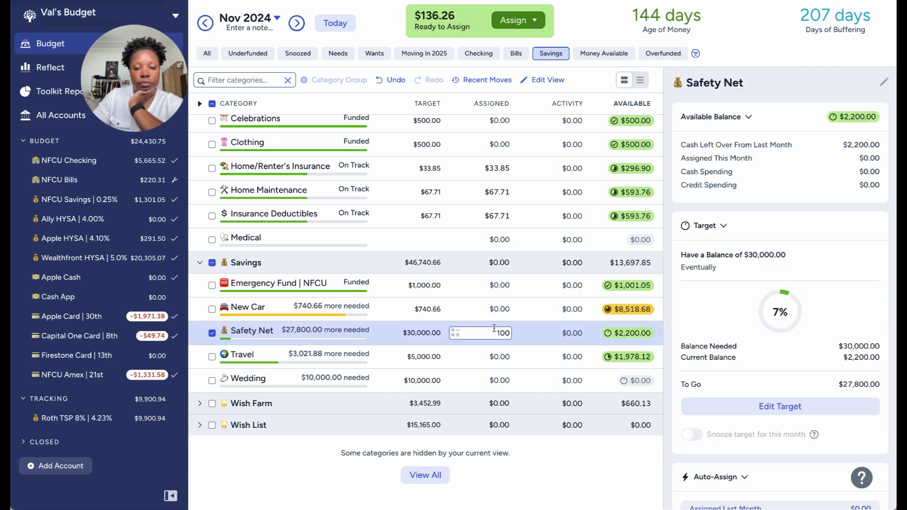
click(211, 333)
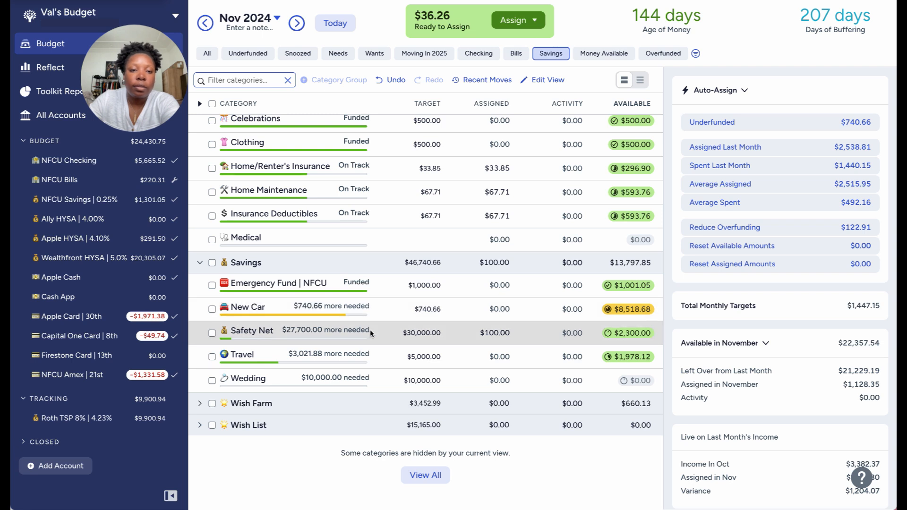
Add $36.26 to the November assigned amount of the Family | NFCU category in Giving.
scroll(371, 333, up, 3)
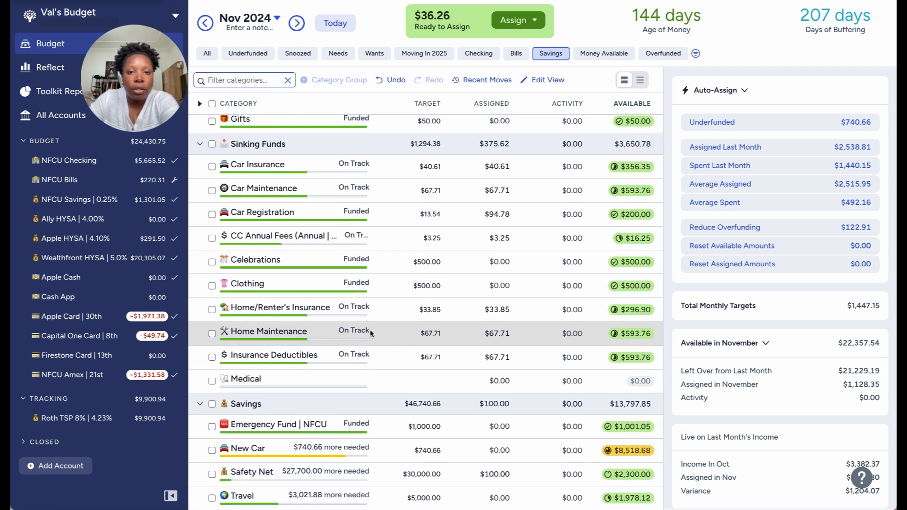
scroll(370, 330, up, 4)
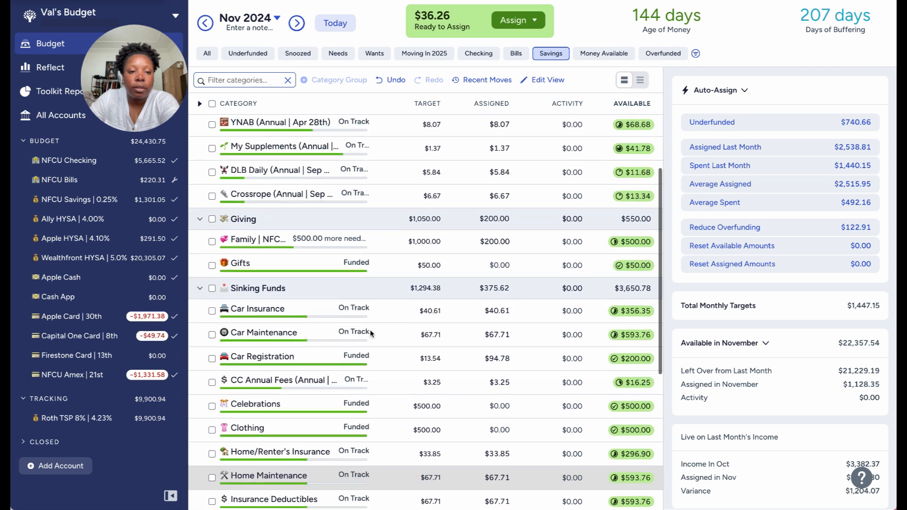
click(495, 275)
click(495, 277)
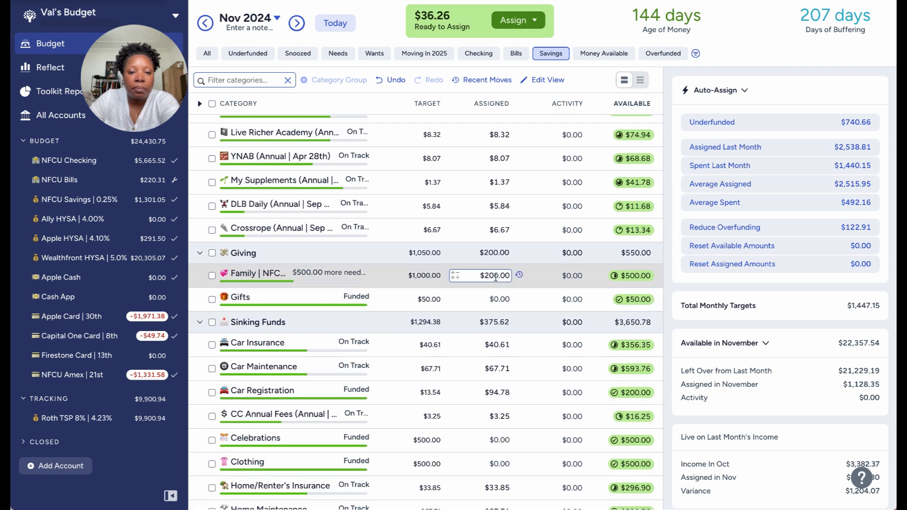
key(Right)
text(+36.26)
key(Return)
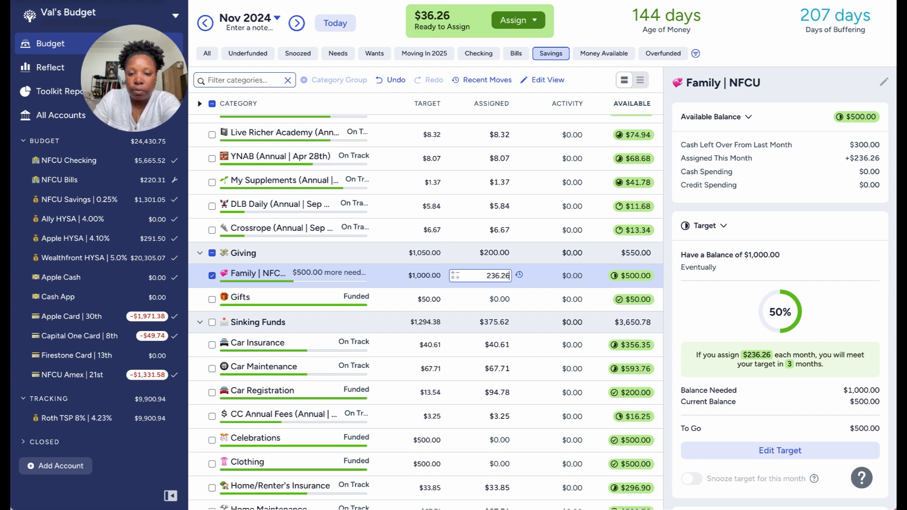
click(213, 276)
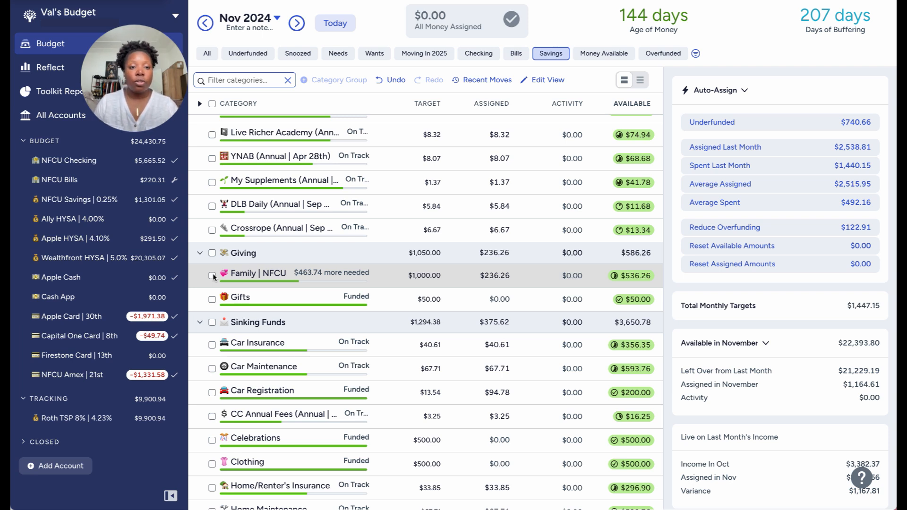
Inspect the New Car target in Savings and the amount still to go.
scroll(213, 276, down, 7)
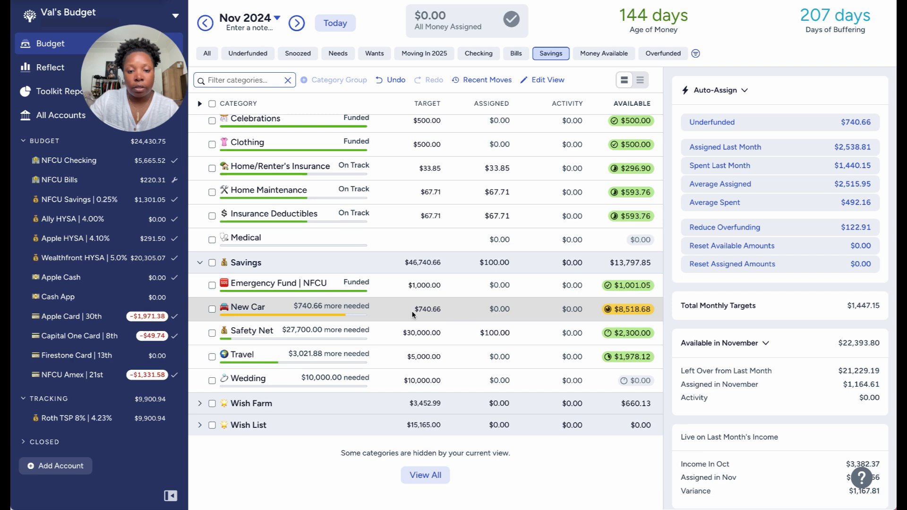
click(394, 310)
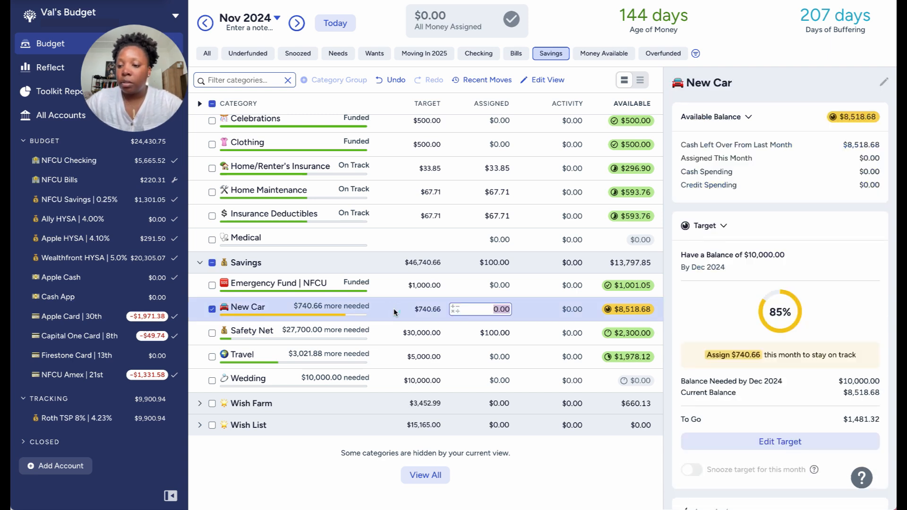
click(845, 419)
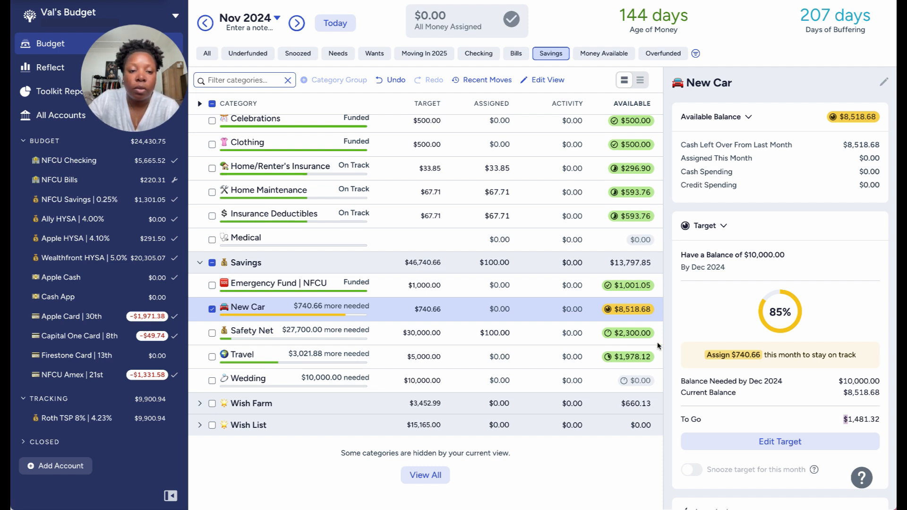
Select all Monthly Bills categories and check the November assigned amounts in the Wish Farm group.
scroll(501, 245, up, 5)
scroll(501, 247, up, 6)
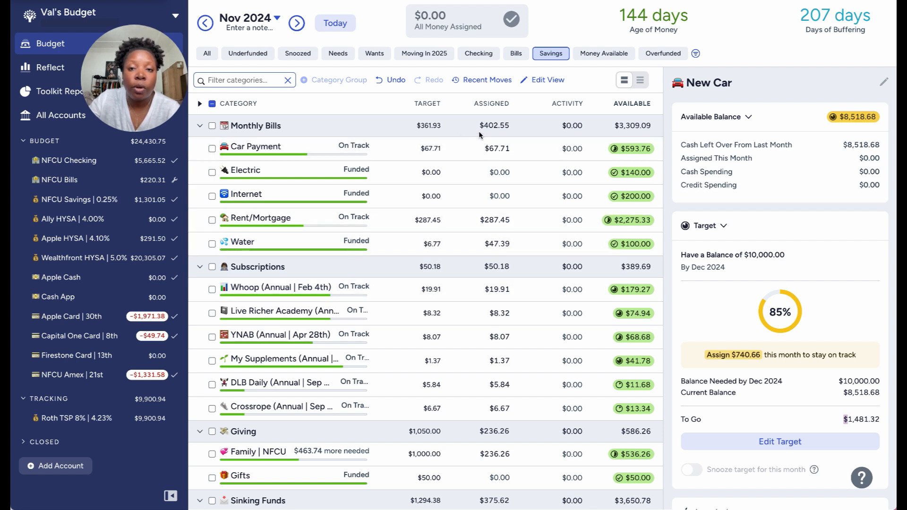
click(213, 126)
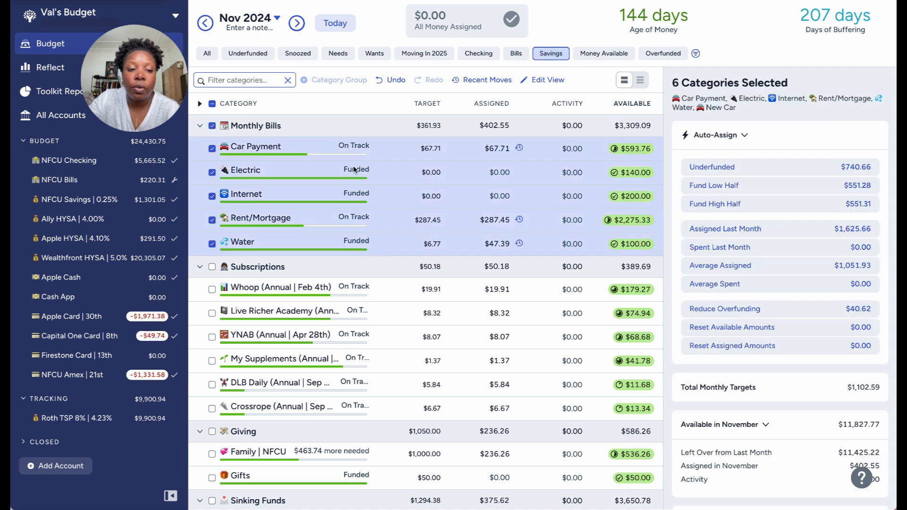
scroll(310, 441, down, 15)
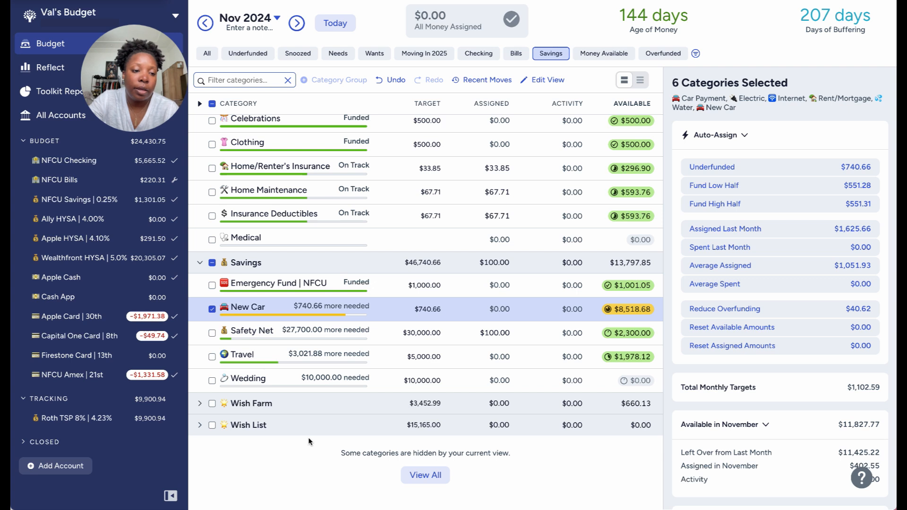
click(199, 403)
scroll(236, 408, down, 2)
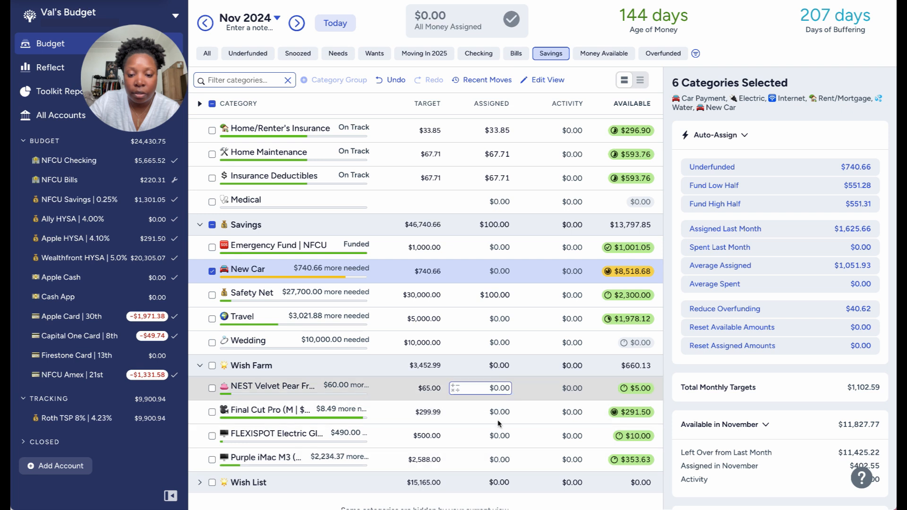
click(200, 366)
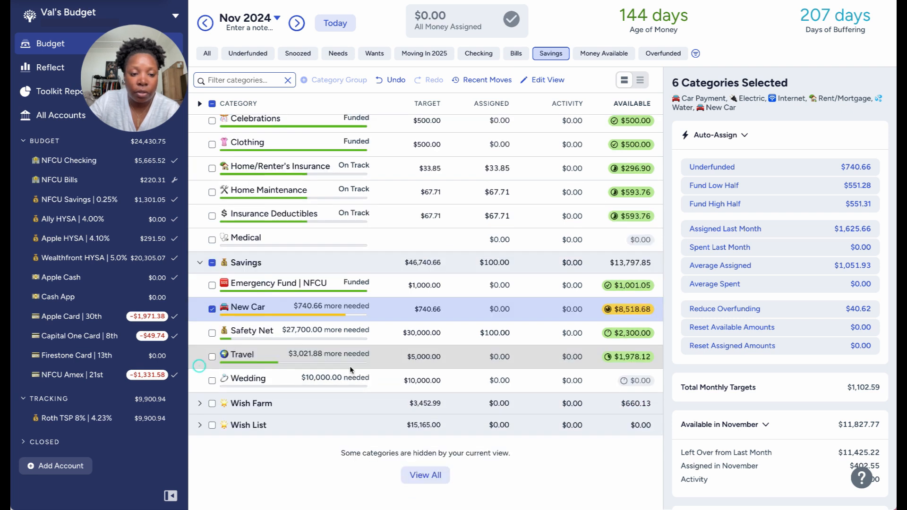
Add all categories of the Savings, Sinking Funds, Giving and Subscriptions groups to the selection.
click(214, 263)
click(212, 263)
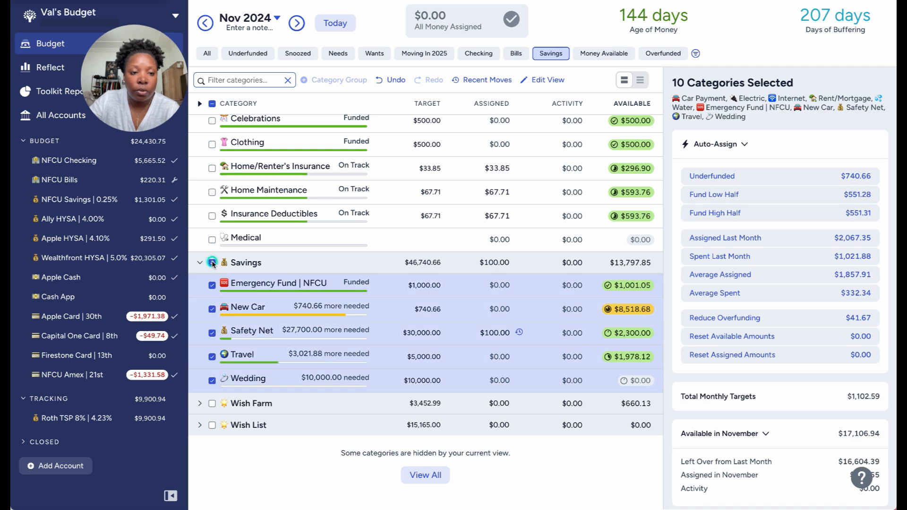
scroll(212, 261, up, 5)
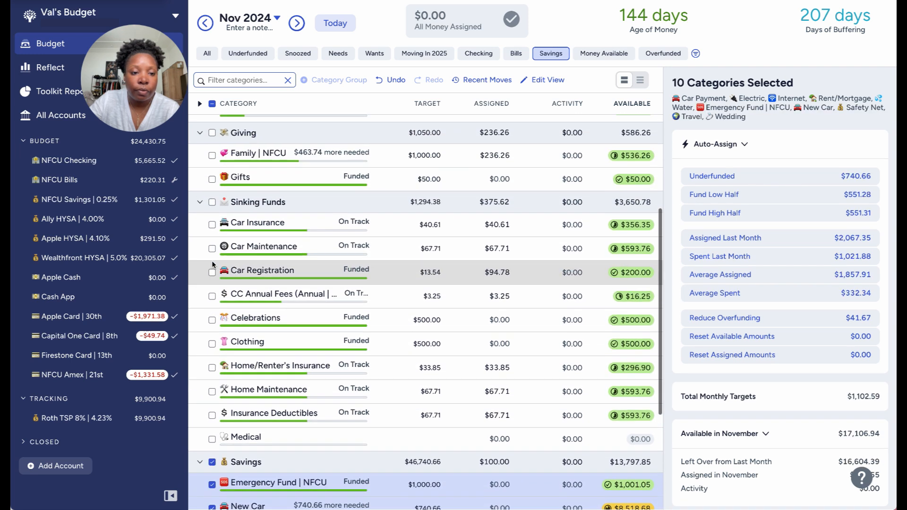
click(212, 203)
scroll(211, 203, up, 2)
click(212, 207)
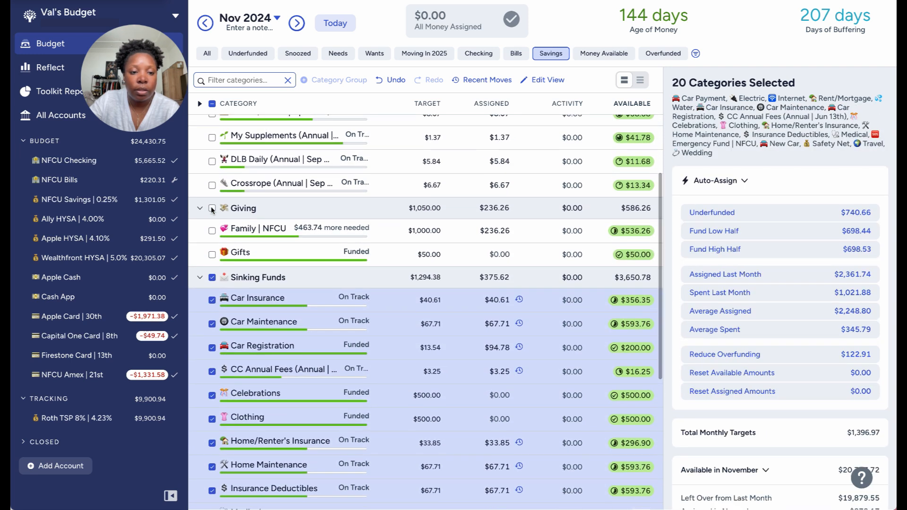
scroll(212, 208, up, 5)
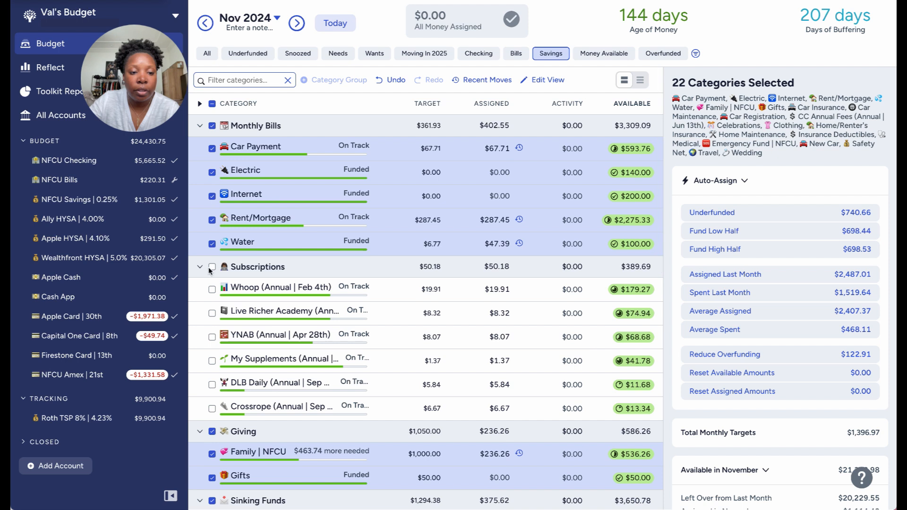
click(212, 267)
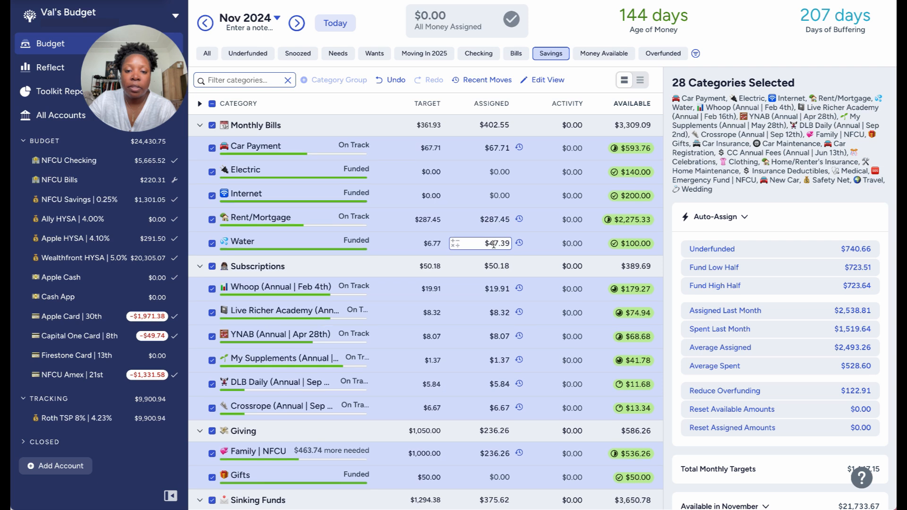
Check the total assigned in November for the selected categories.
scroll(495, 231, down, 3)
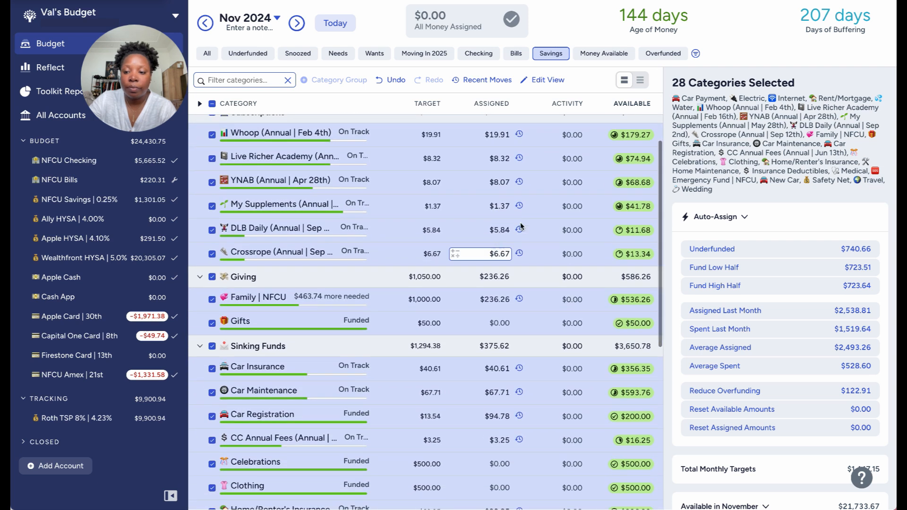
scroll(719, 265, down, 2)
scroll(736, 297, down, 2)
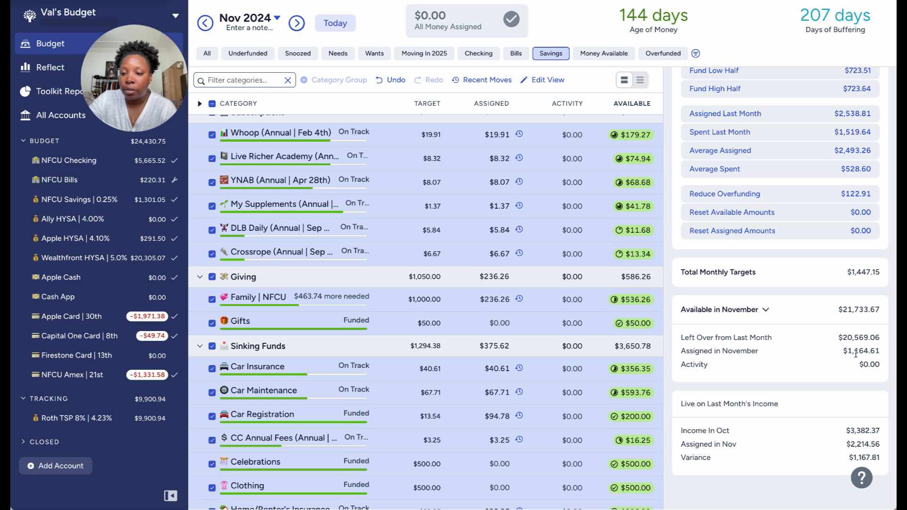
drag(849, 353, 879, 351)
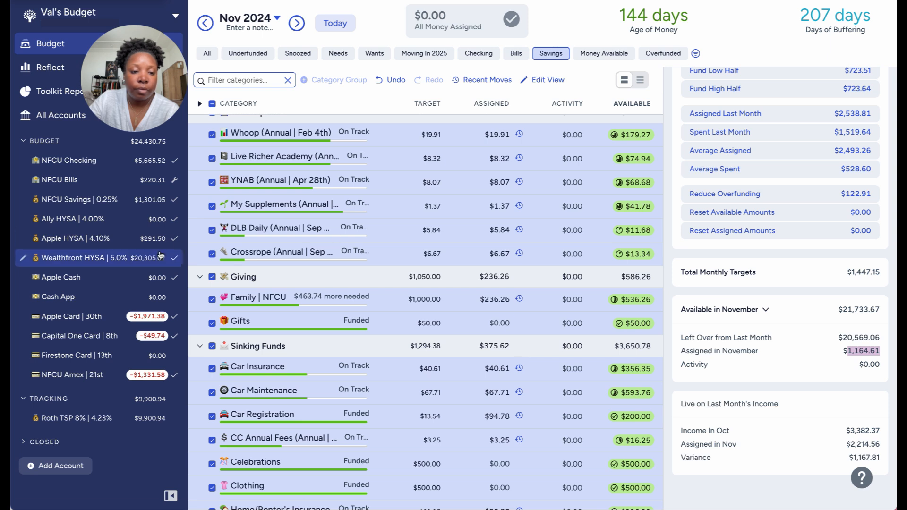
Exclude the Family | NFCU and Emergency Fund | NFCU categories from the selection.
click(215, 301)
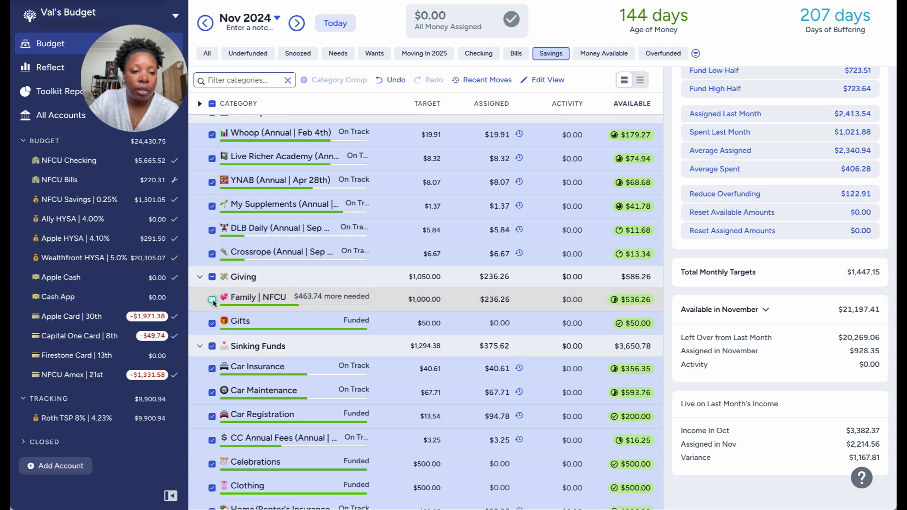
click(212, 300)
scroll(394, 313, down, 6)
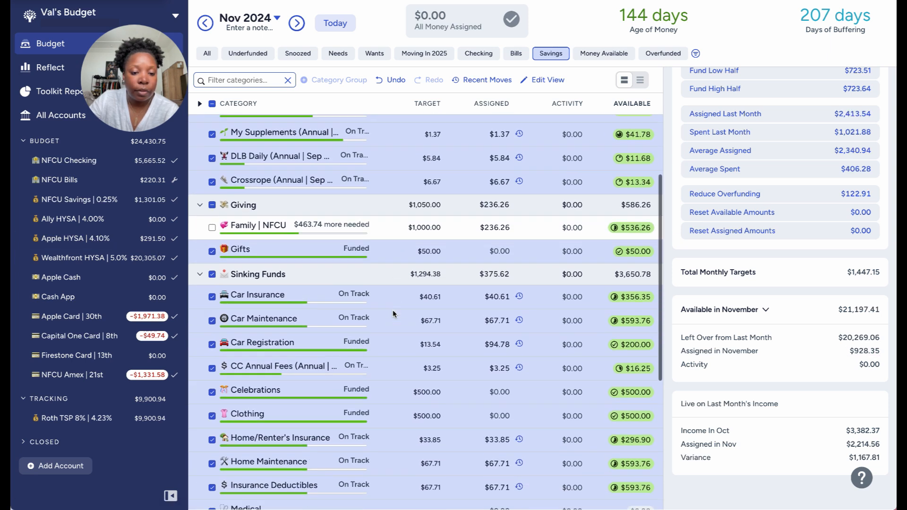
click(212, 355)
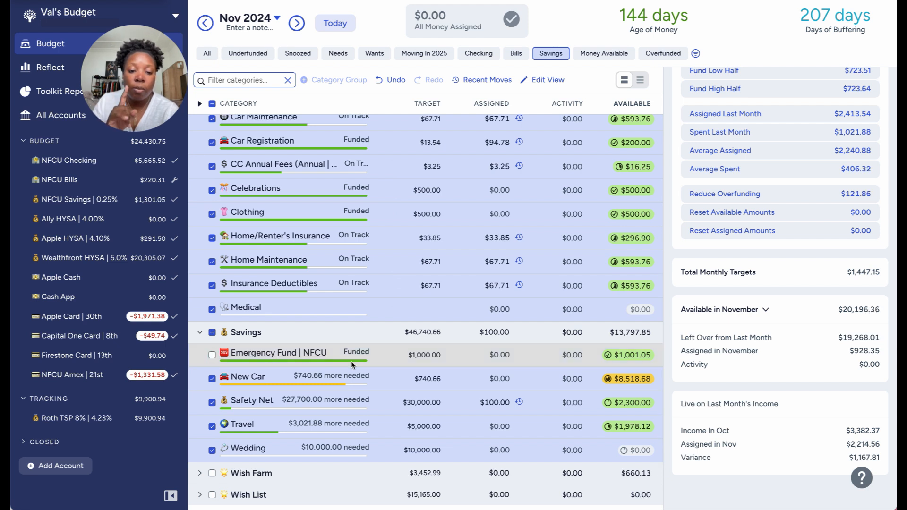
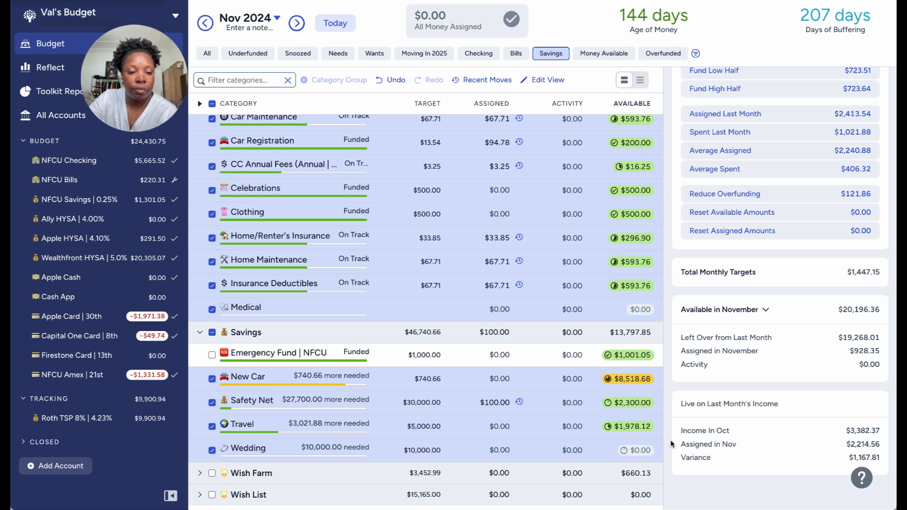
Review the November assigned amounts of the selected categories across Savings, Sinking Funds, Giving, Subscriptions and Monthly Bills.
scroll(577, 407, up, 1)
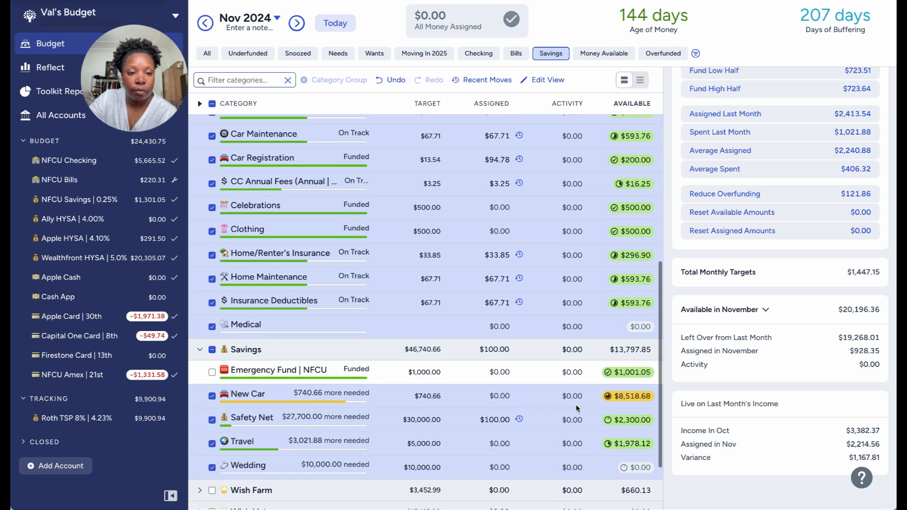
scroll(576, 408, up, 4)
scroll(576, 407, down, 3)
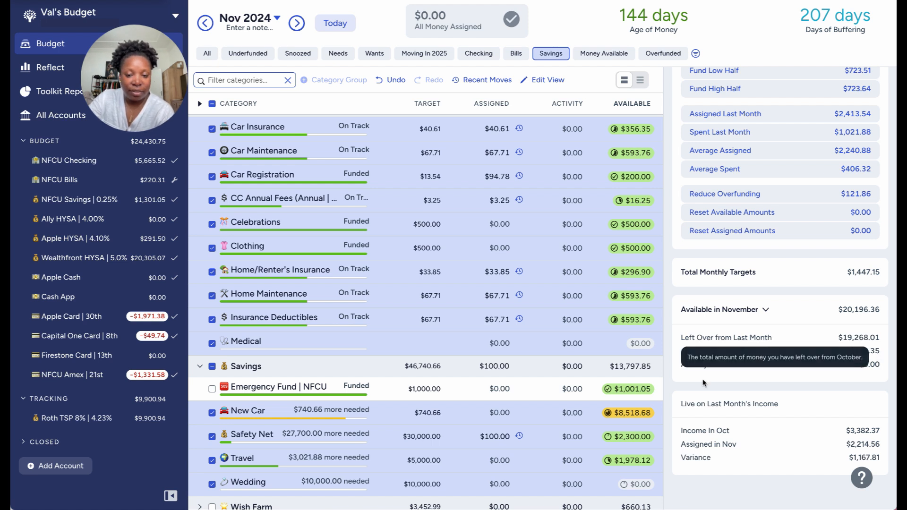
scroll(537, 467, down, 1)
click(492, 392)
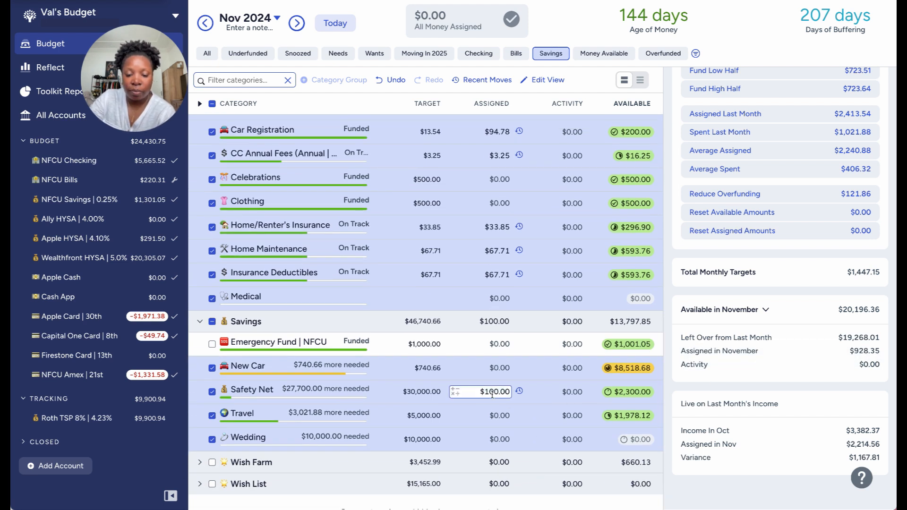
scroll(497, 378, up, 3)
click(502, 341)
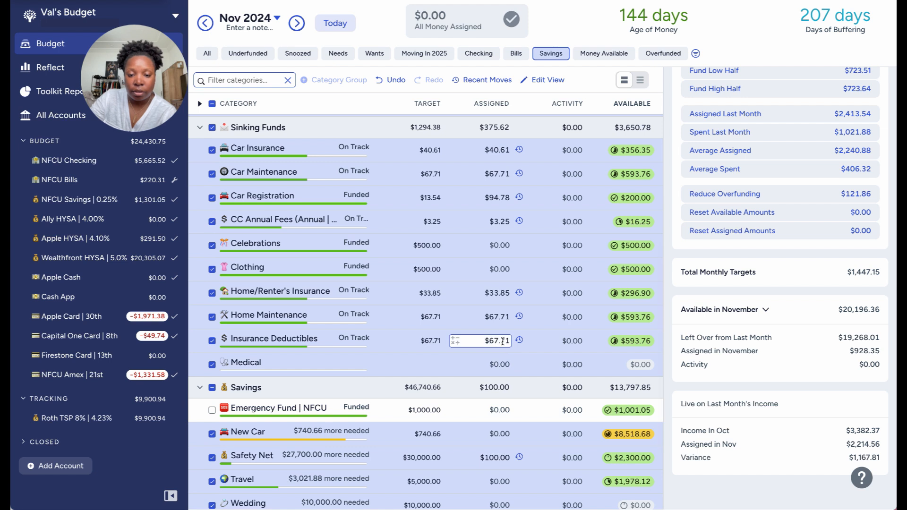
click(505, 318)
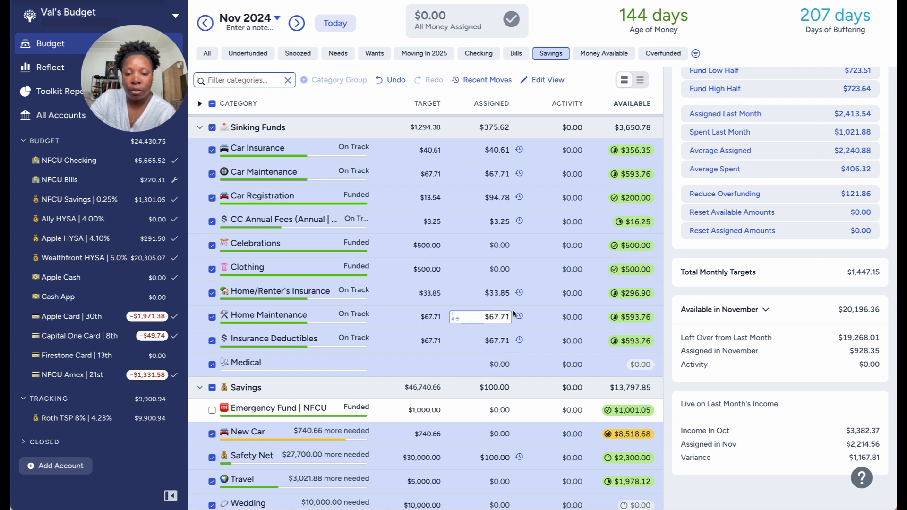
click(494, 295)
scroll(502, 294, up, 1)
click(501, 303)
click(501, 280)
click(500, 256)
click(499, 232)
click(500, 208)
scroll(499, 202, up, 3)
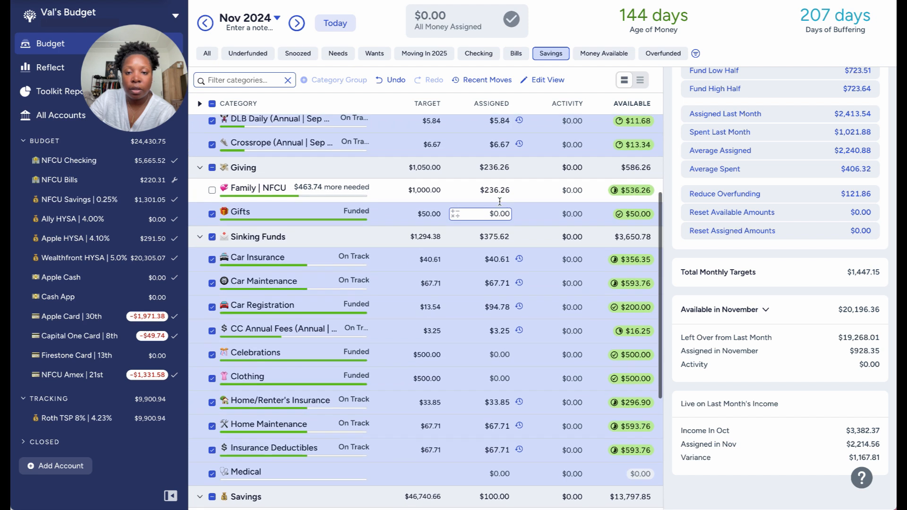
scroll(501, 202, up, 4)
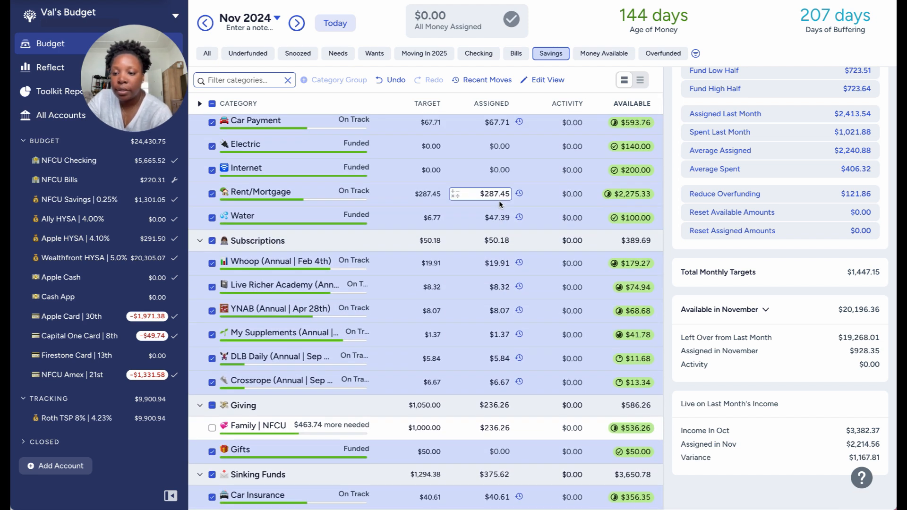
scroll(499, 200, up, 1)
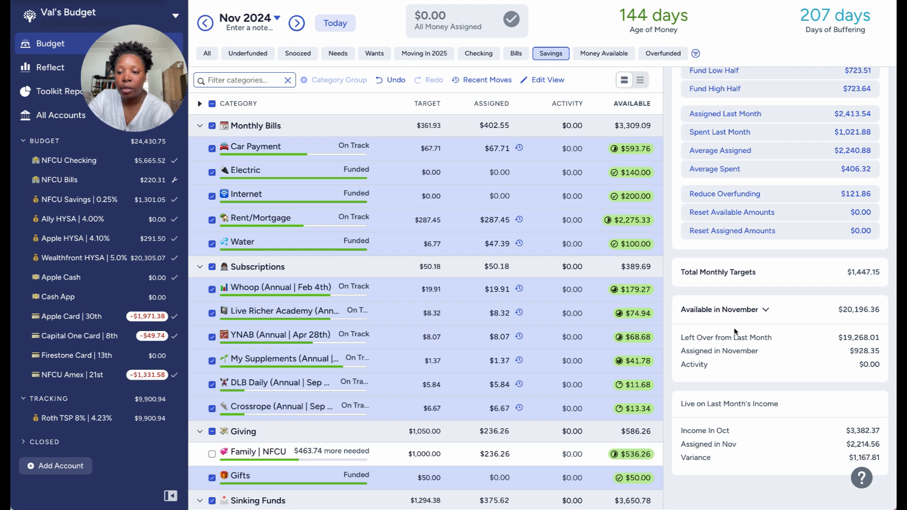
Copy the total assigned in November for the selected categories.
double_click(857, 351)
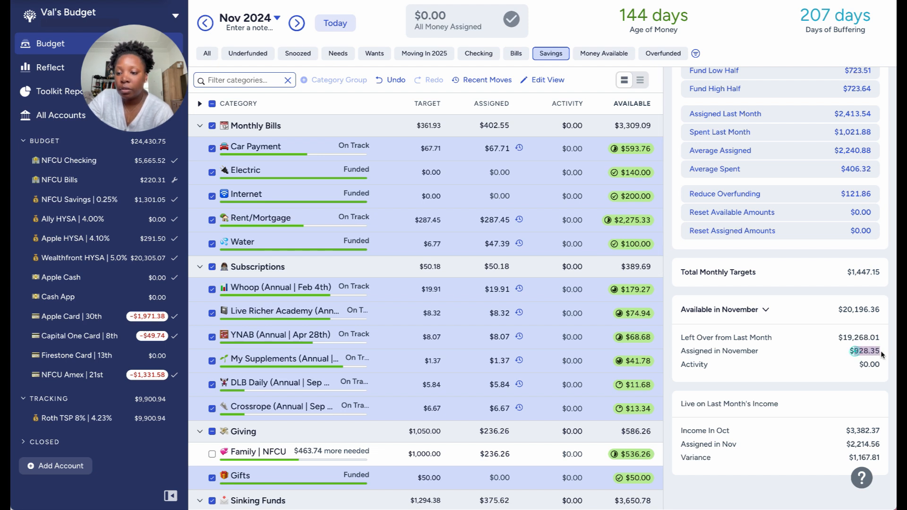
right_click(865, 351)
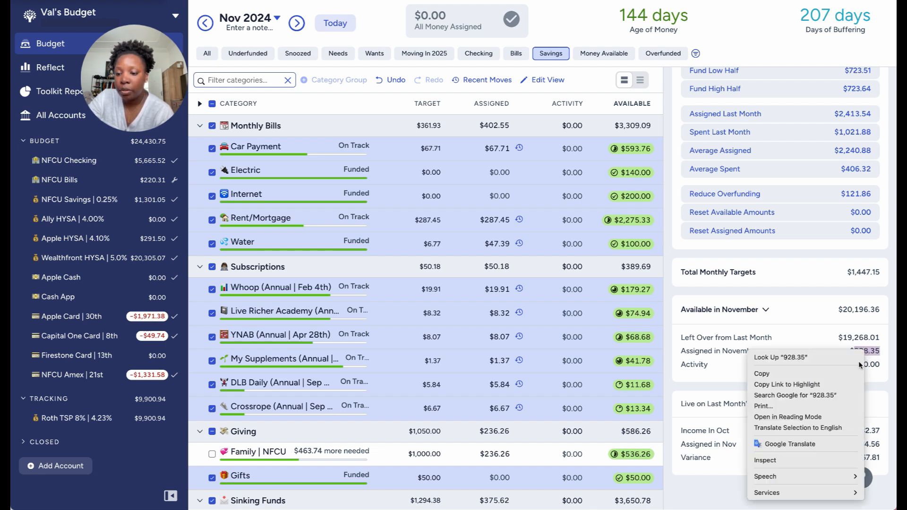
click(811, 375)
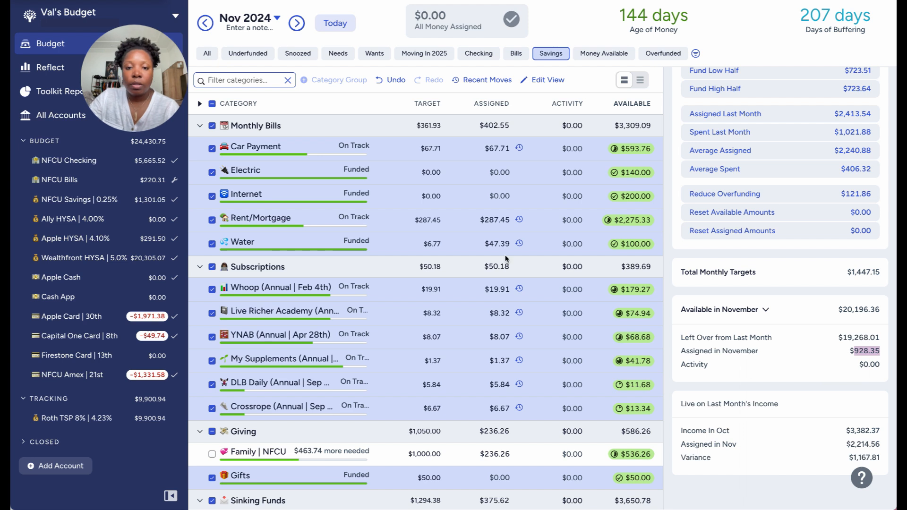
Record a 928.35 transfer from NFCU Checking to the Wealthfront HYSA, dated 10/18/2024.
click(101, 160)
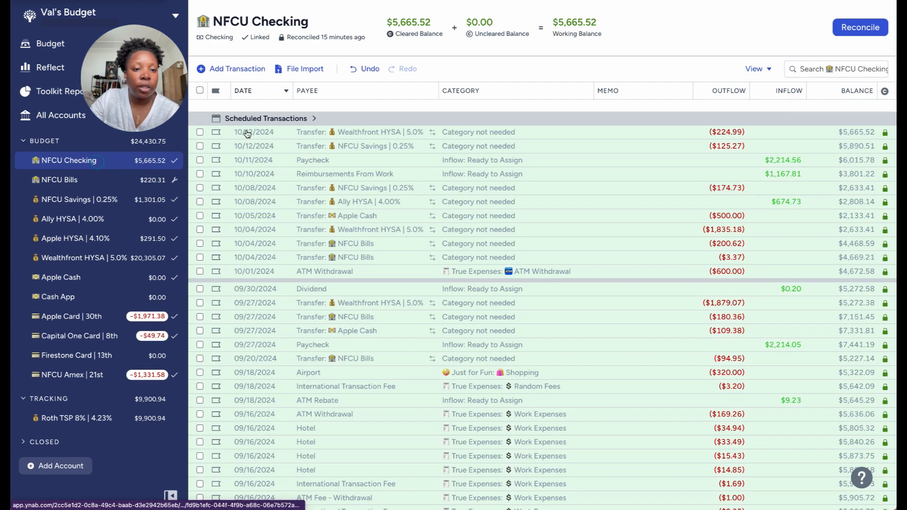
click(239, 69)
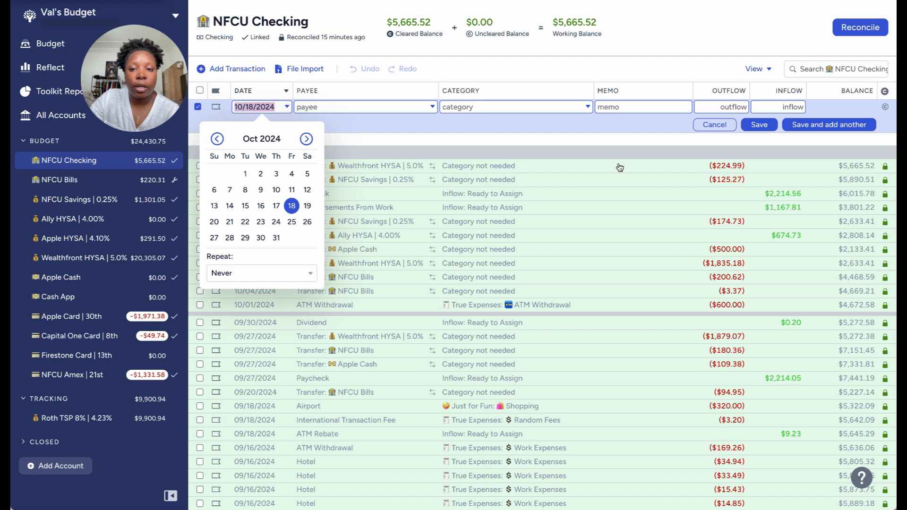
click(728, 103)
text(928.35)
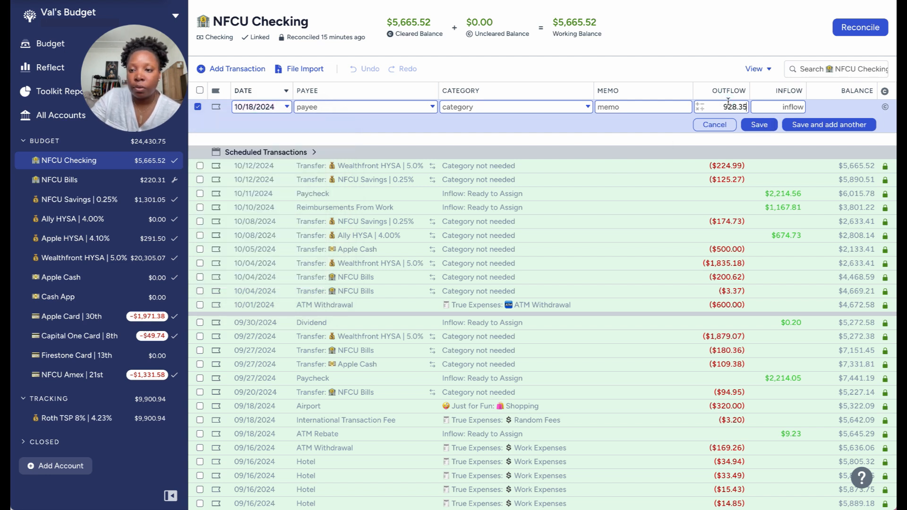
click(413, 109)
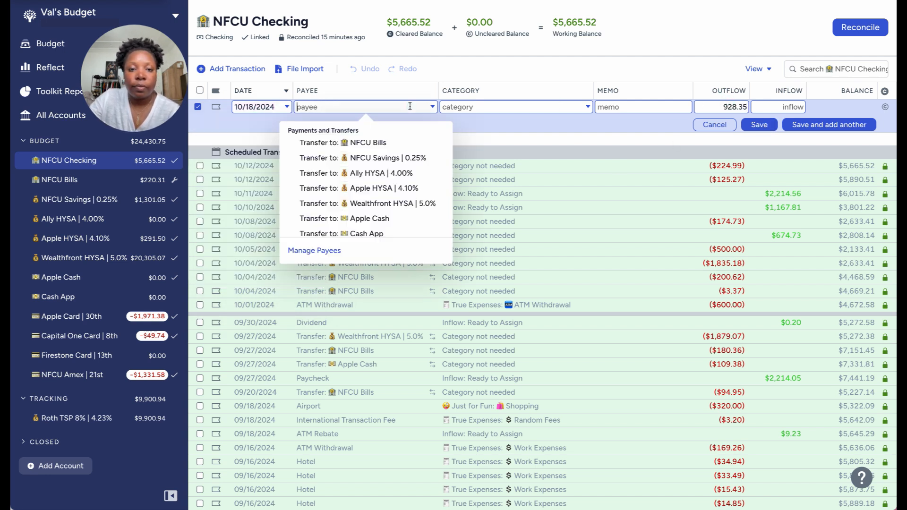
click(379, 205)
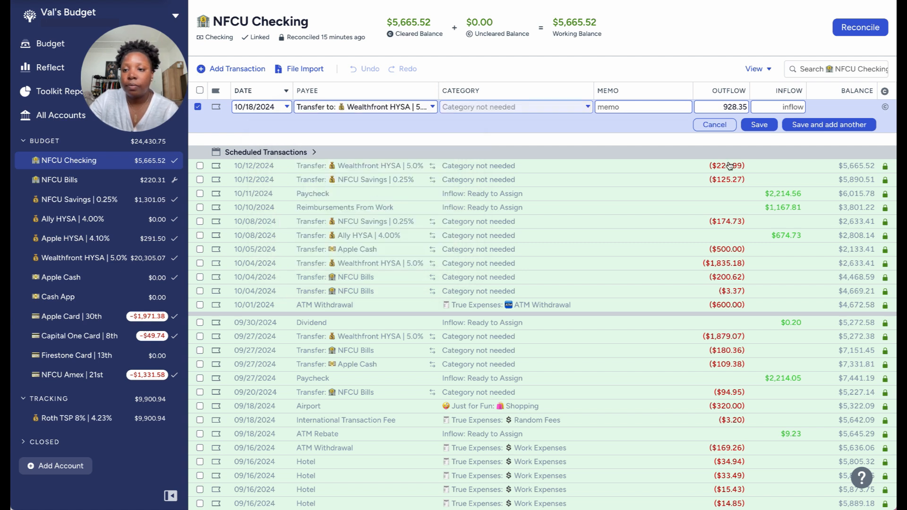
click(760, 125)
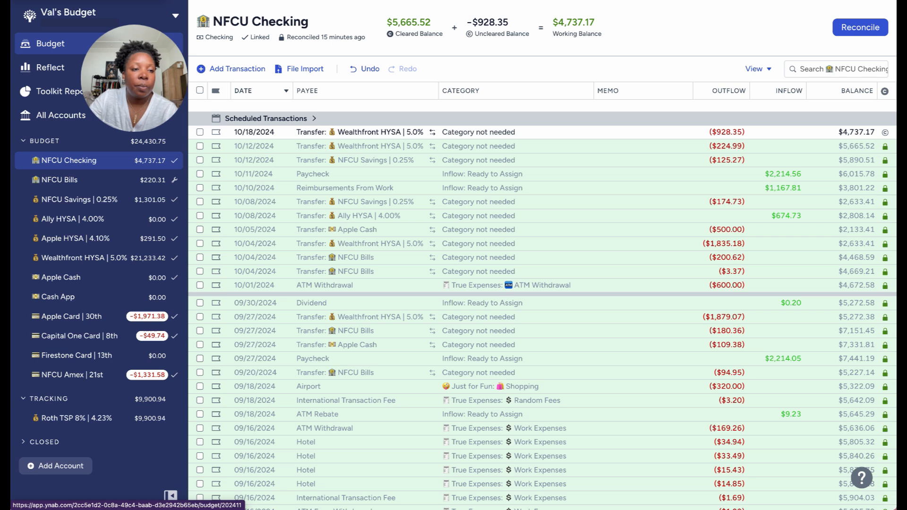
Copy the November assigned amount of the Family | NFCU category in the budget and leave the category unselected.
click(51, 43)
scroll(407, 224, down, 5)
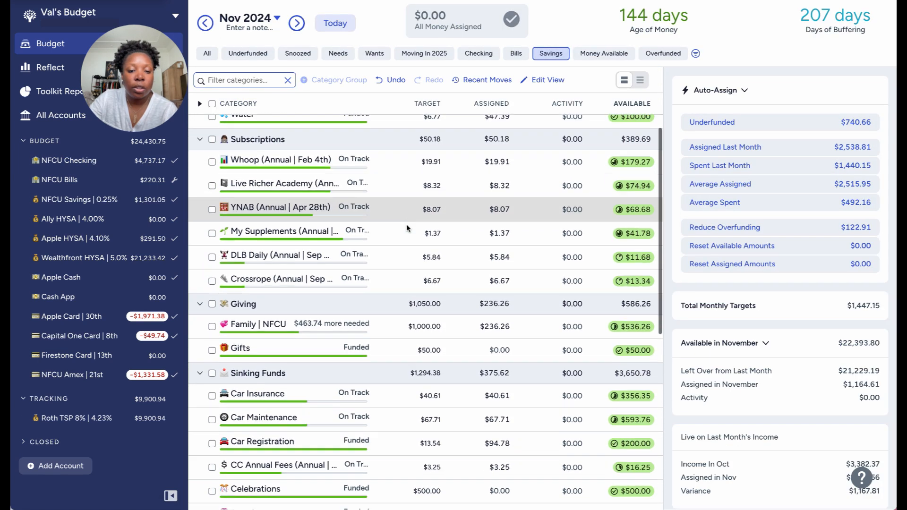
click(486, 307)
click(490, 305)
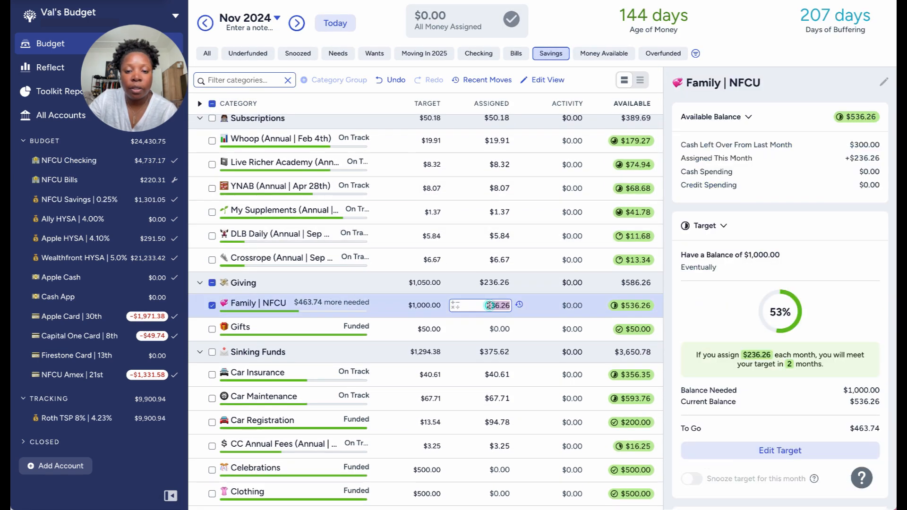
right_click(499, 307)
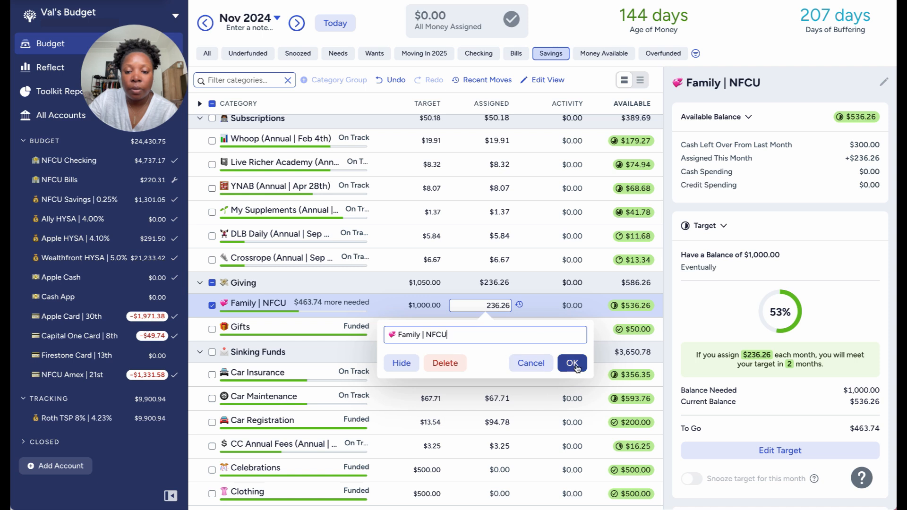
click(498, 307)
right_click(498, 306)
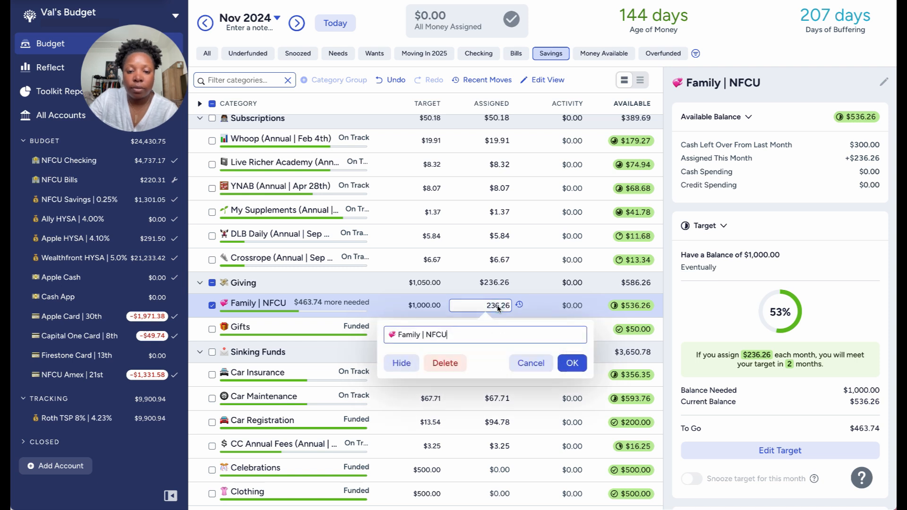
click(498, 306)
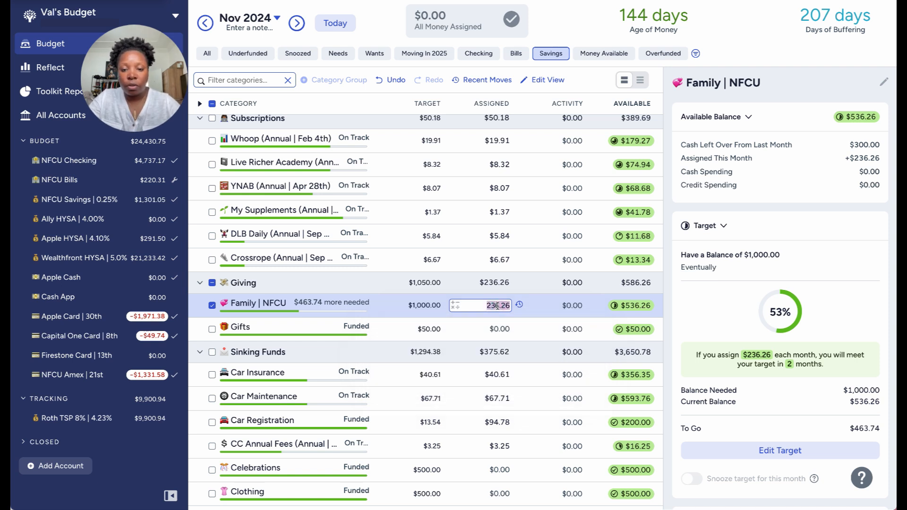
click(212, 305)
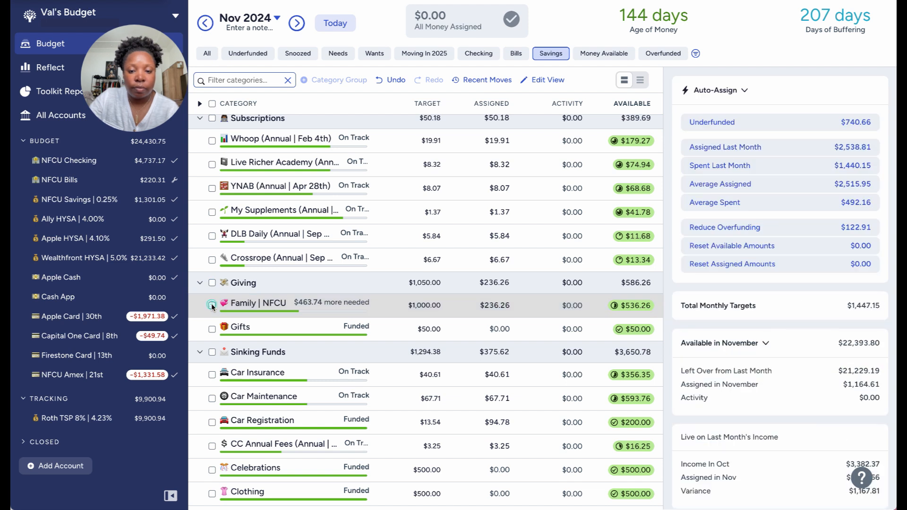
Record a 236.26 transfer from NFCU Checking to NFCU Savings, dated 10/18/2024.
click(92, 163)
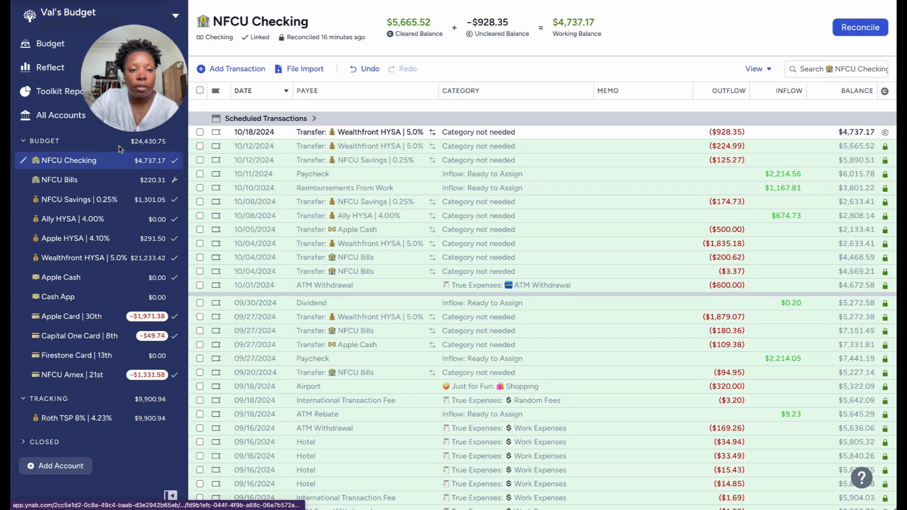
click(244, 67)
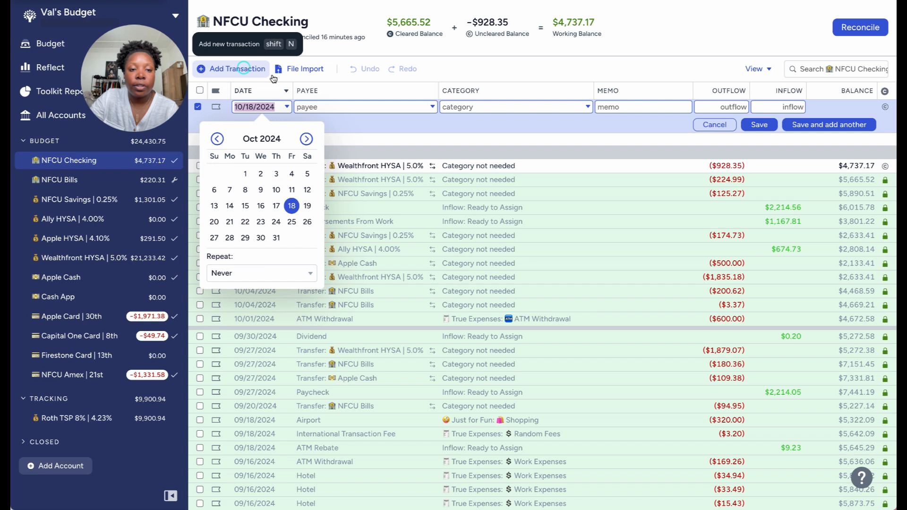
click(332, 108)
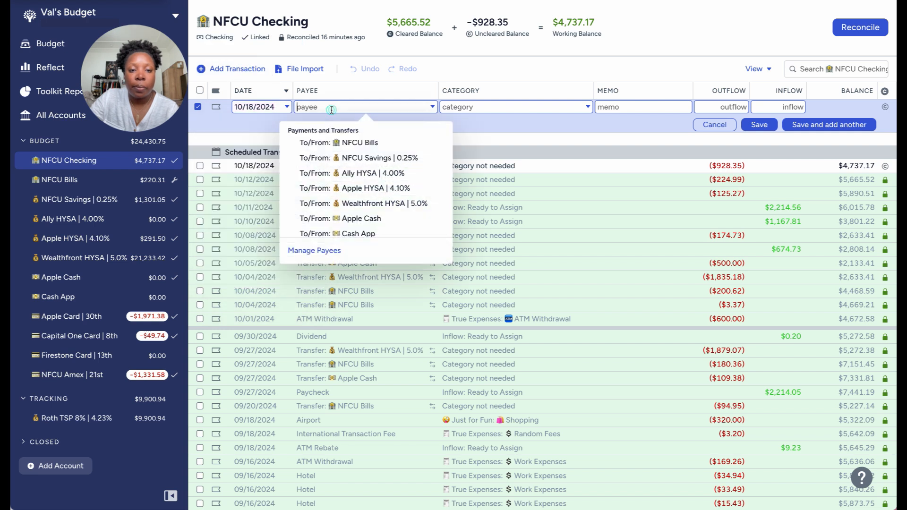
click(377, 159)
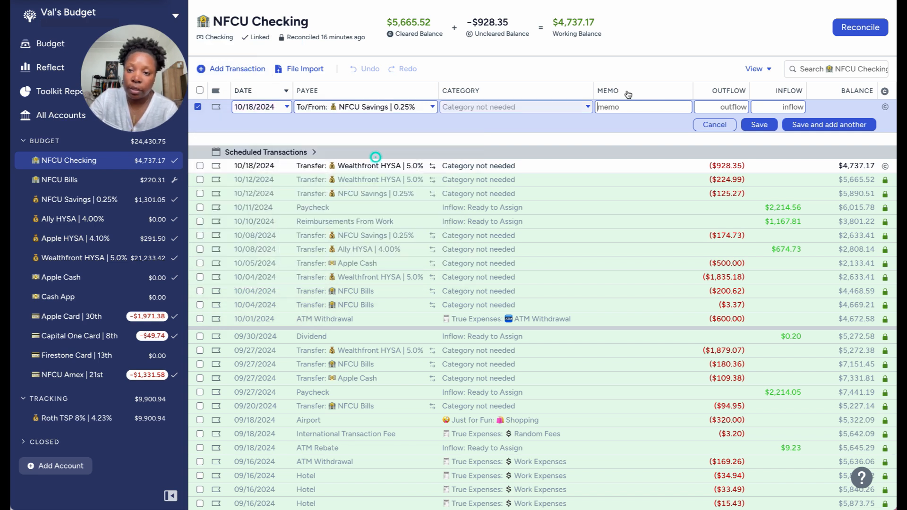
click(721, 107)
text(236.26)
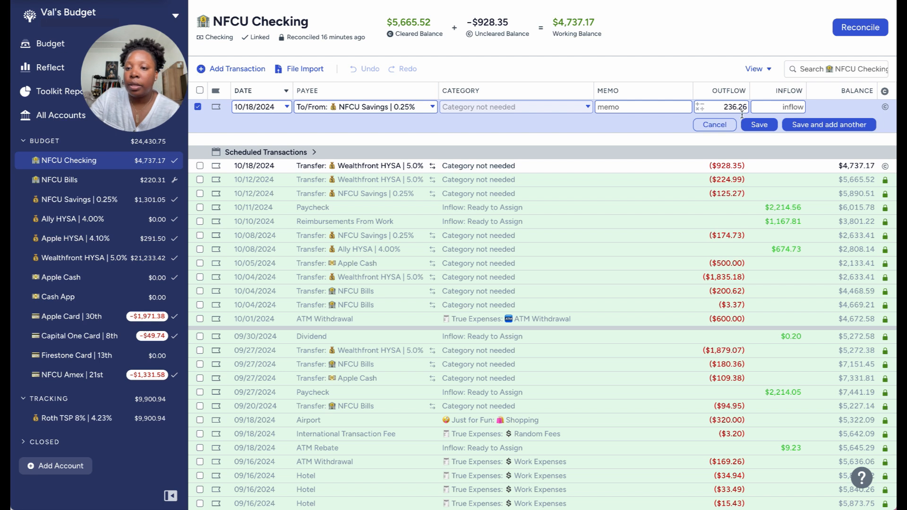
click(759, 124)
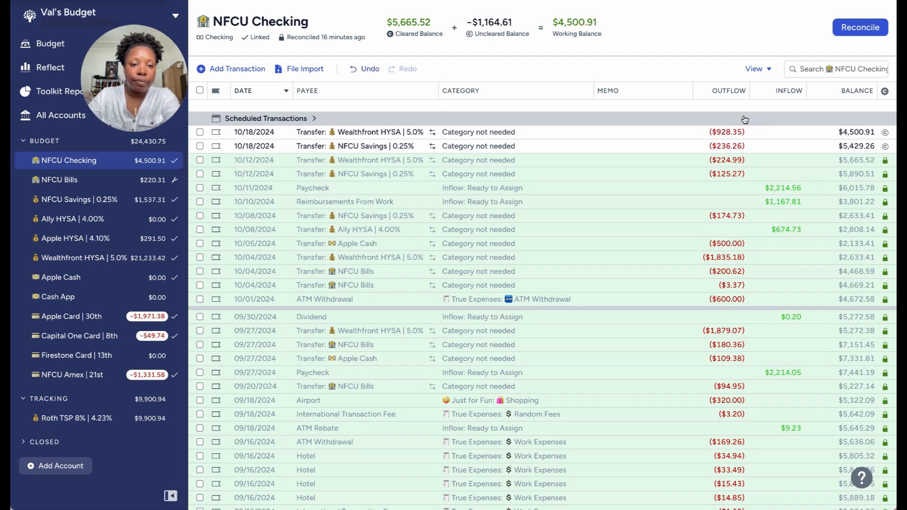
Return to the November budget, look over the savings categories and show only the Bills categories.
click(50, 44)
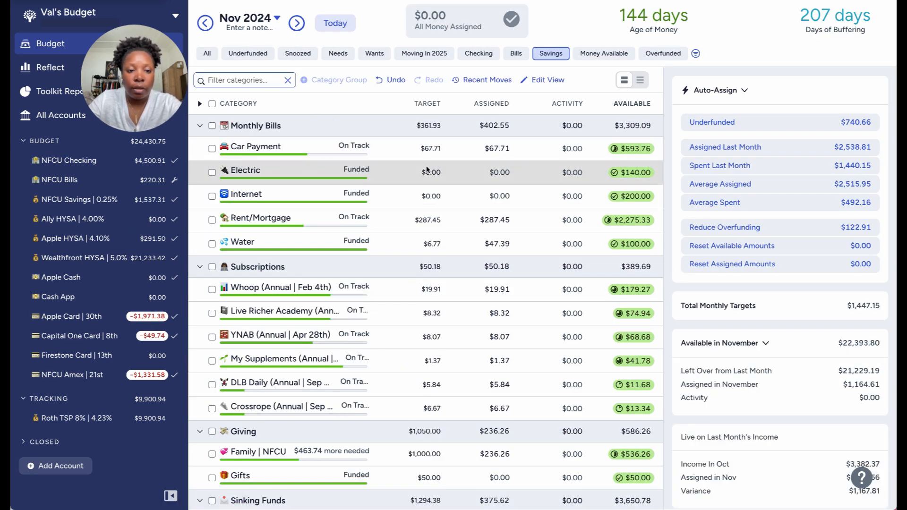
scroll(428, 170, down, 5)
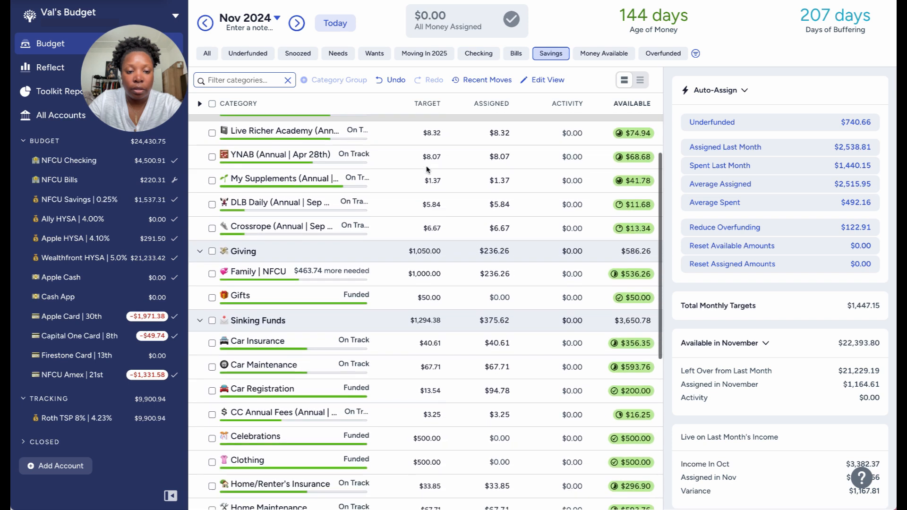
scroll(441, 237, down, 2)
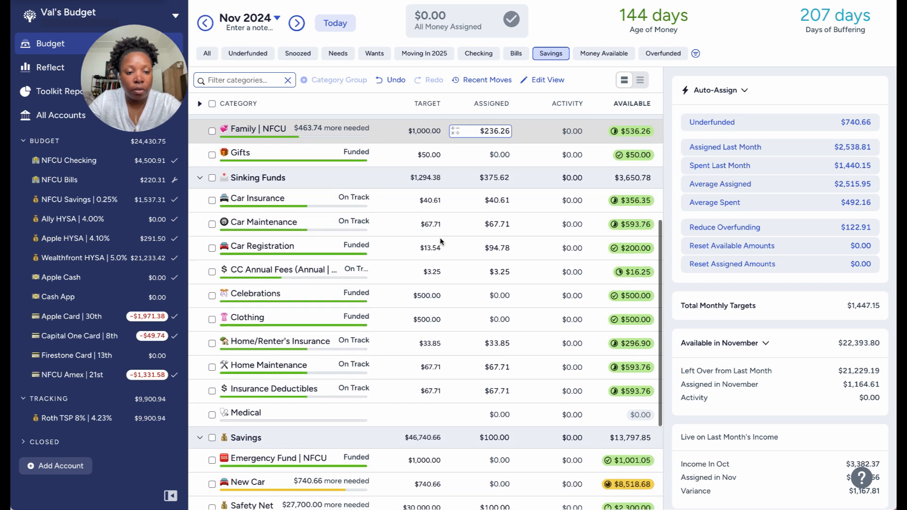
scroll(441, 237, down, 1)
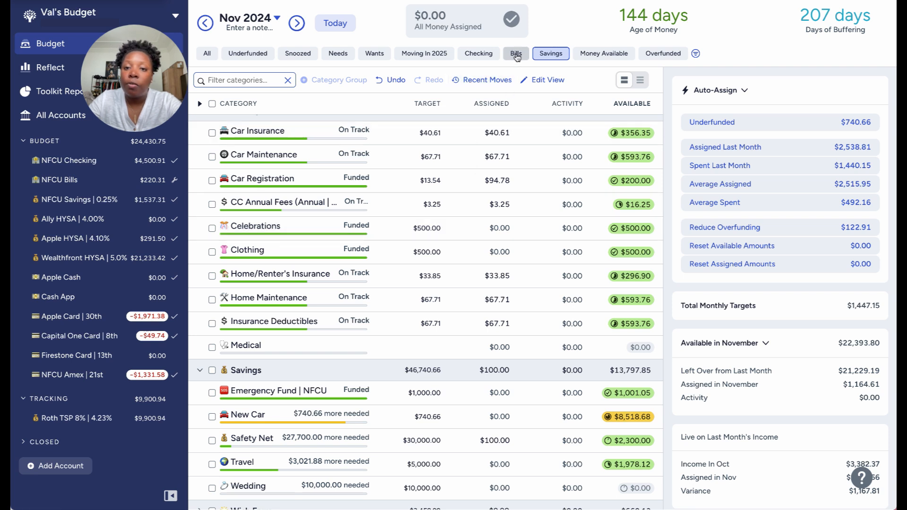
click(516, 54)
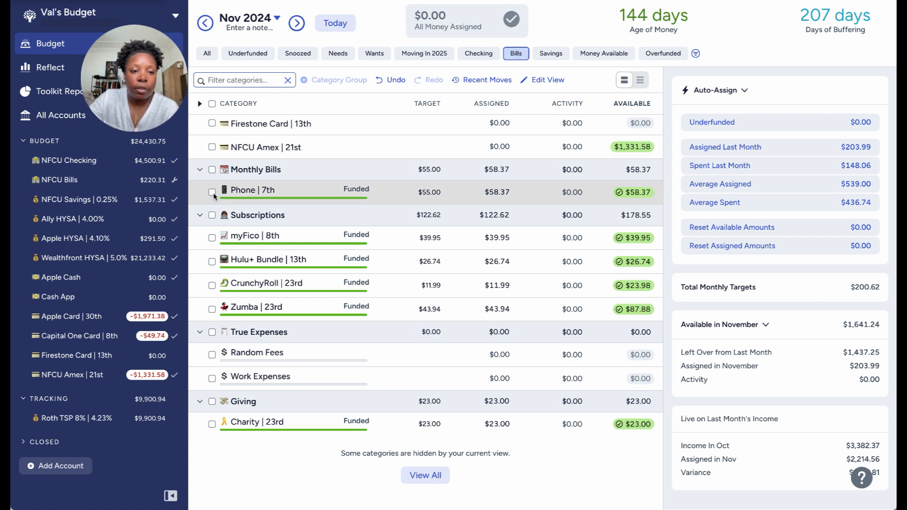
scroll(213, 192, up, 1)
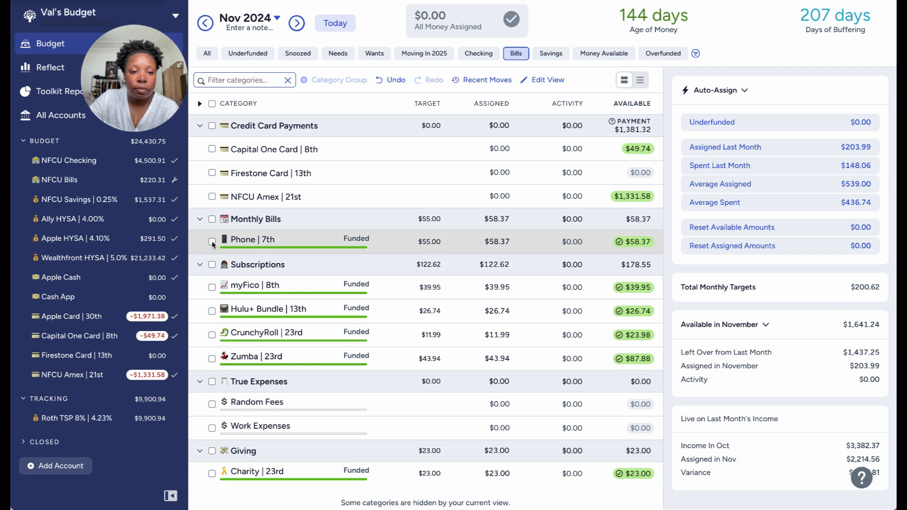
Examine the November details of the Phone | 7th category and the scheduled transactions in the NFCU Bills account.
click(212, 242)
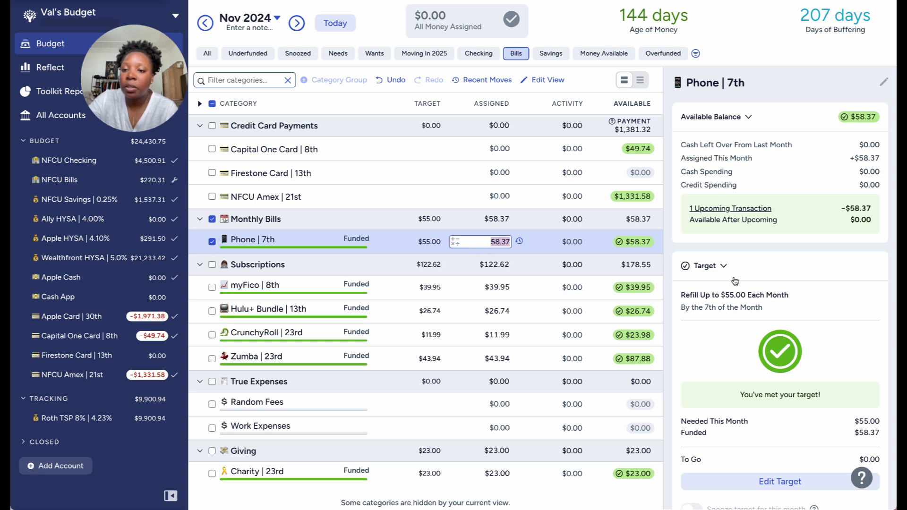
click(784, 247)
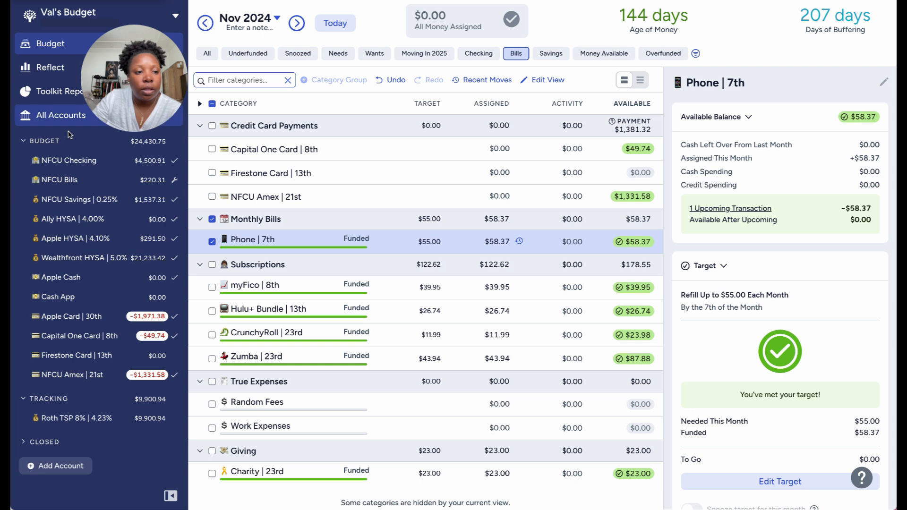
click(67, 181)
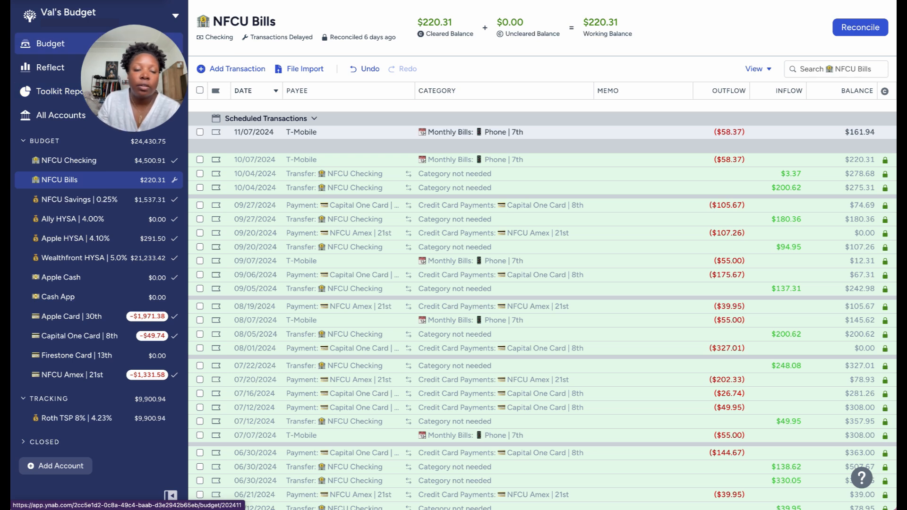
Back in the November budget, select the Phone, Subscriptions and Giving categories in the Bills view and copy their combined assigned amount.
click(50, 43)
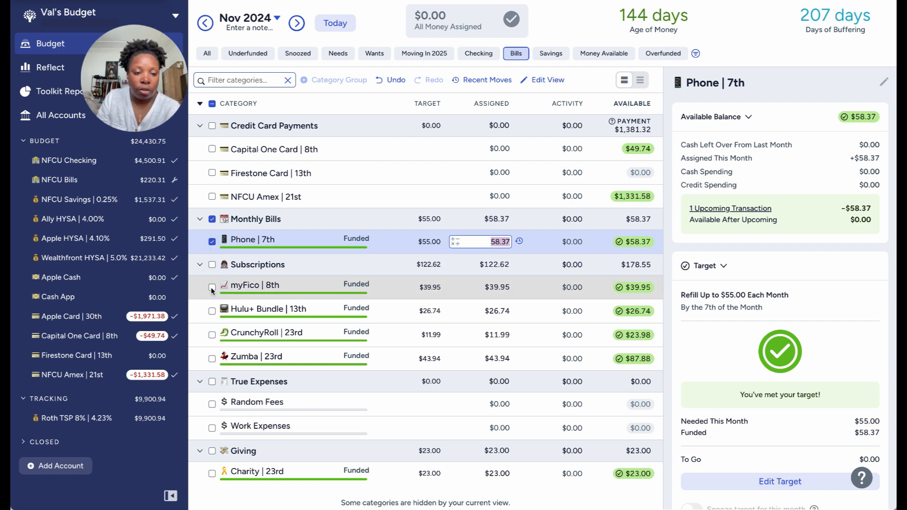
click(213, 265)
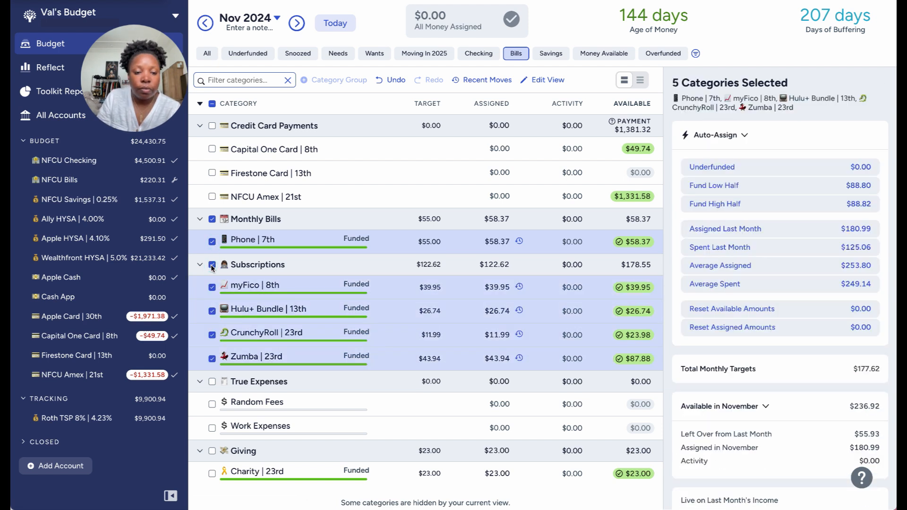
scroll(227, 359, down, 1)
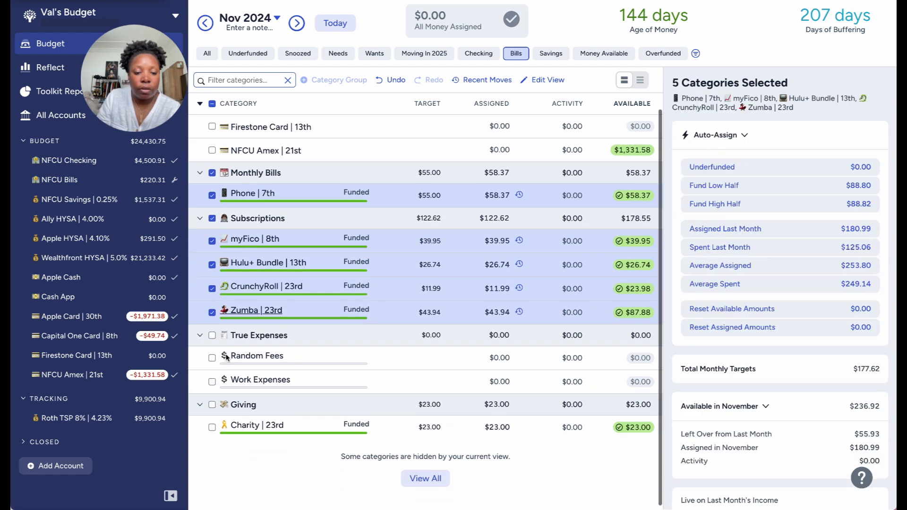
click(212, 407)
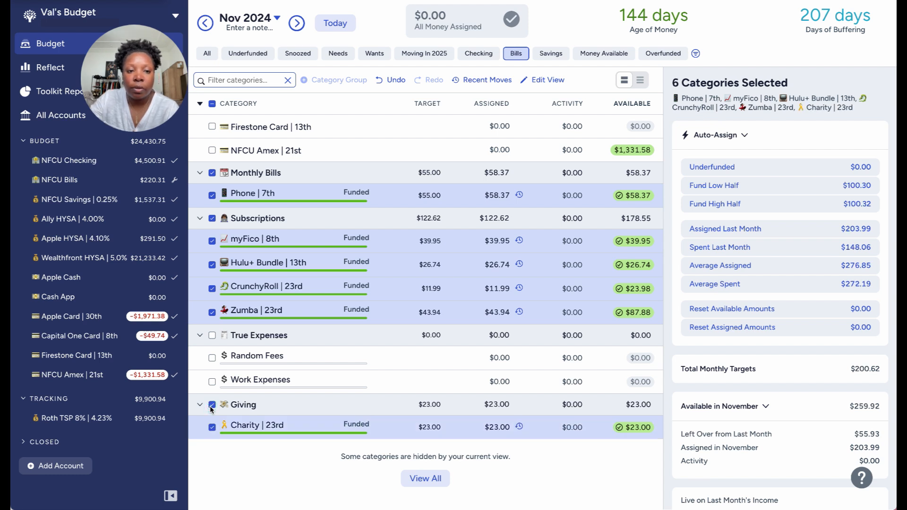
scroll(212, 409, up, 1)
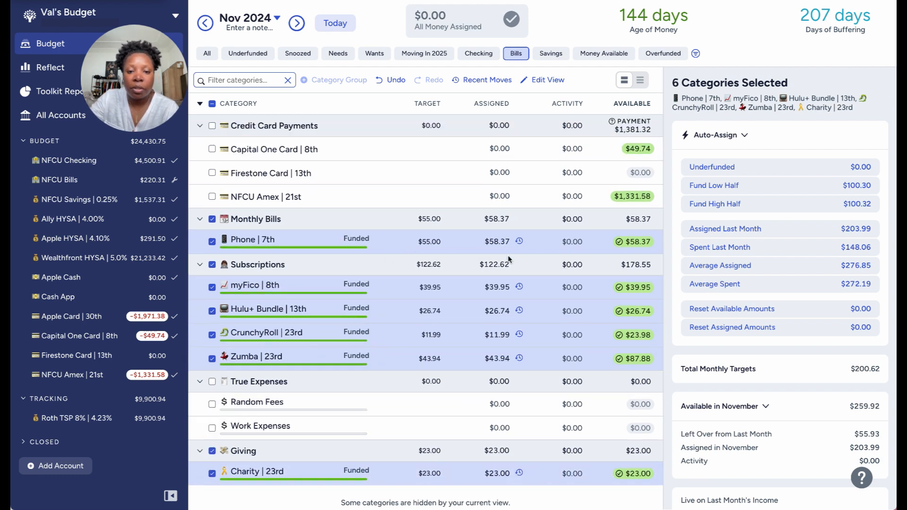
scroll(478, 286, down, 1)
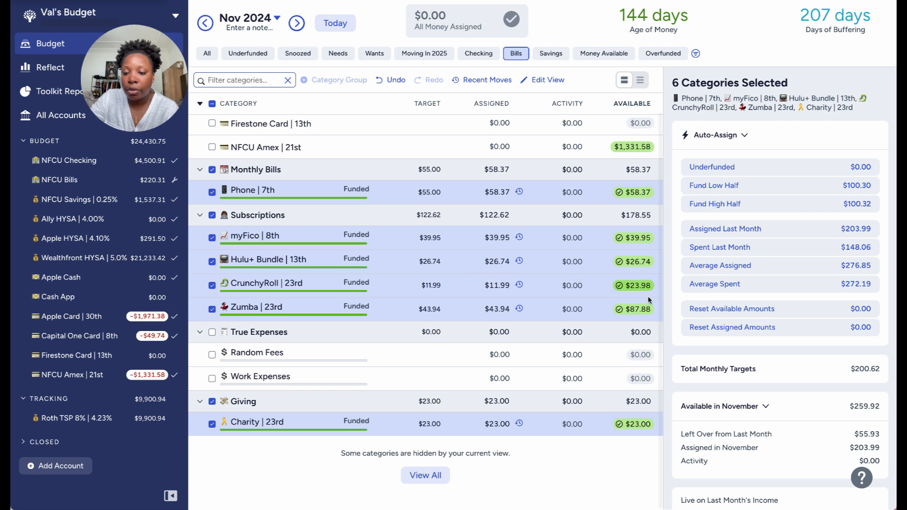
scroll(721, 402, down, 1)
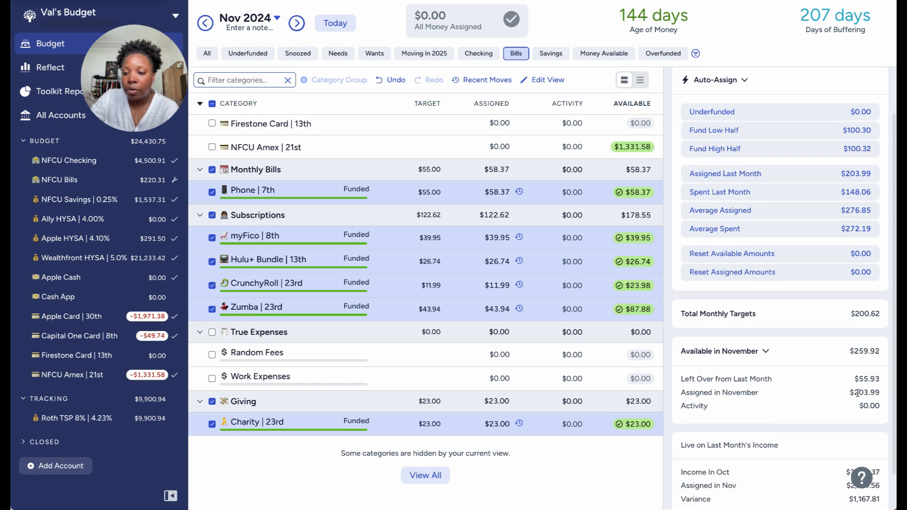
drag(857, 393, 882, 394)
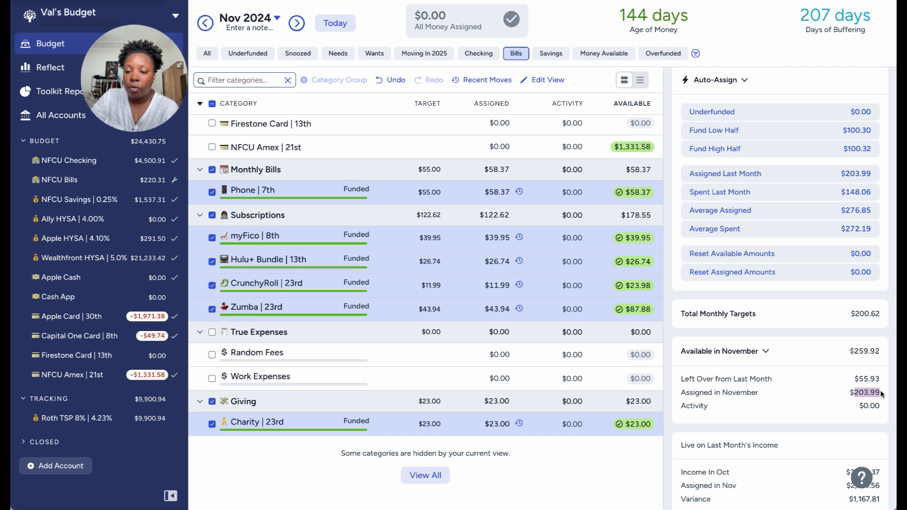
right_click(875, 396)
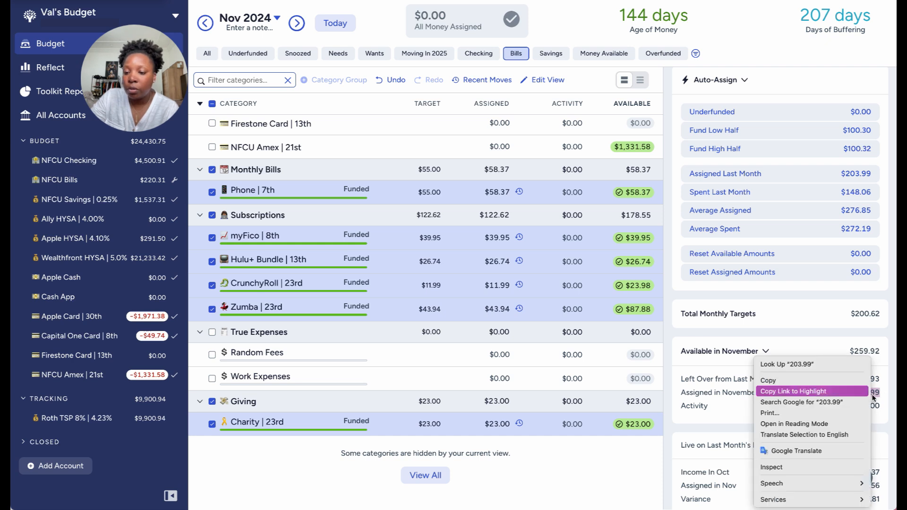
click(831, 380)
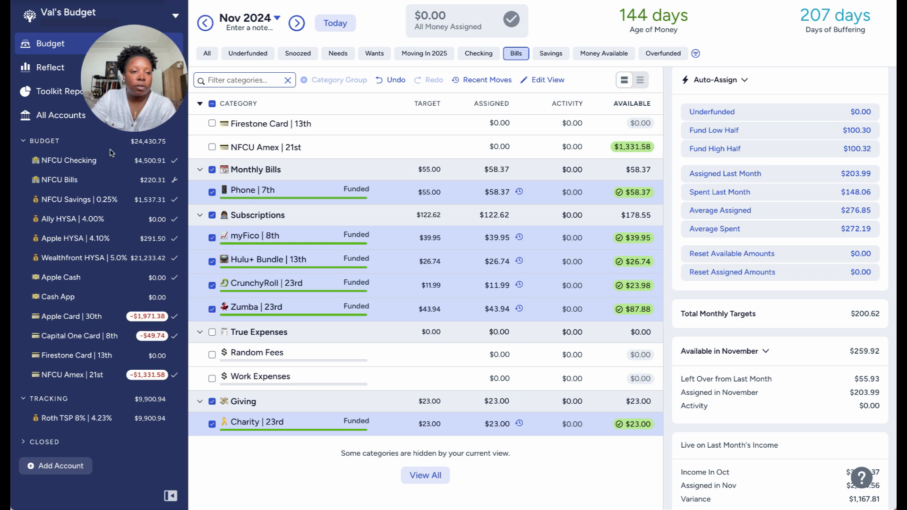
Record a 236.26 transfer from NFCU Checking to NFCU Bills, dated 10/18/2024.
click(81, 160)
click(254, 71)
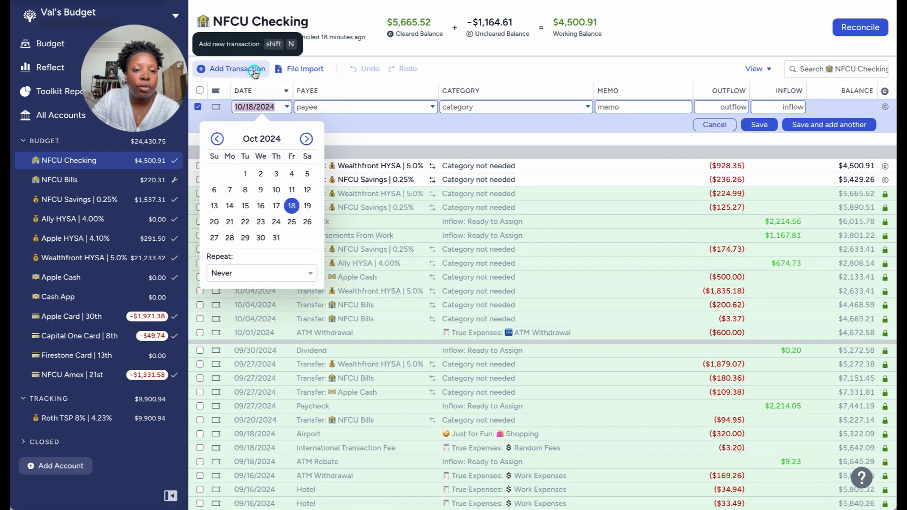
click(318, 106)
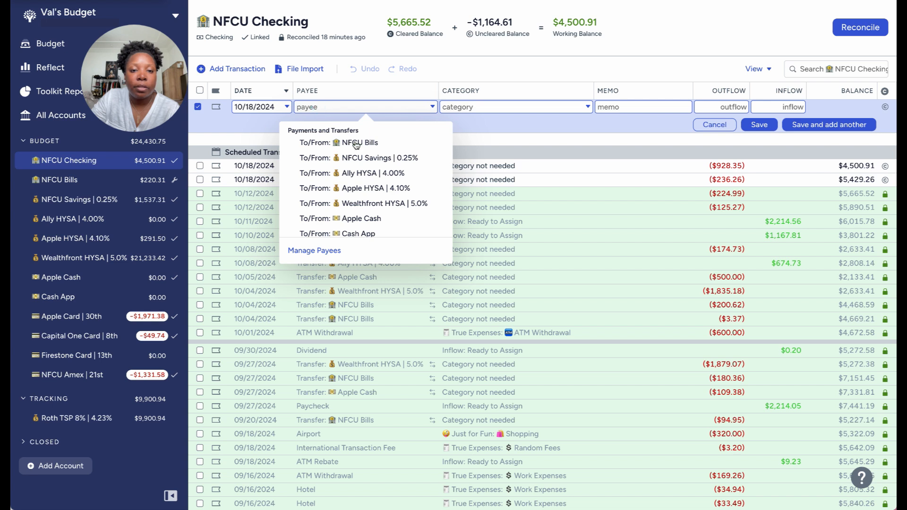
click(363, 145)
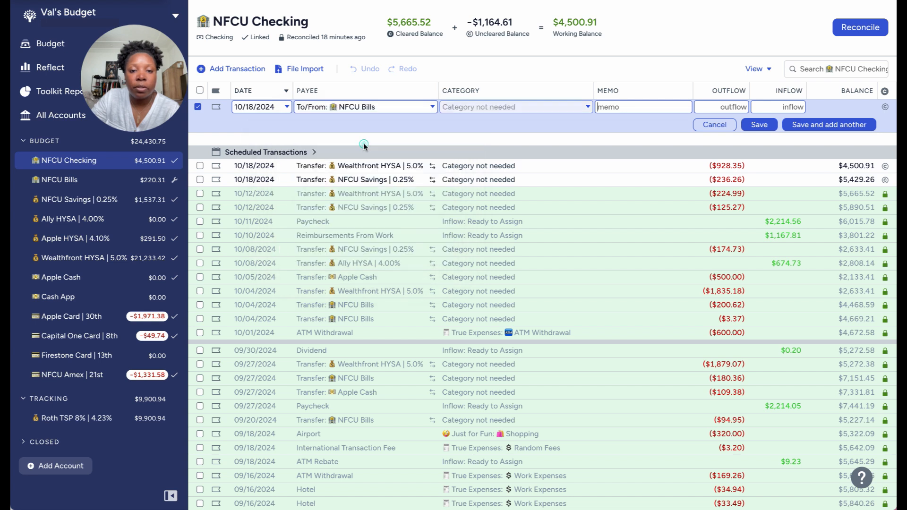
click(717, 106)
text(236.26)
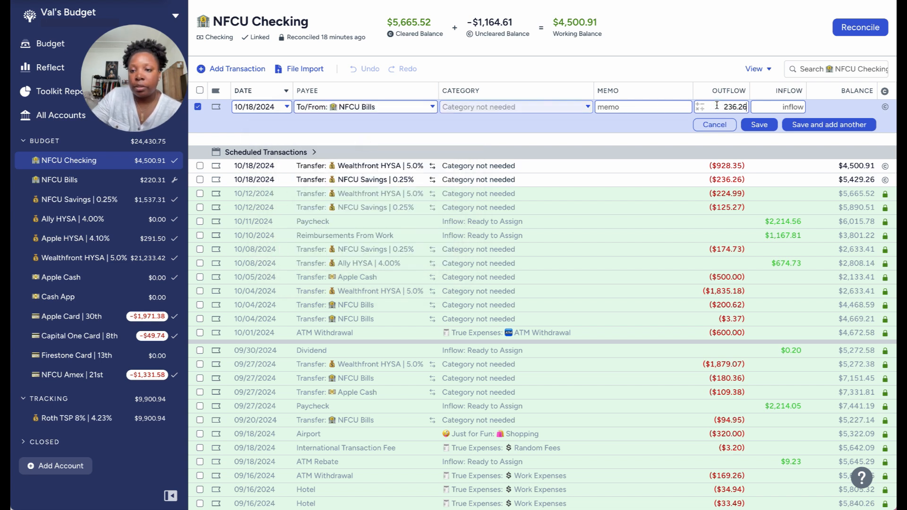
click(760, 125)
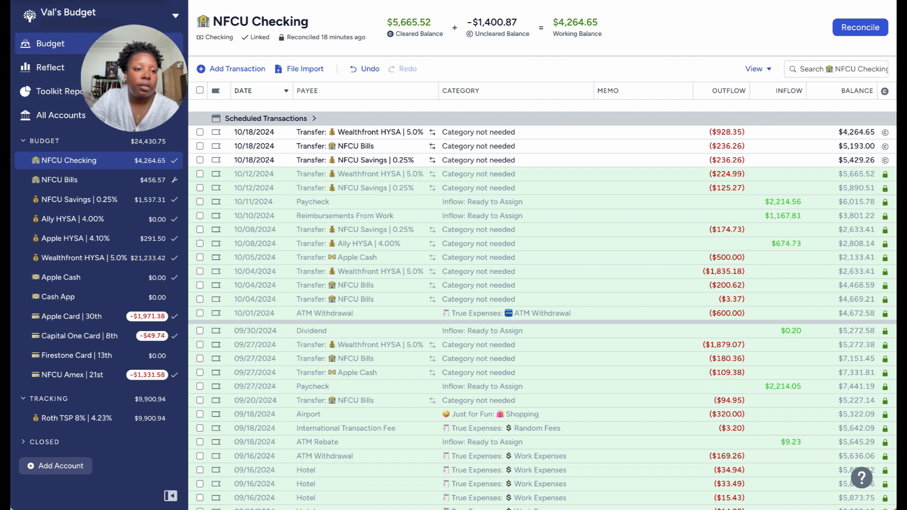
Return to the November budget, compare the Bills view with the full list and leave all categories shown.
click(50, 43)
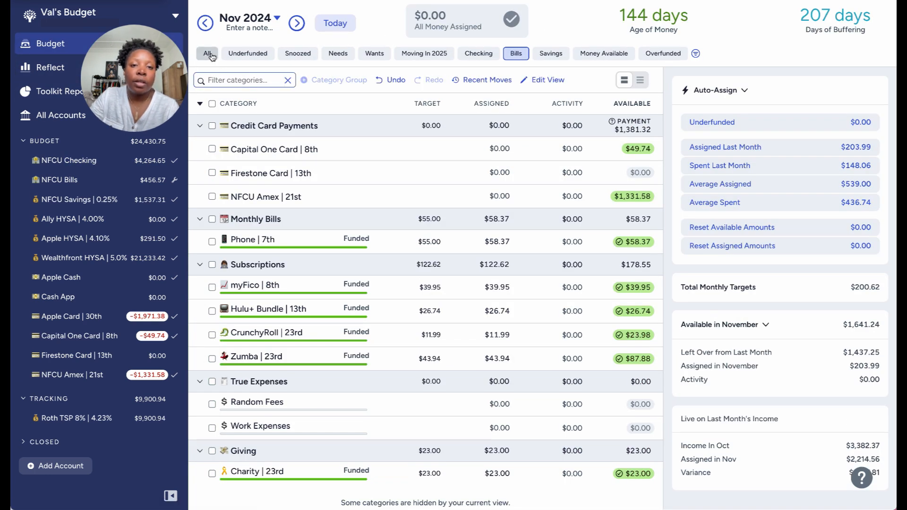
click(209, 54)
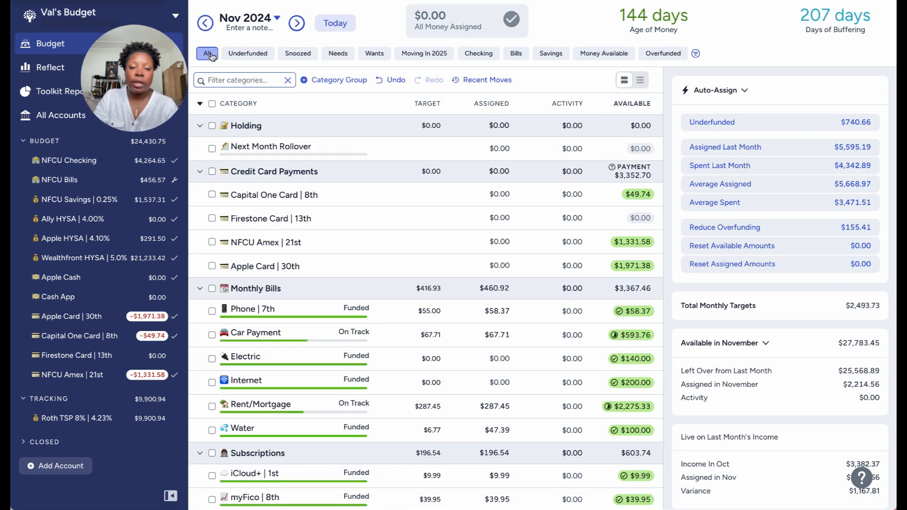
click(517, 54)
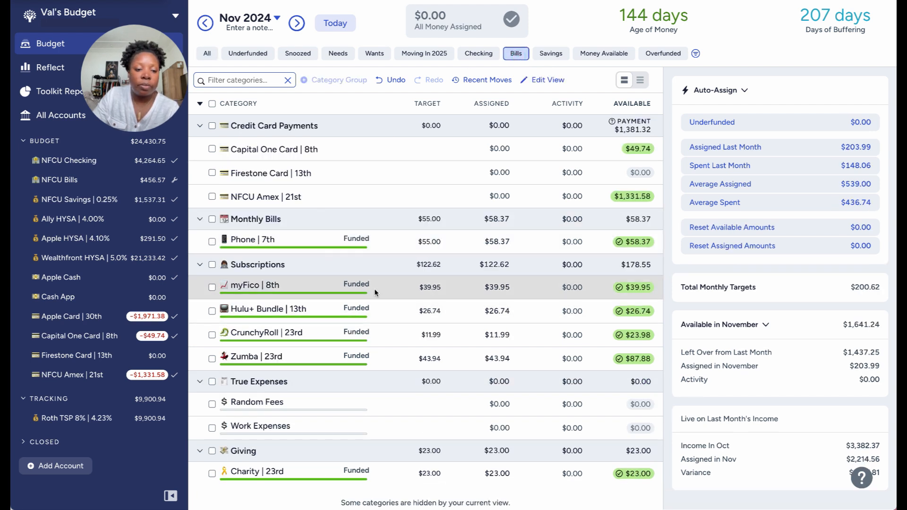
click(212, 57)
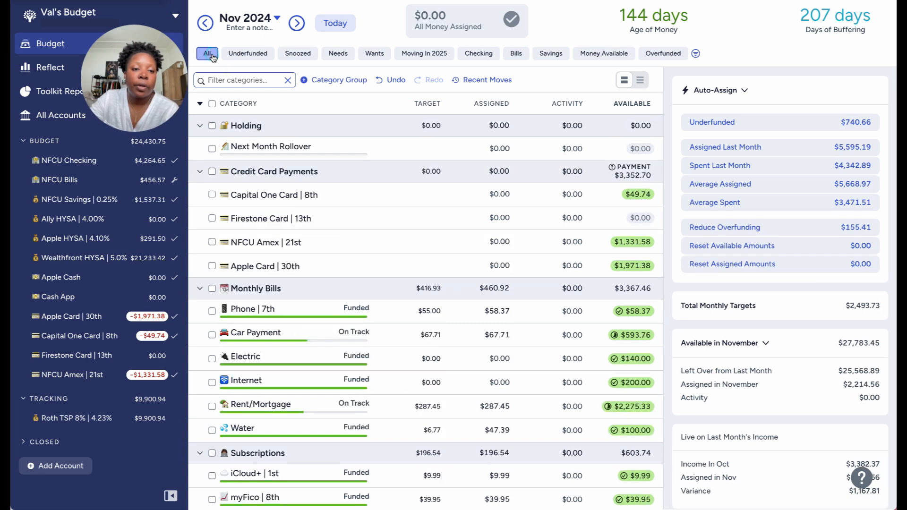
Select the iCloud+, SheReadsTruth and Apple Music subscriptions and compare them with the scheduled transactions in the Apple Card | 30th account.
scroll(280, 152, down, 1)
scroll(281, 157, down, 3)
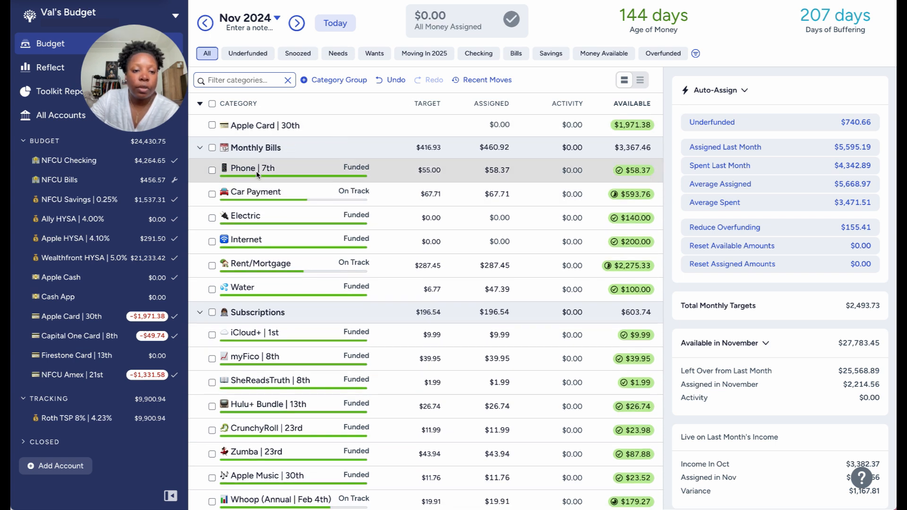
scroll(257, 177, down, 3)
scroll(257, 173, down, 1)
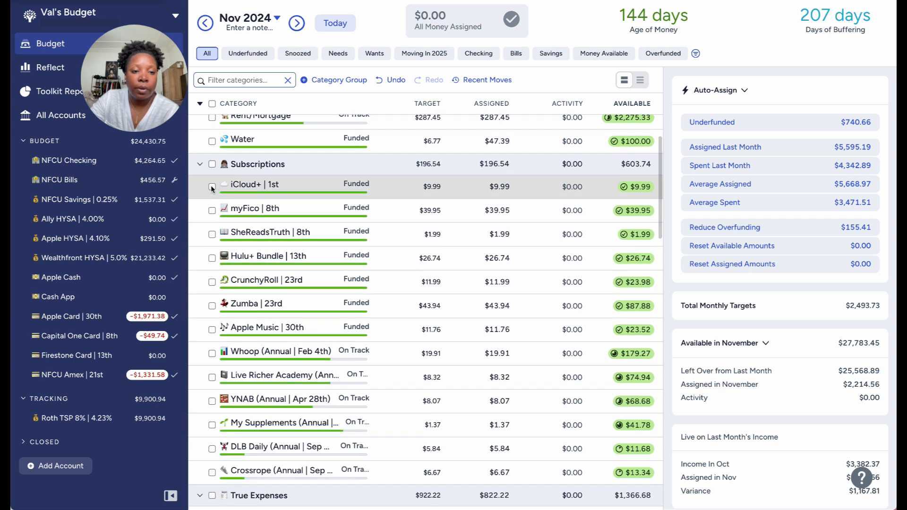
click(212, 187)
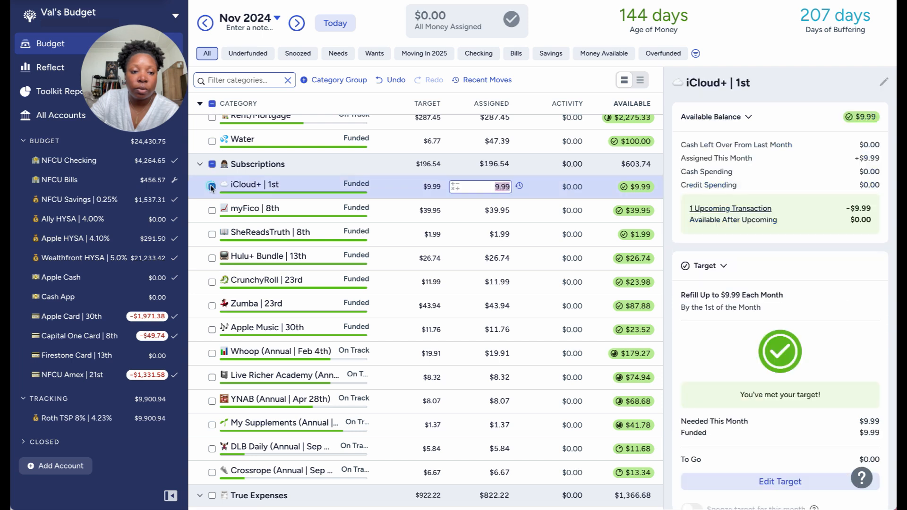
click(212, 234)
scroll(211, 236, down, 1)
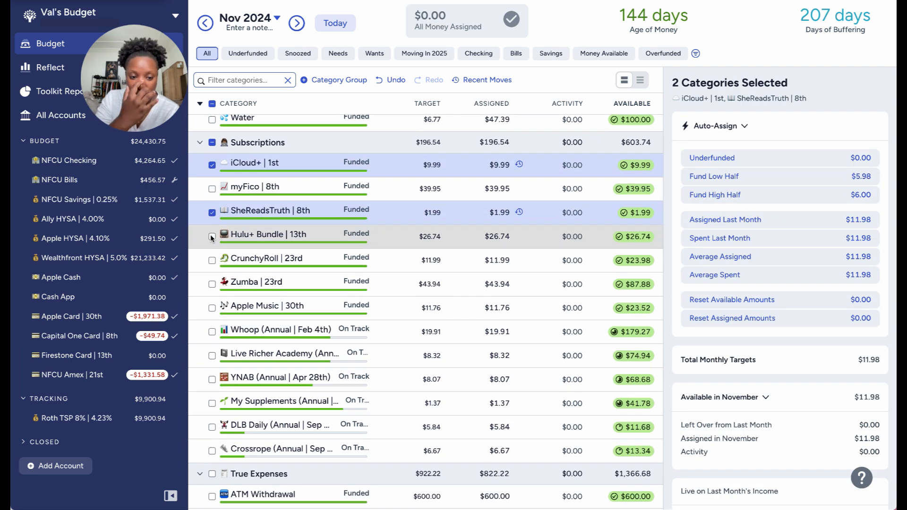
click(211, 308)
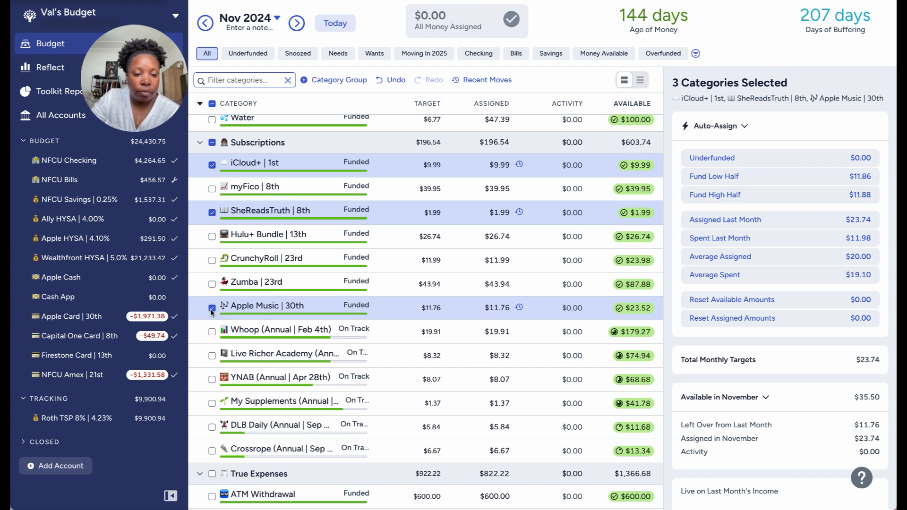
click(82, 321)
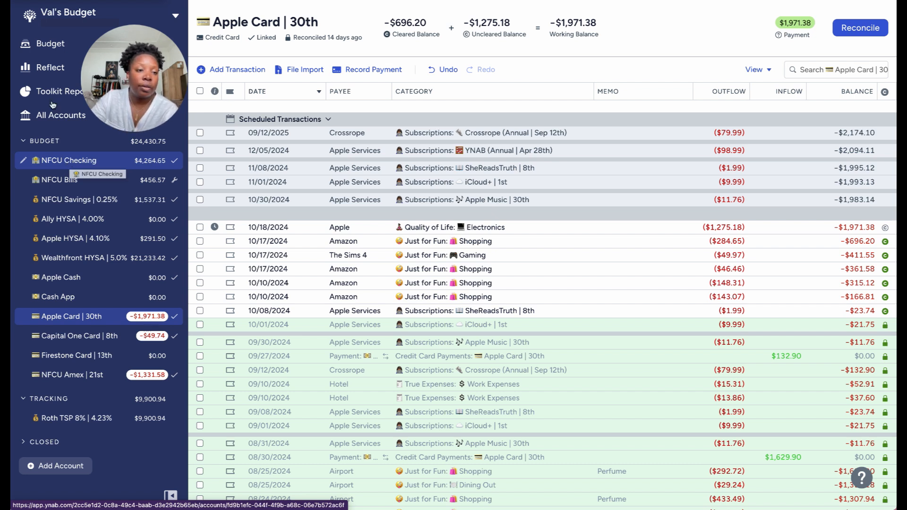
Return to the November budget, select iCloud+ | 1st, SheReadsTruth | 8th and Apple Music | 30th, and copy their combined assigned amount.
click(61, 50)
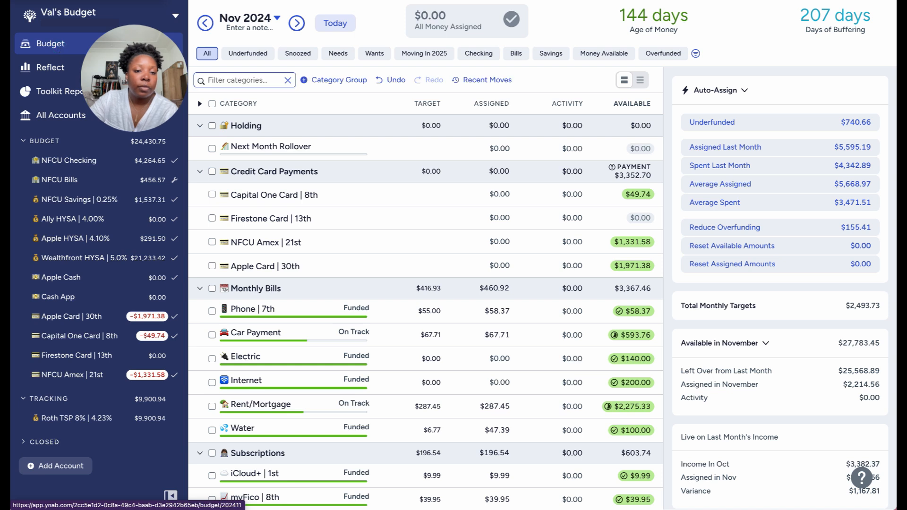
scroll(232, 234, down, 5)
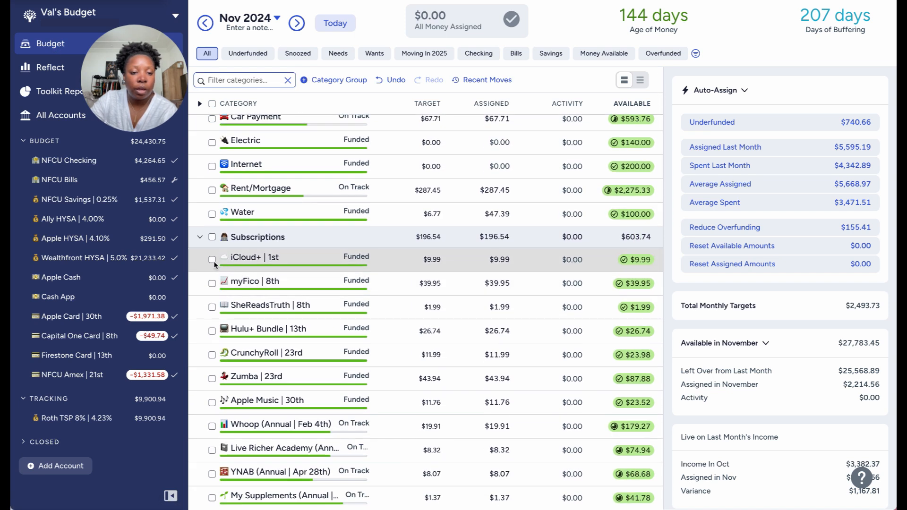
click(214, 261)
click(212, 307)
scroll(213, 308, down, 2)
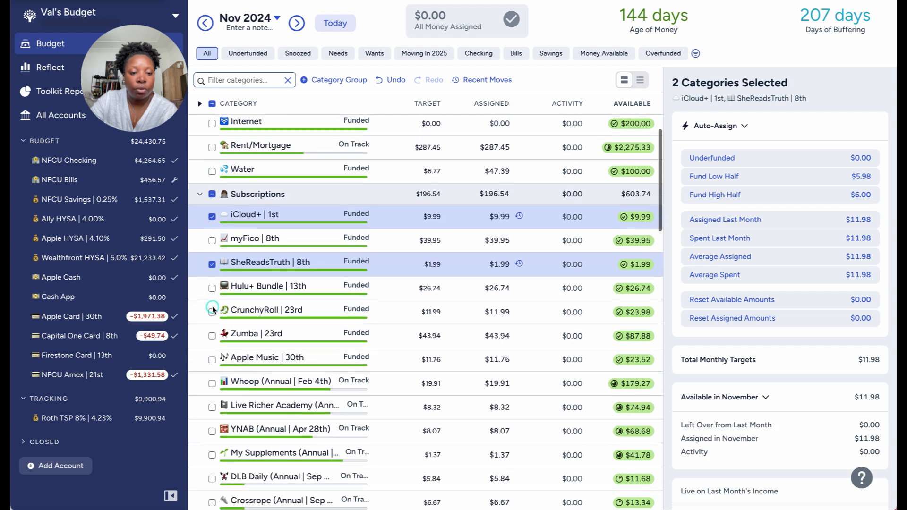
scroll(211, 305, down, 2)
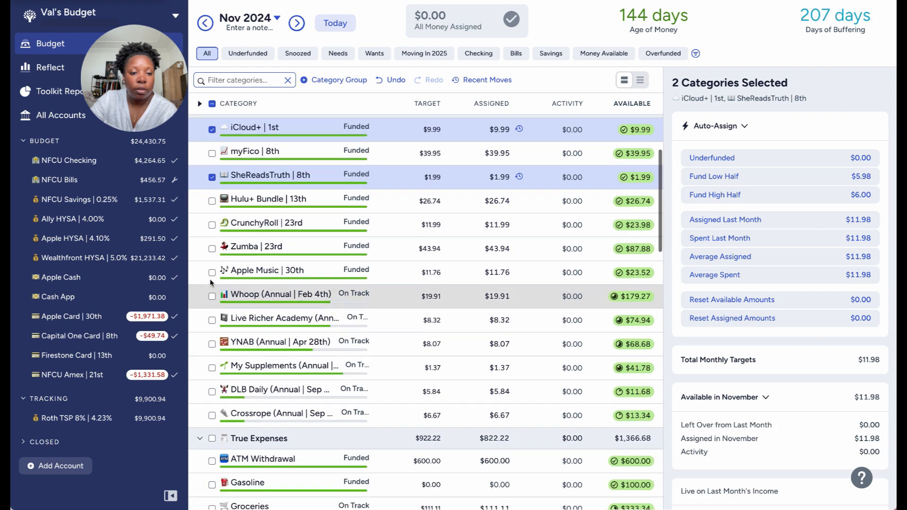
click(211, 272)
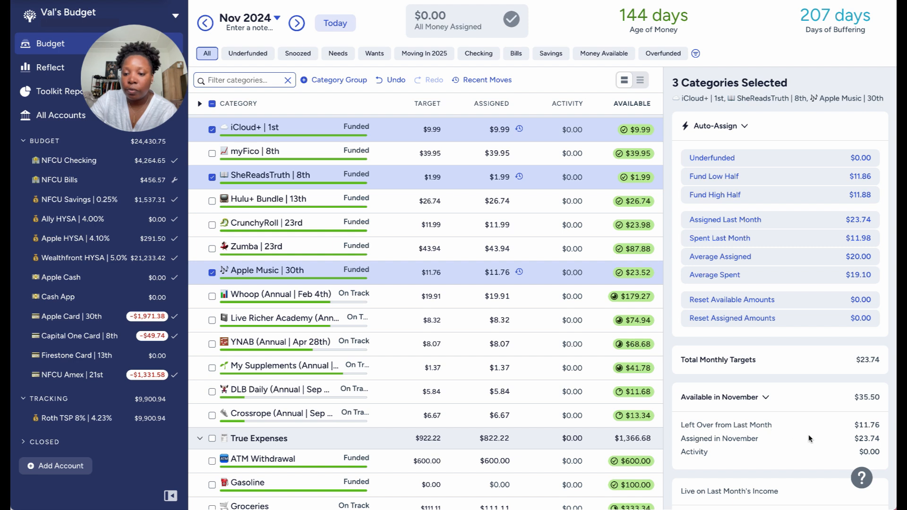
double_click(862, 439)
right_click(876, 440)
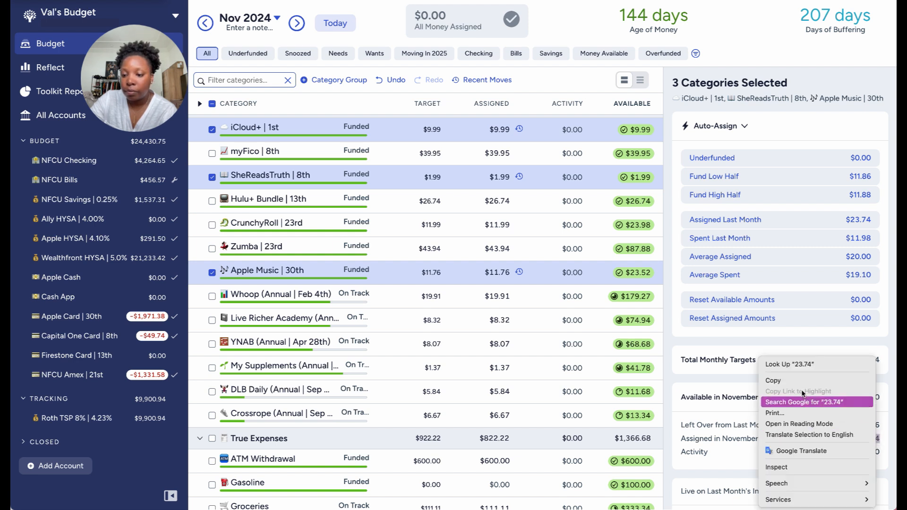
click(798, 381)
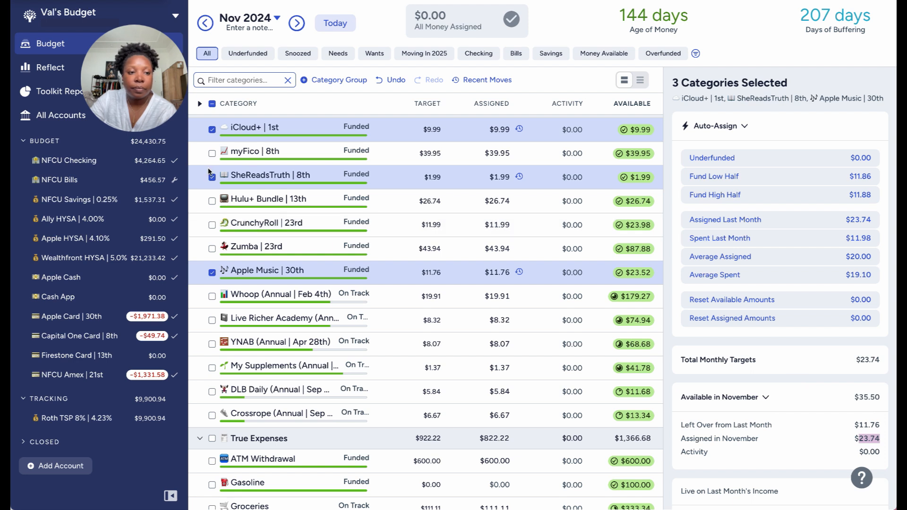
Record a transfer from NFCU Checking to Apple Cash dated 10/18/2024, with an outflow of 23.74+11.76.
click(499, 277)
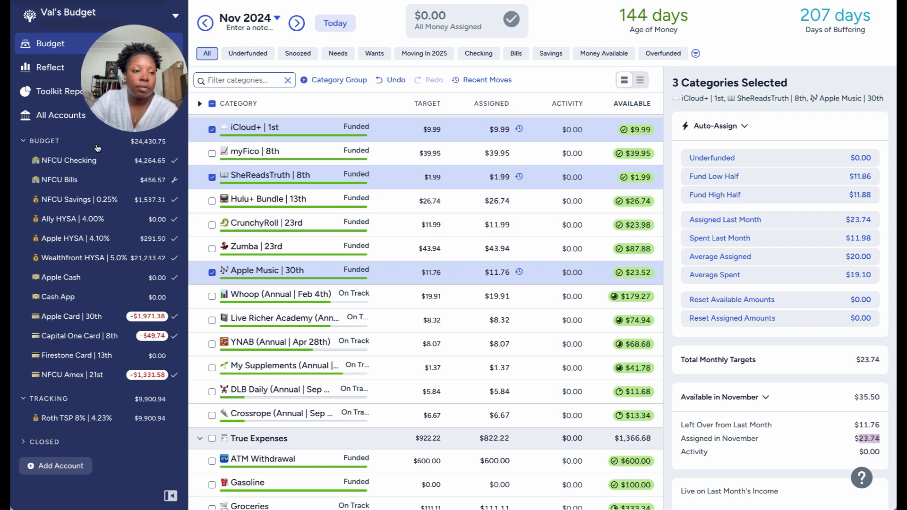
click(90, 160)
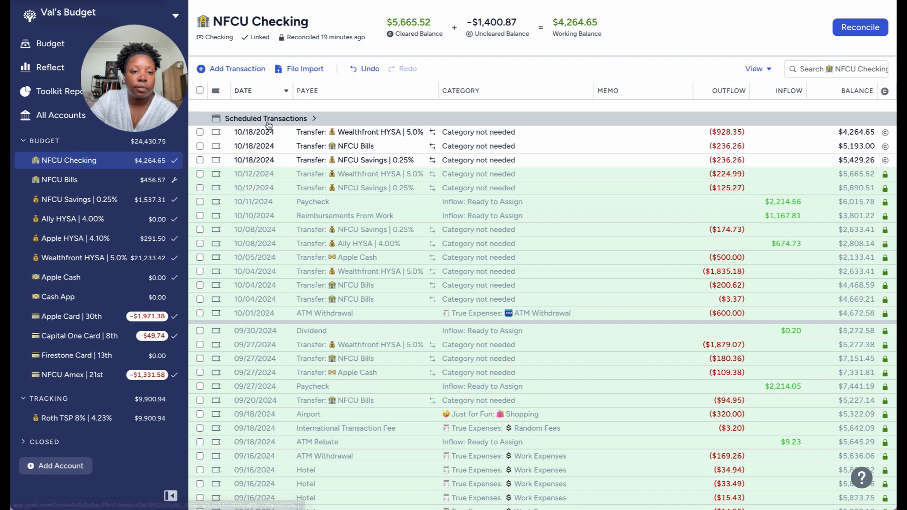
click(245, 69)
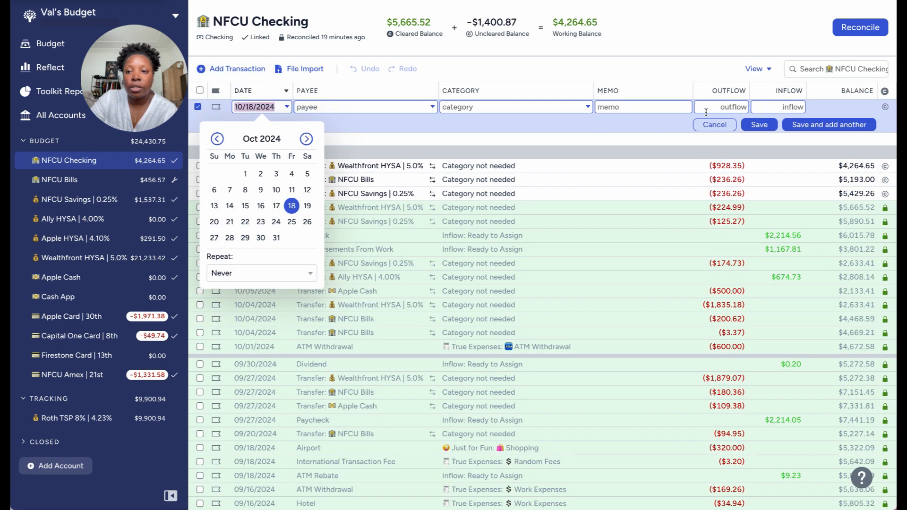
click(719, 108)
text(23.74)
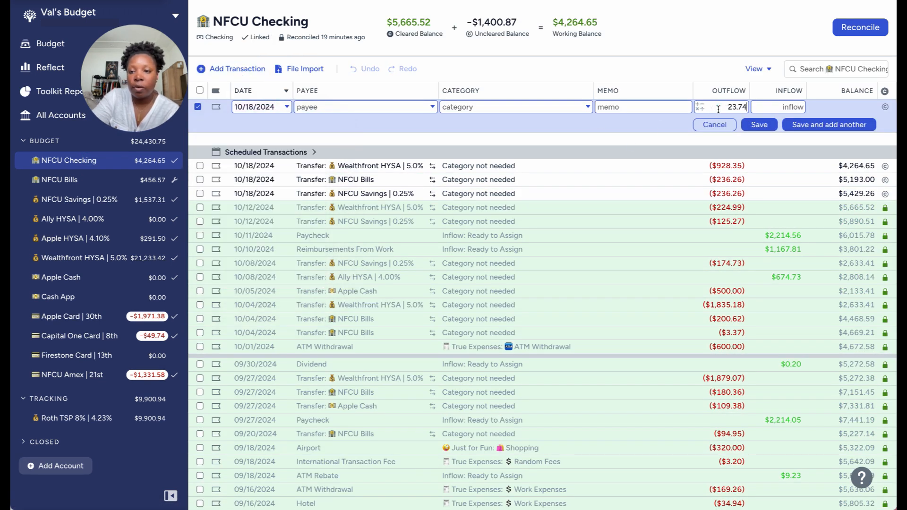
text(+11.76)
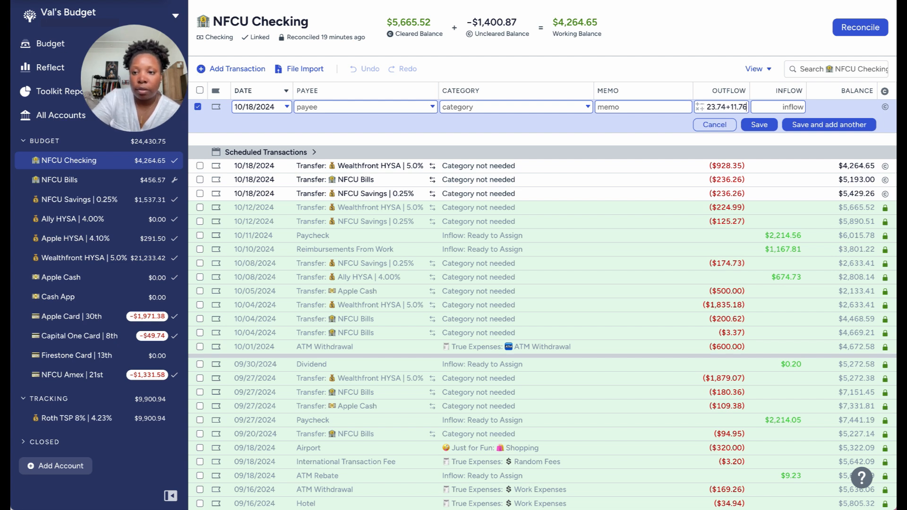
click(363, 109)
key(Down)
key(Down)
key(Down)
key(Down)
click(378, 220)
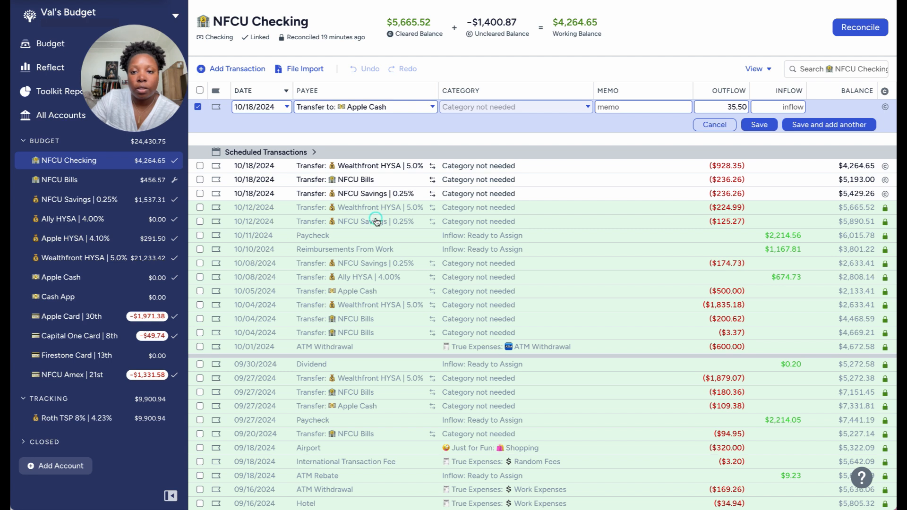
click(759, 126)
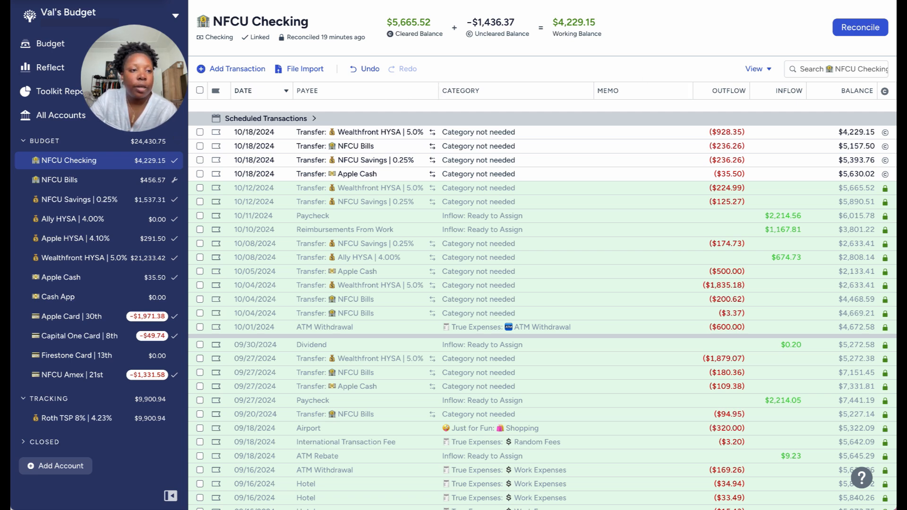
Return to the November budget and check the amount available for payment on NFCU Amex | 21st.
click(72, 46)
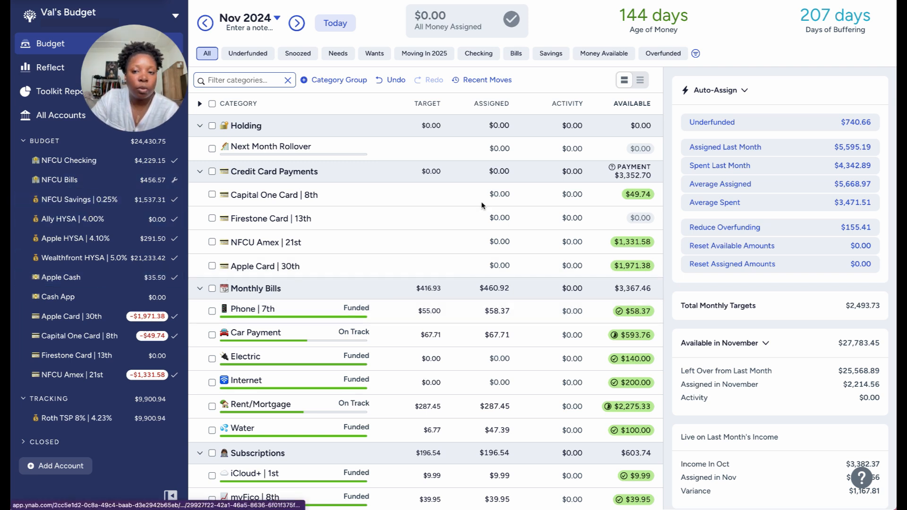
click(504, 223)
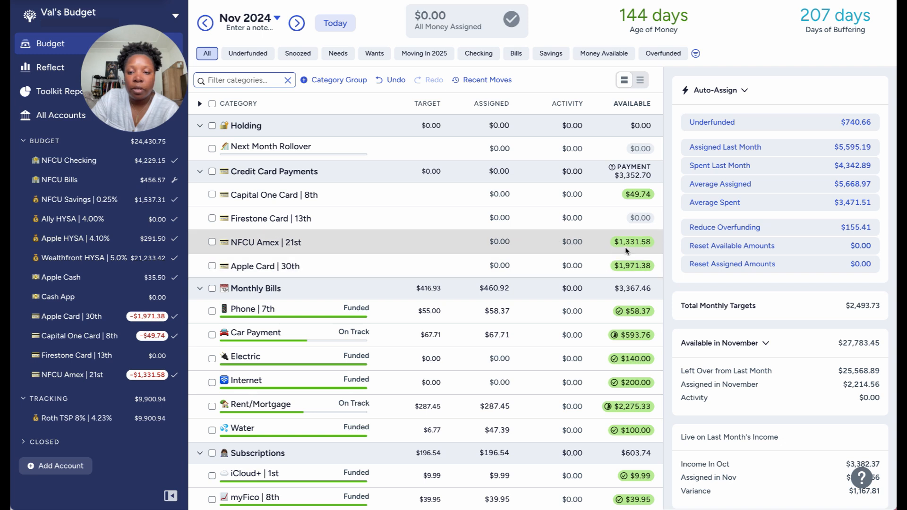
mouse_move(632, 247)
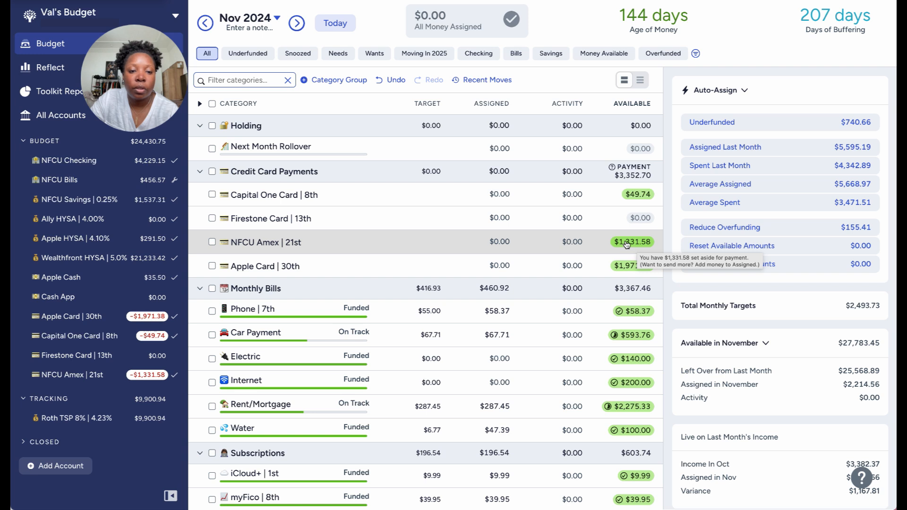
click(626, 243)
click(626, 243)
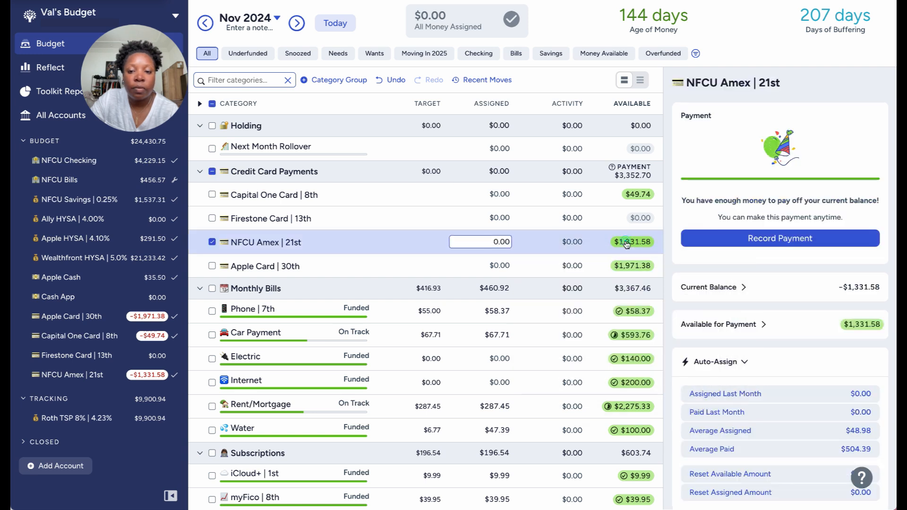
click(212, 242)
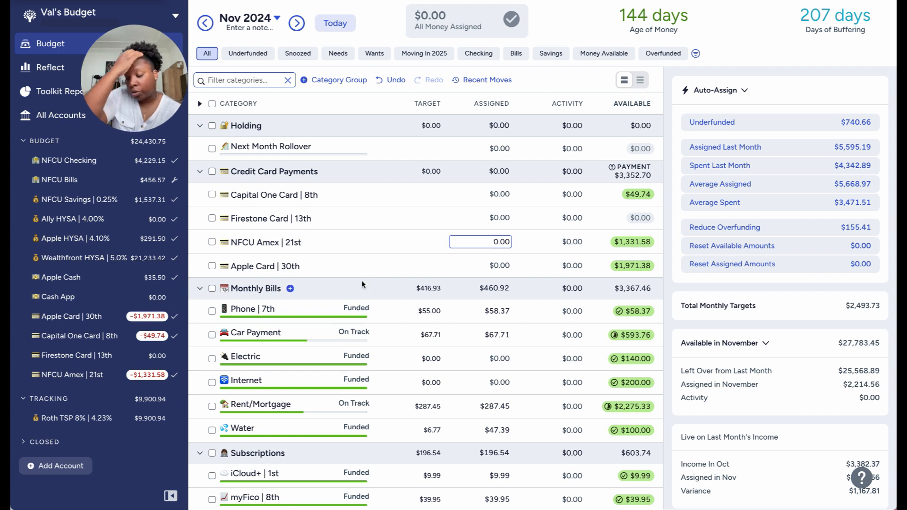
scroll(362, 280, down, 1)
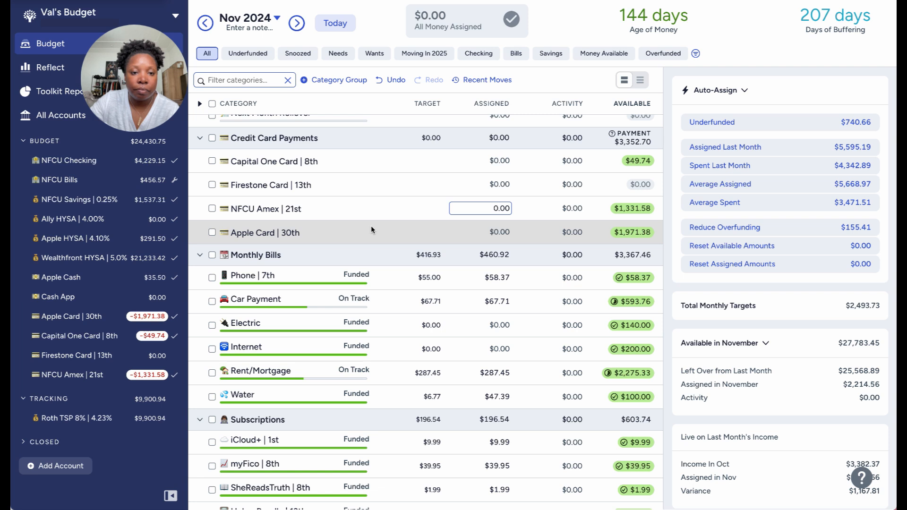
Review the NFCU Amex | 21st activity in the October budget, and check the NFCU Bills account's transactions.
click(205, 23)
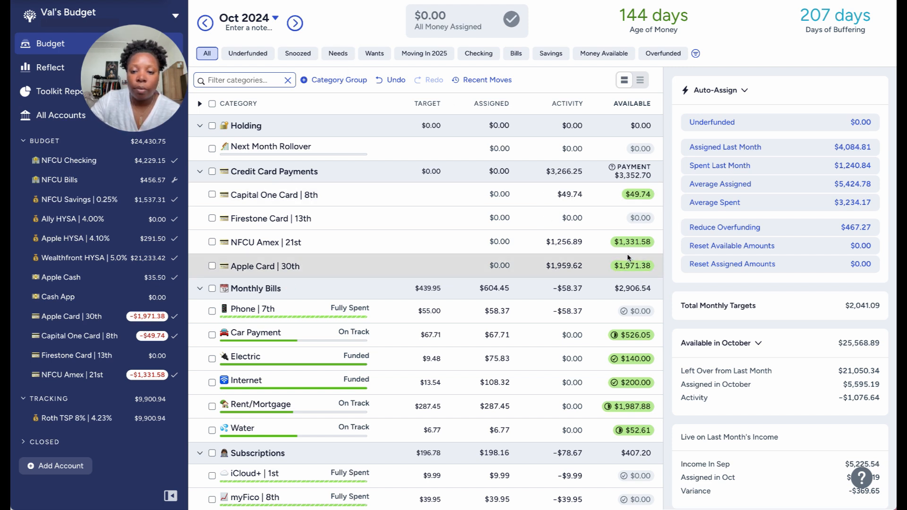
click(568, 242)
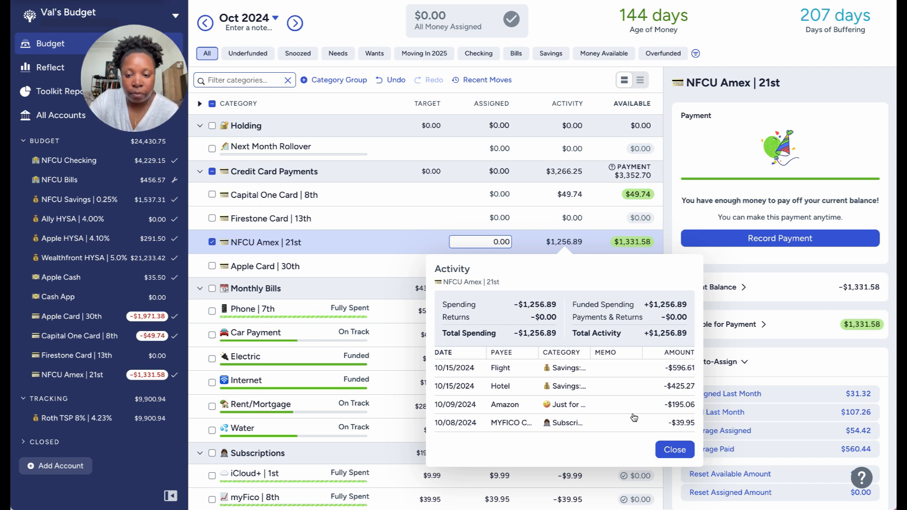
click(63, 183)
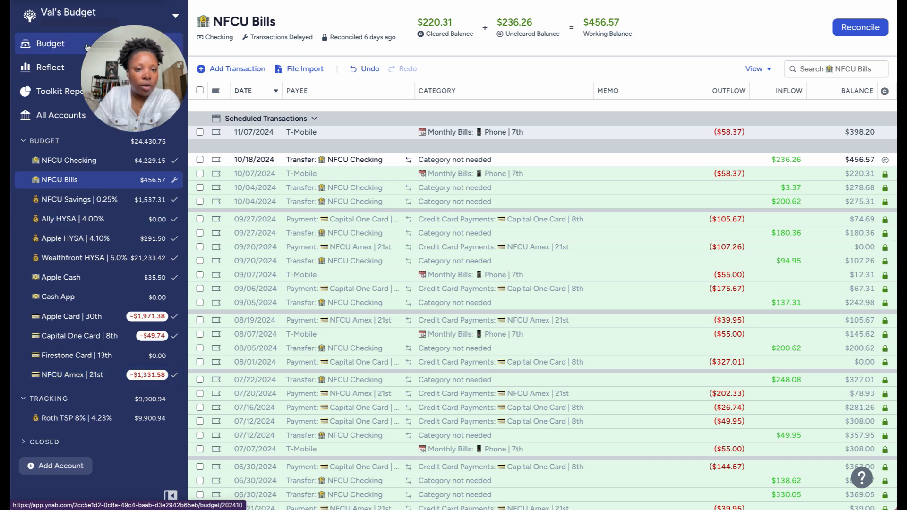
In the NFCU Amex | 21st account, select the 10/15/2024 Flight and Hotel transactions and the 10/09/2024 Amazon transaction.
click(89, 378)
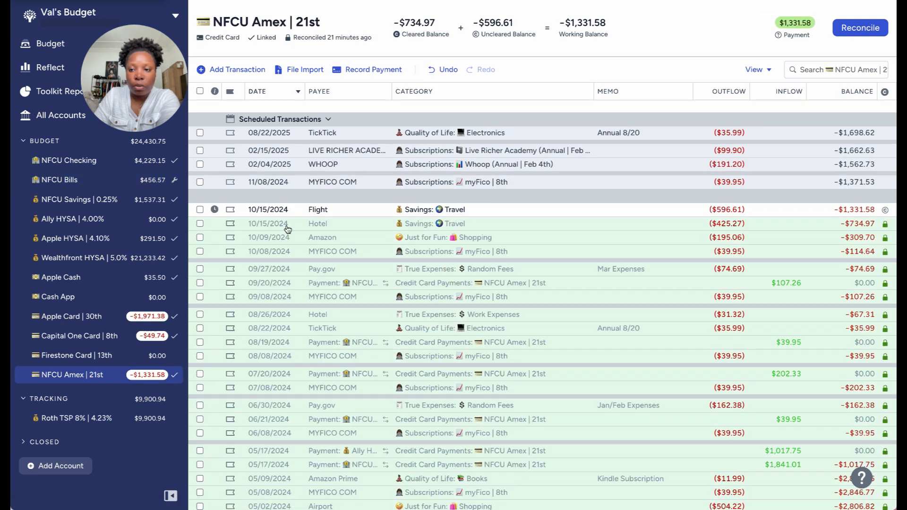
click(200, 225)
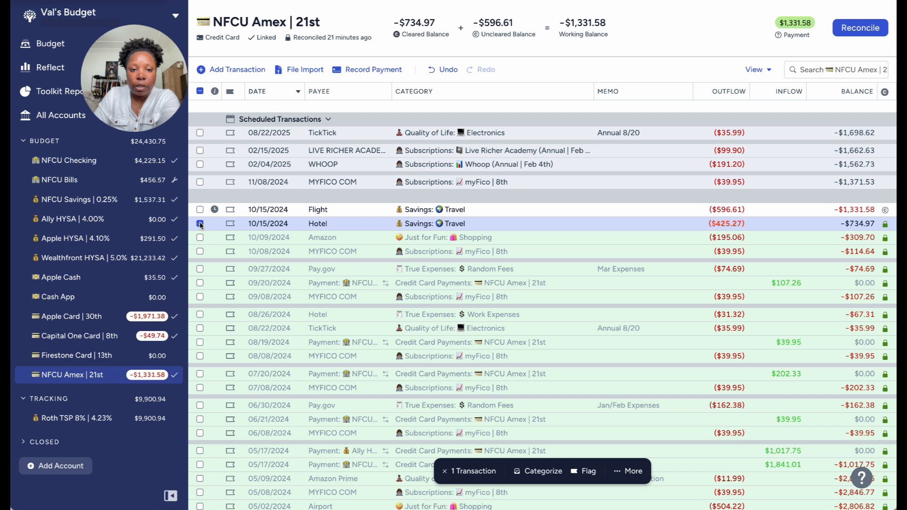
click(200, 224)
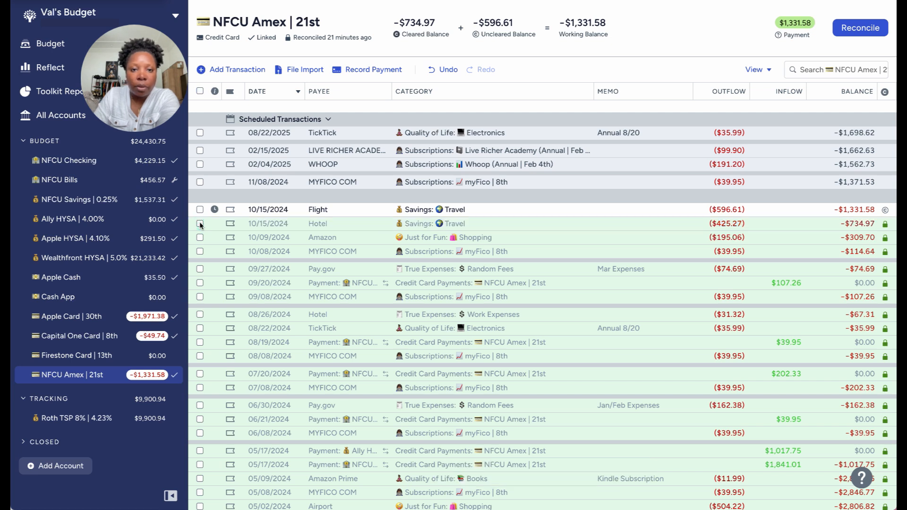
click(200, 224)
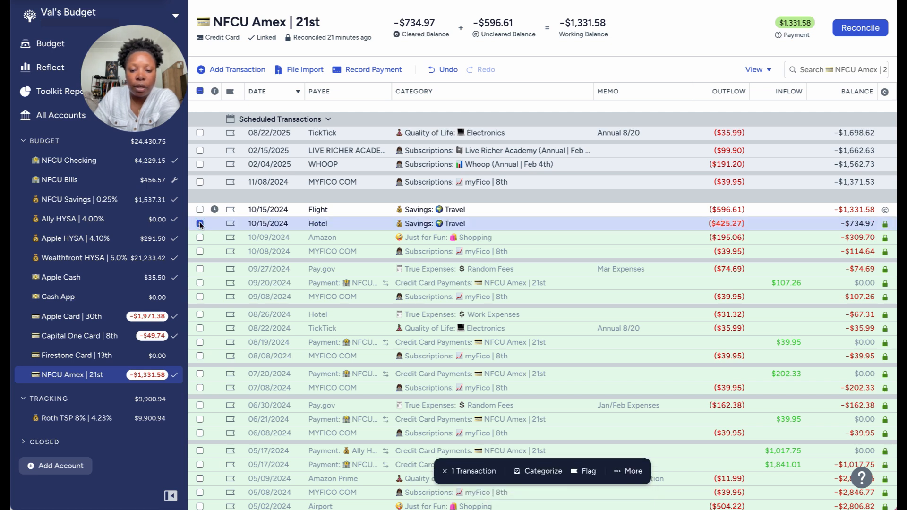
click(200, 224)
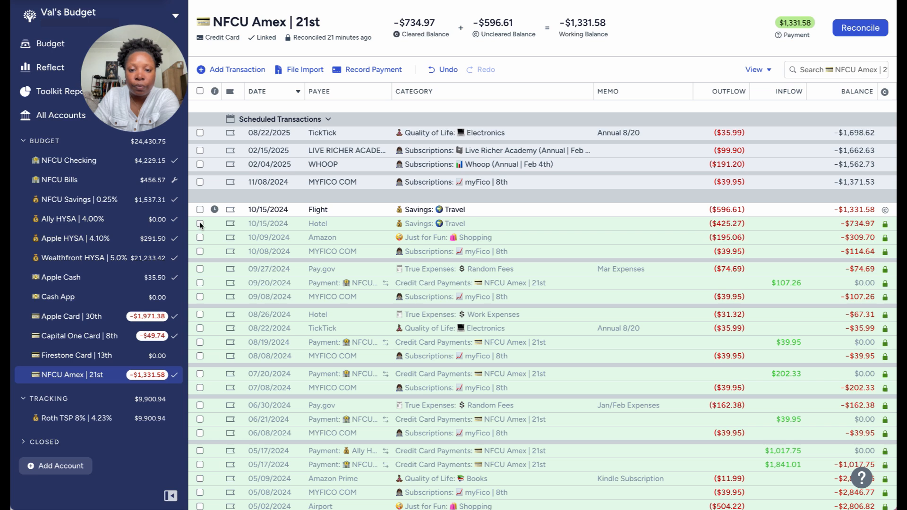
click(200, 224)
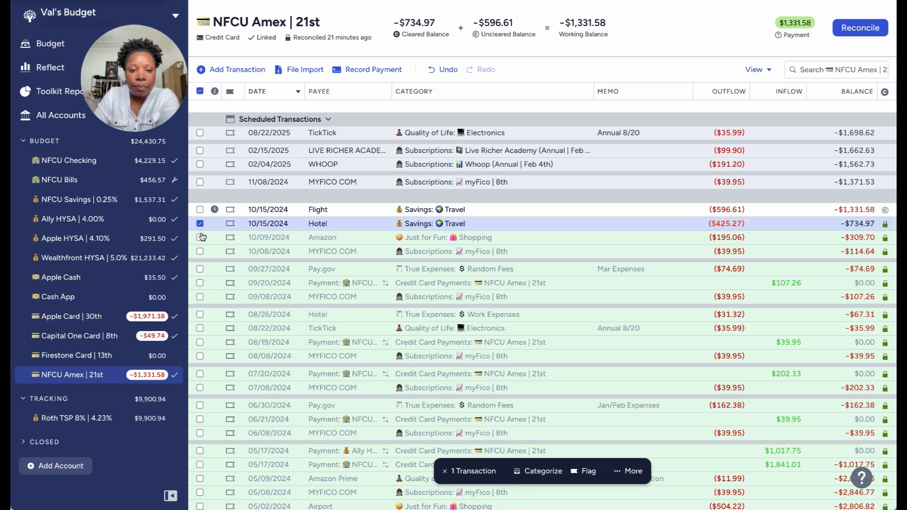
click(200, 237)
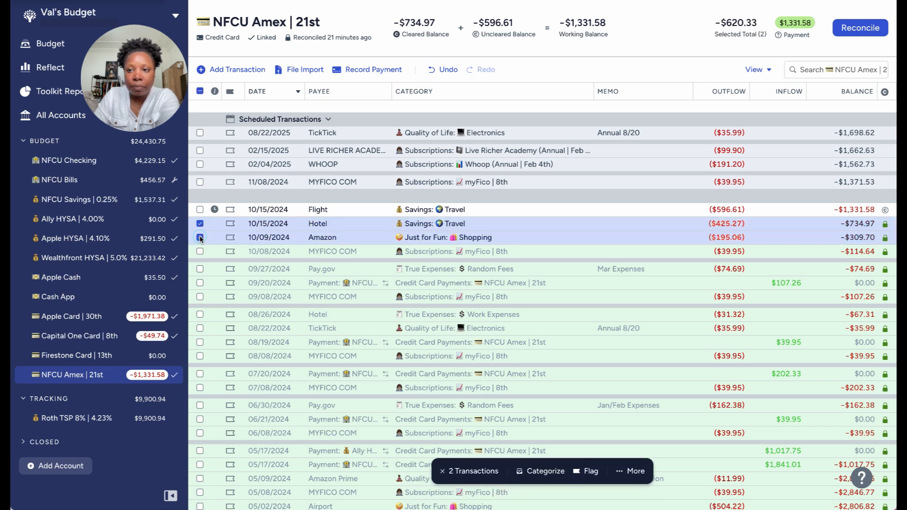
click(200, 209)
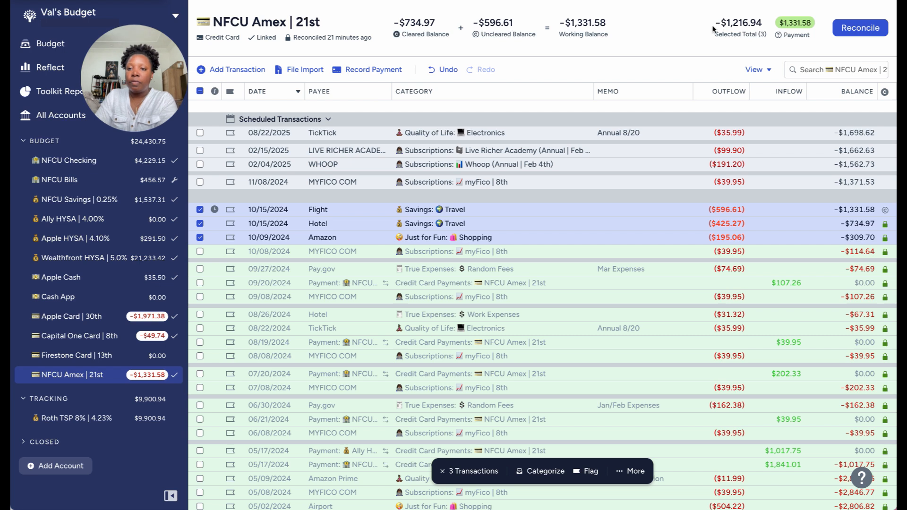
Copy the combined total of the three selected transactions without its minus sign and open the NFCU Checking account.
drag(714, 22, 761, 24)
click(731, 35)
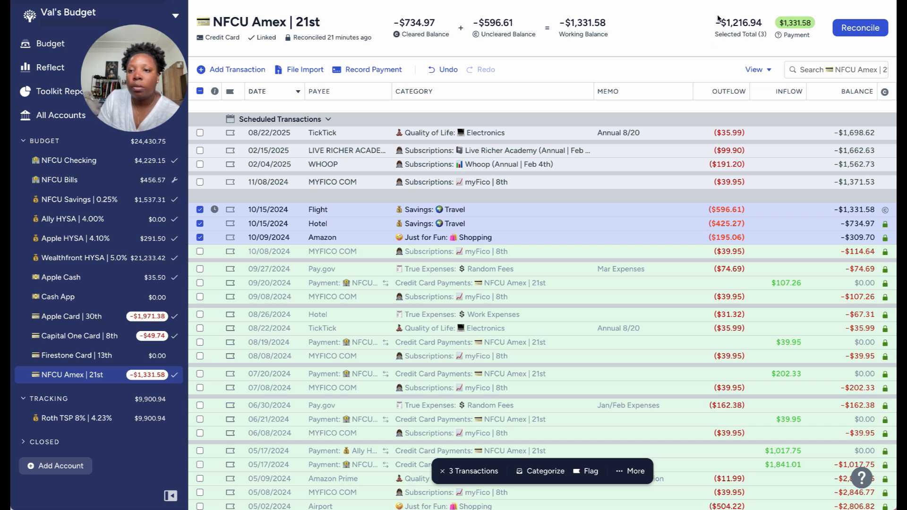
drag(723, 22, 762, 22)
right_click(753, 24)
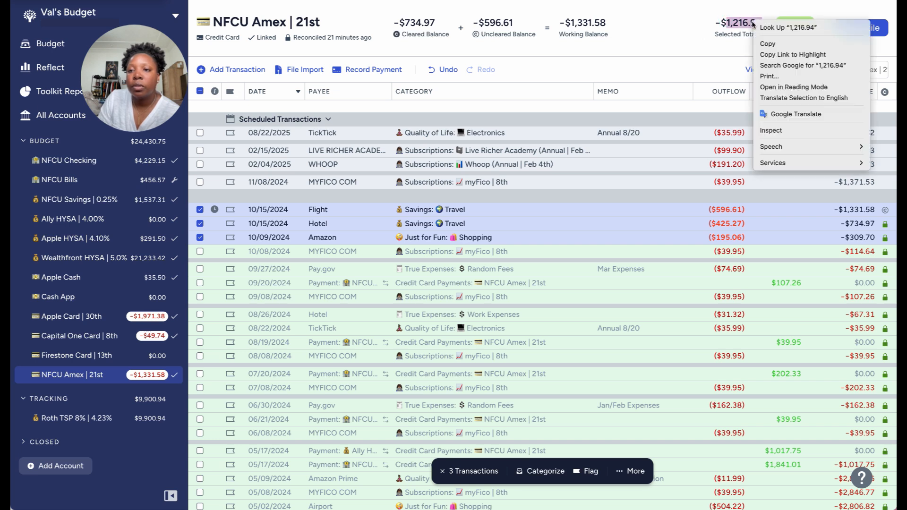
click(766, 44)
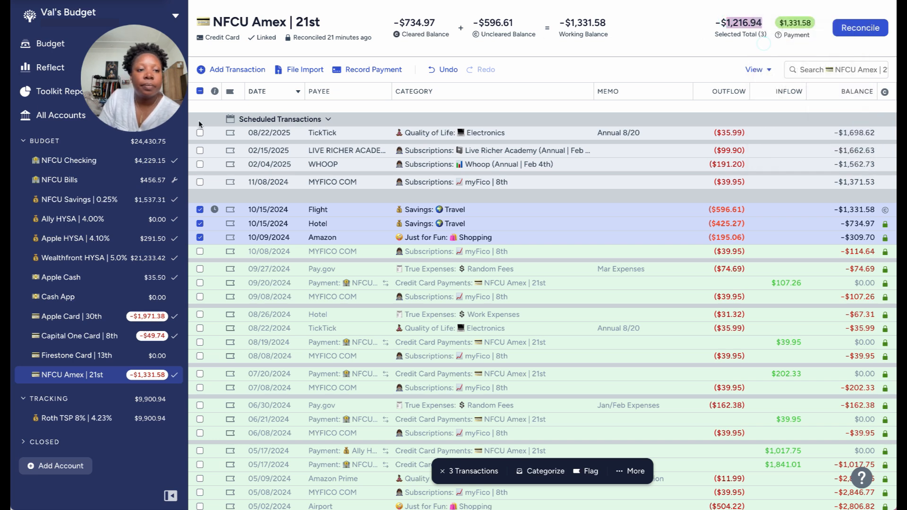
click(77, 163)
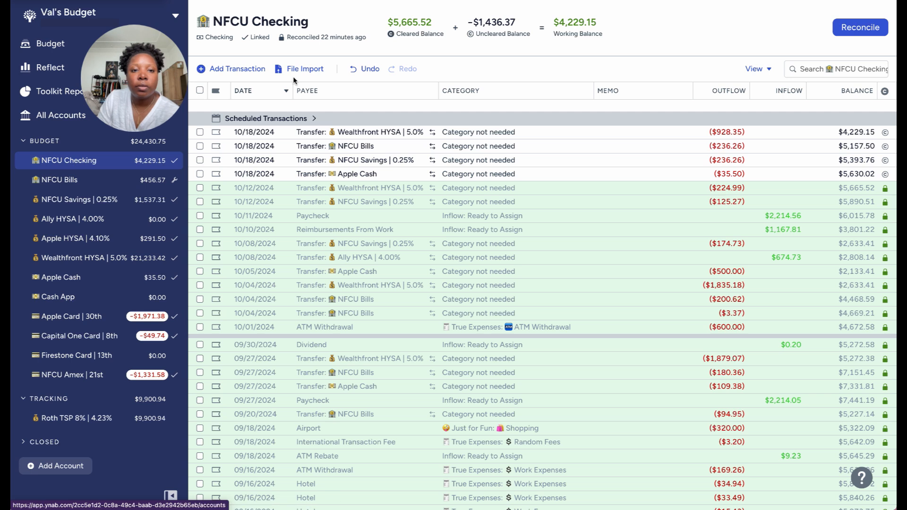
click(231, 69)
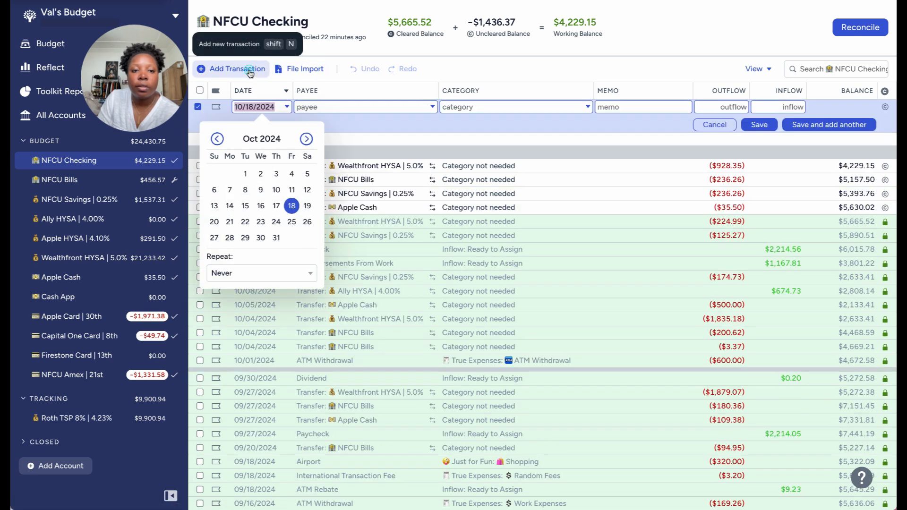
click(366, 106)
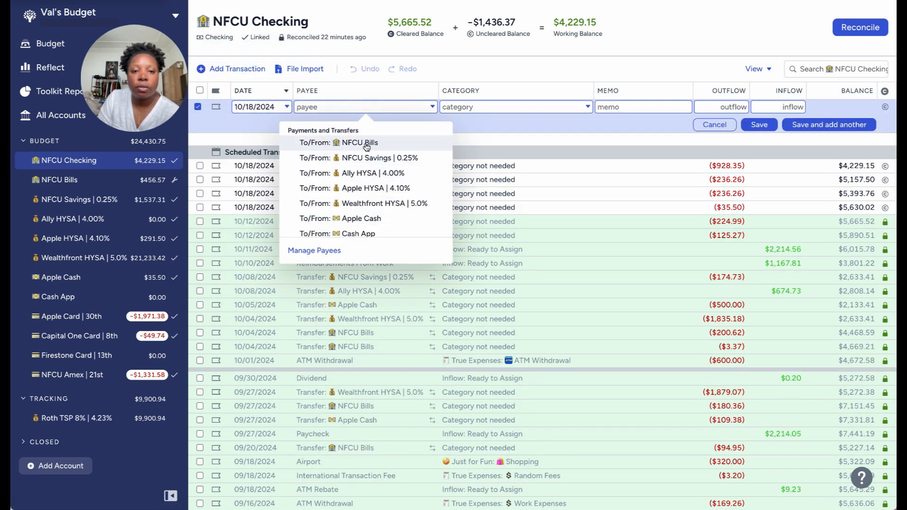
click(713, 125)
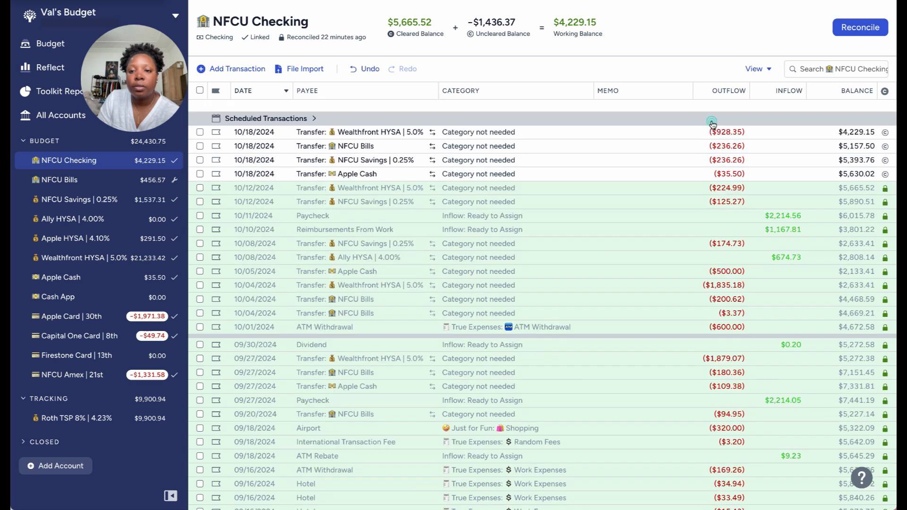
Add 1,216.94 to the outflow of the 10/18/2024 transfer to NFCU Bills and save the transaction.
click(359, 146)
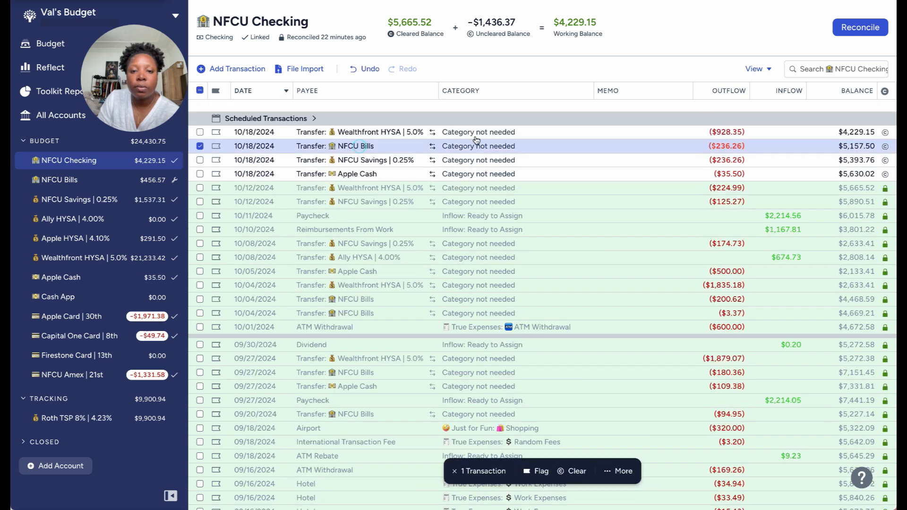
click(721, 146)
key(Right)
text(+)
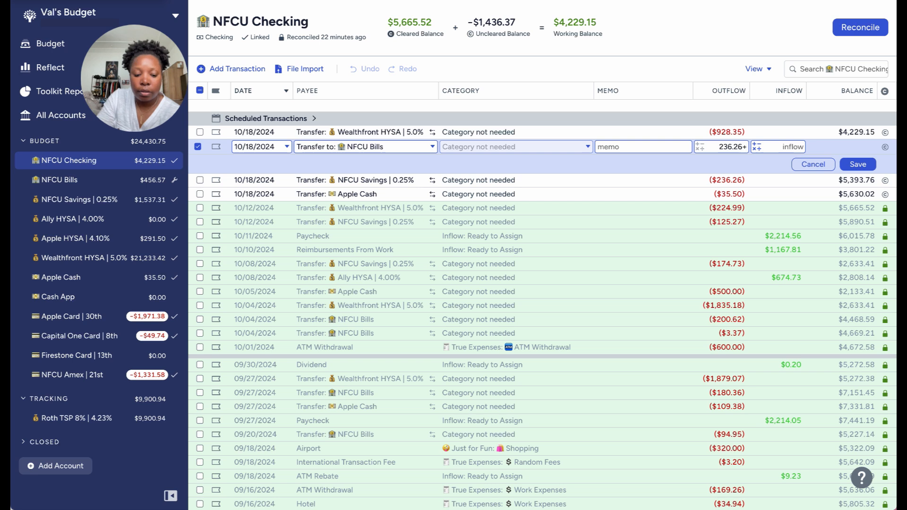
text(1216.94)
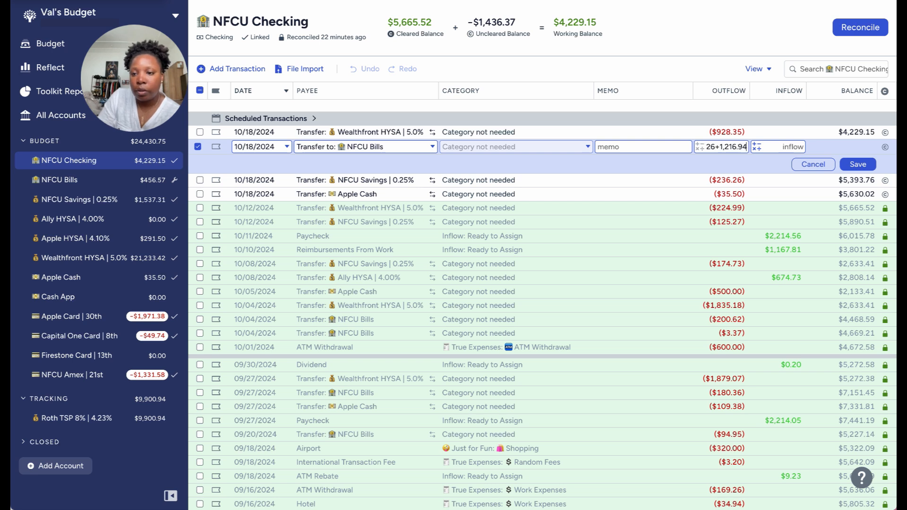
click(856, 165)
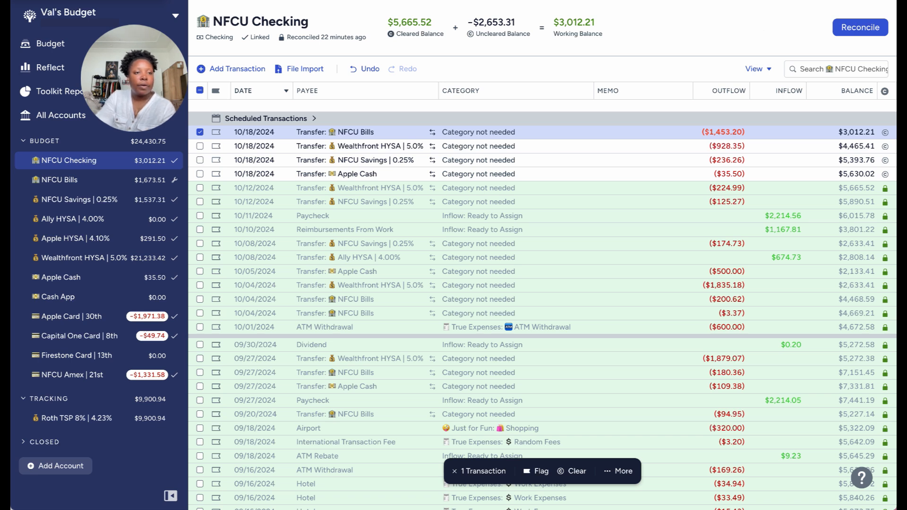
Check the Apple Card | 30th payment amount in the October budget, and open the transaction list for all accounts.
click(50, 44)
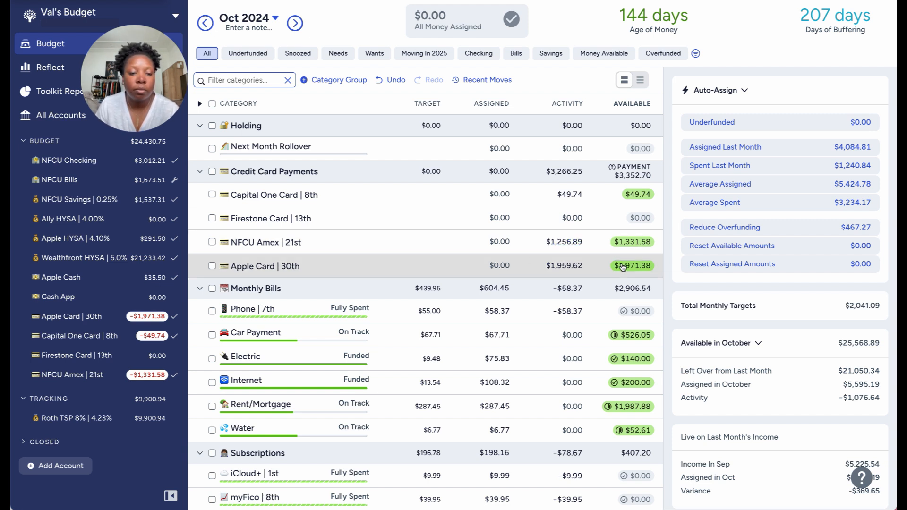
mouse_move(623, 267)
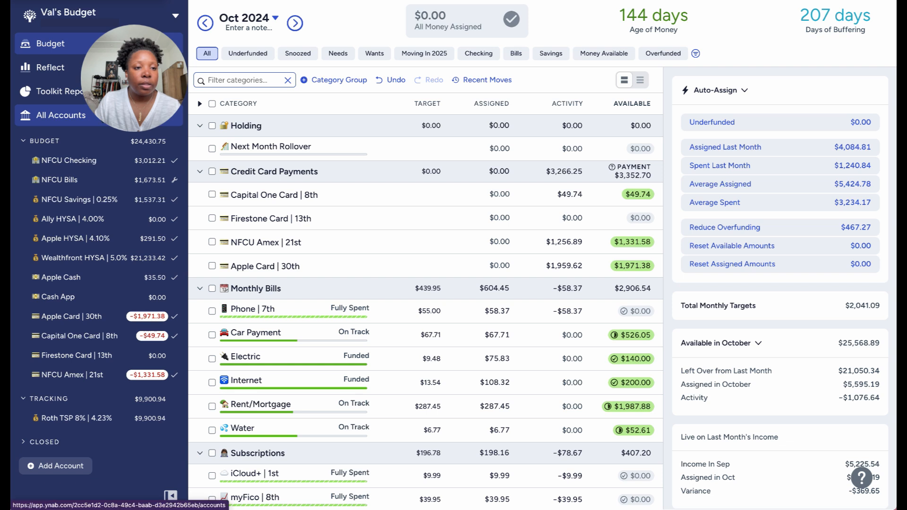
click(61, 115)
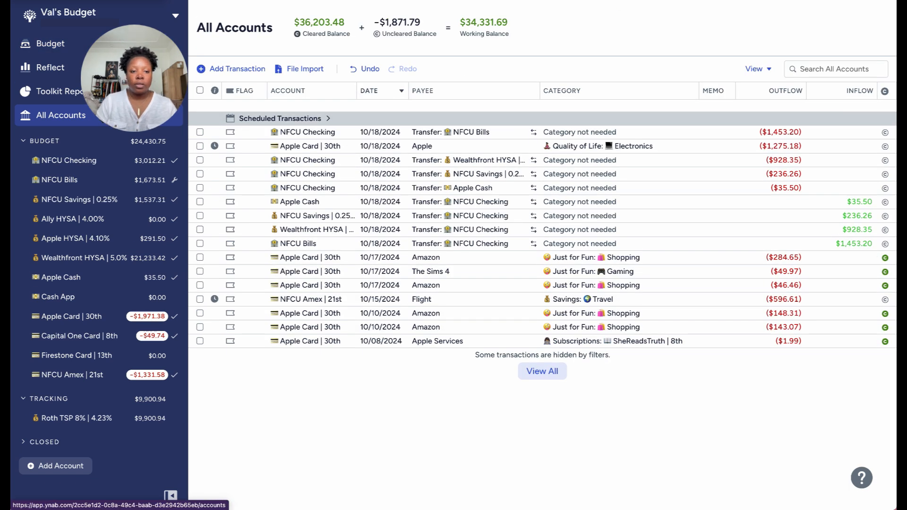